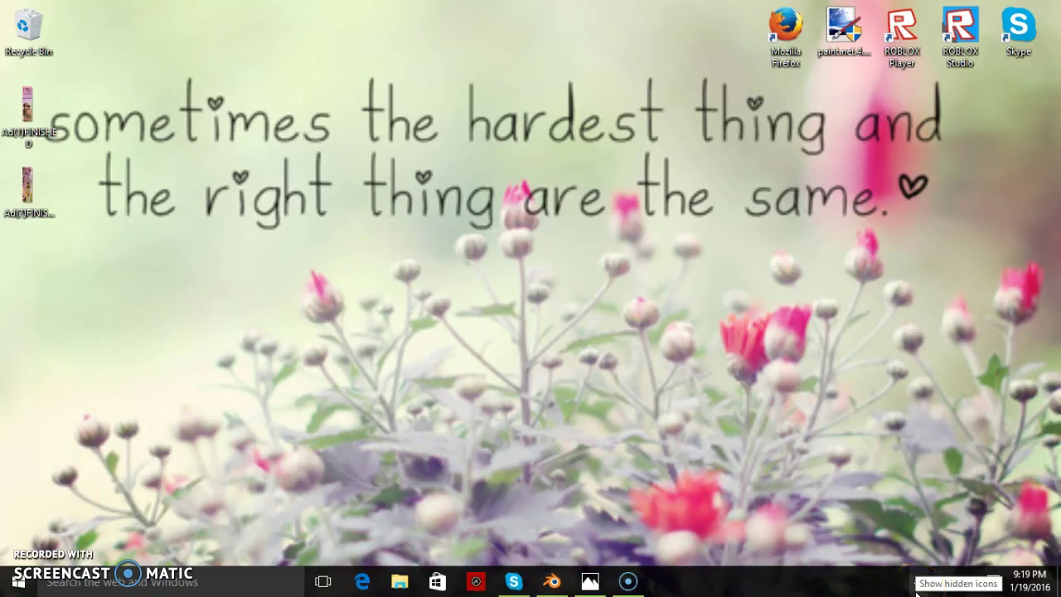
# - Bring up the D'ALI advert Ad(1)FINISHED.png in the Photos app
pyautogui.click(942, 542)
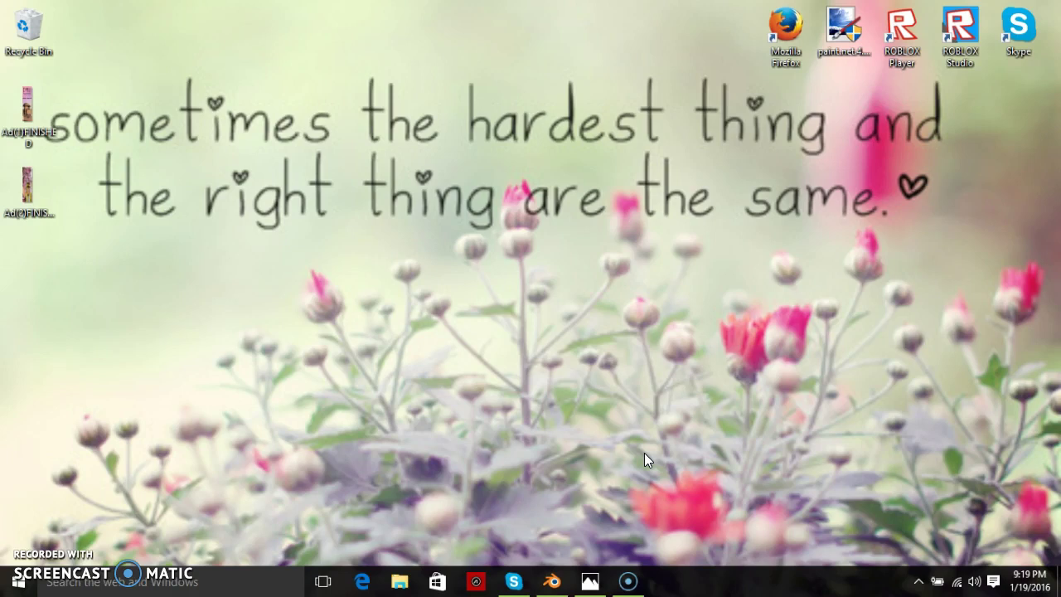
pyautogui.click(606, 430)
# - Flip between Ad(1)FINISHED.png and Ad(2)FINISHED.jpg in Photos, then close the viewer
pyautogui.click(590, 581)
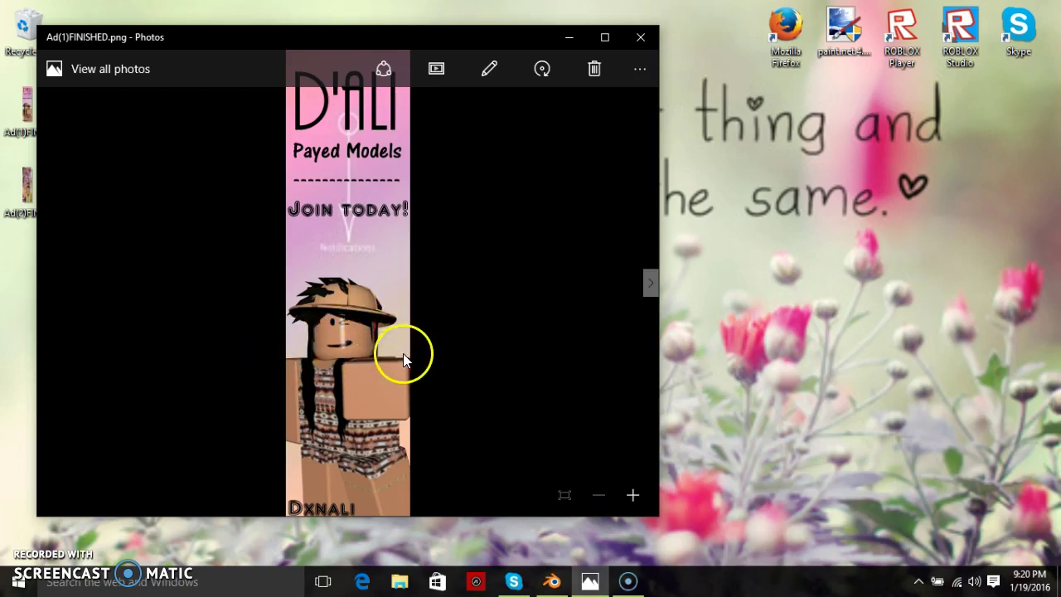
pyautogui.click(651, 284)
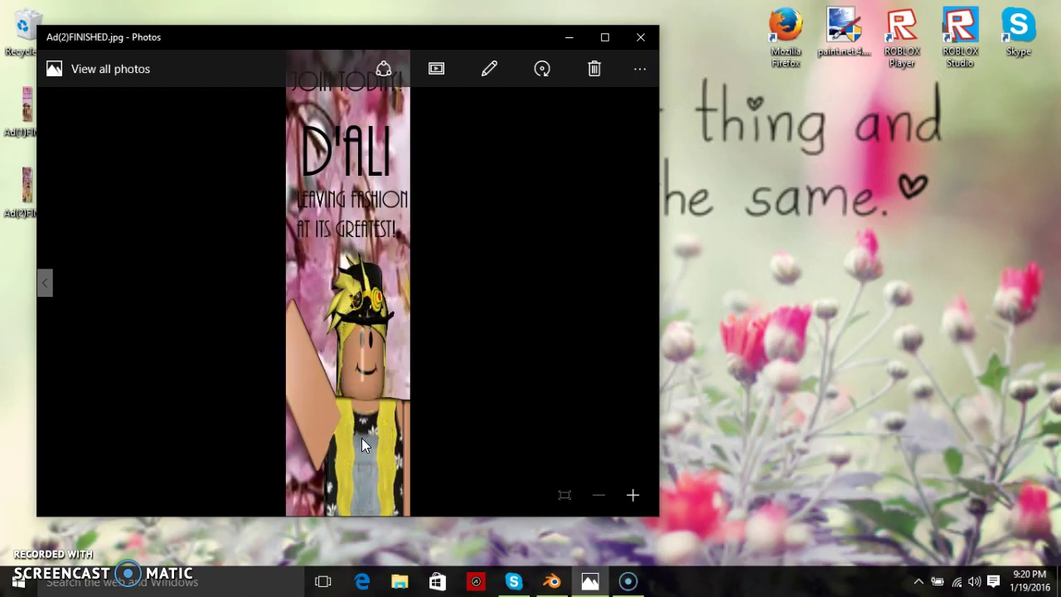
pyautogui.click(46, 282)
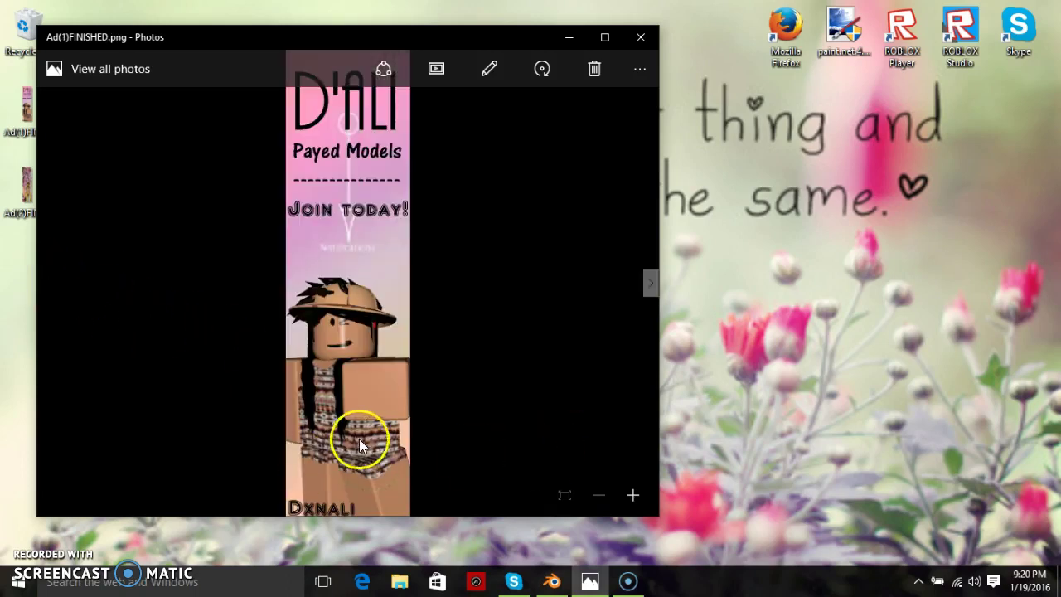
pyautogui.click(648, 282)
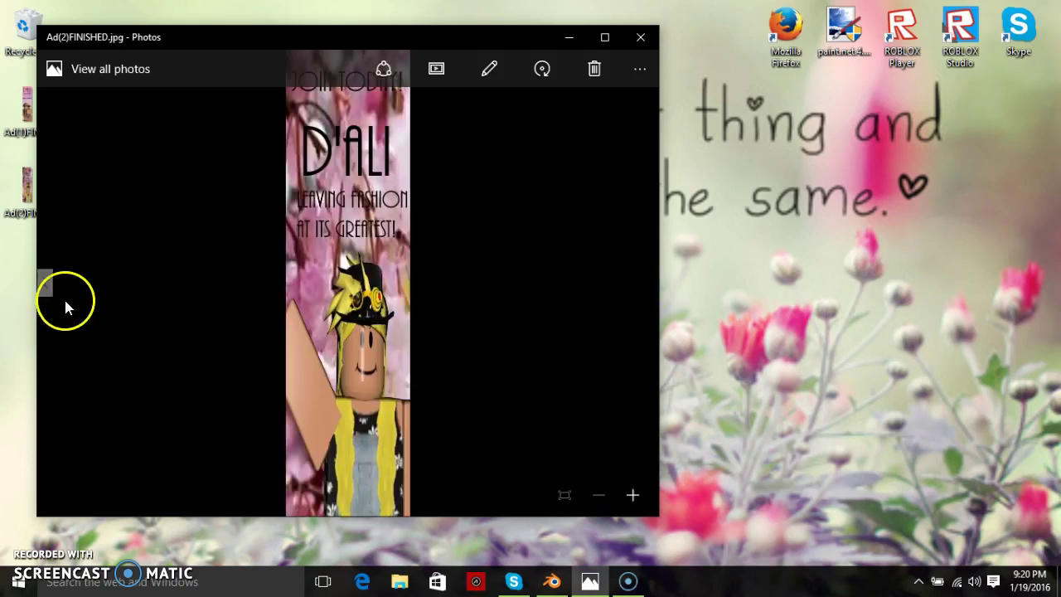
pyautogui.click(45, 286)
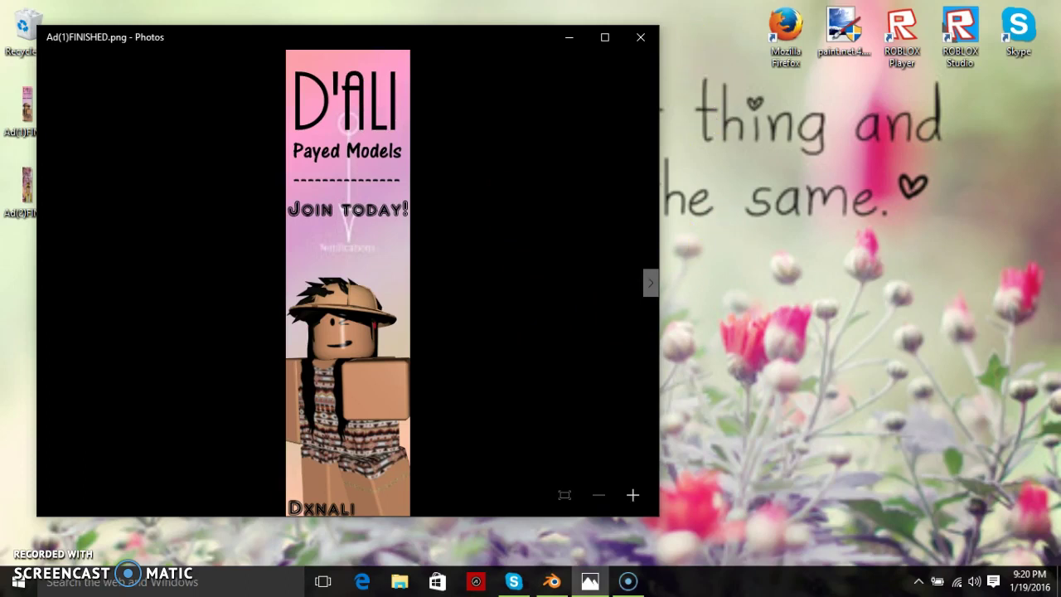
pyautogui.click(641, 38)
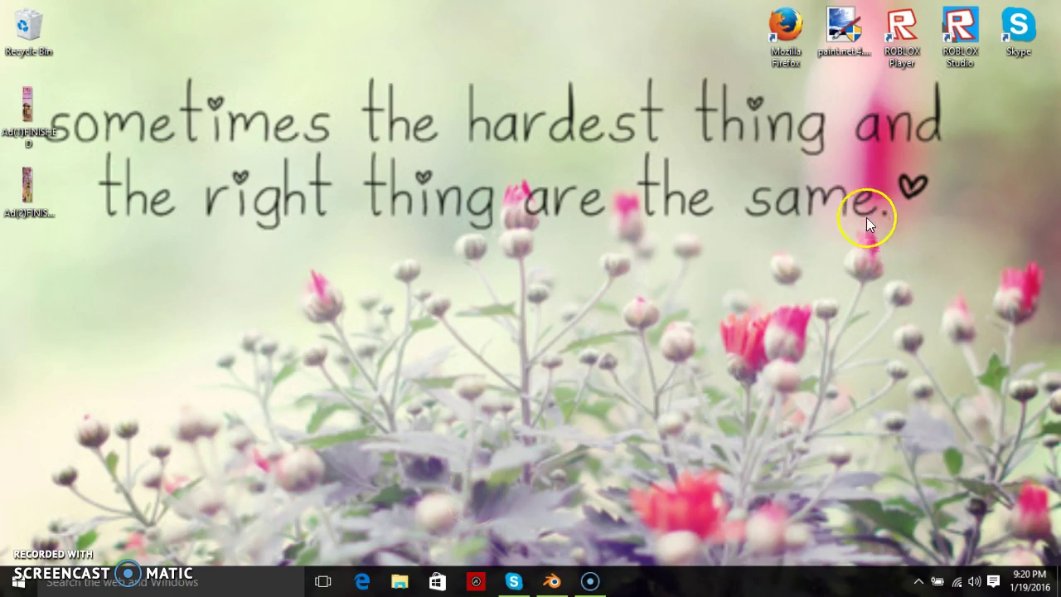
# - Launch ROBLOX Player and open the saved Outfits list in the Character Customizer
pyautogui.click(903, 48)
pyautogui.doubleClick(903, 48)
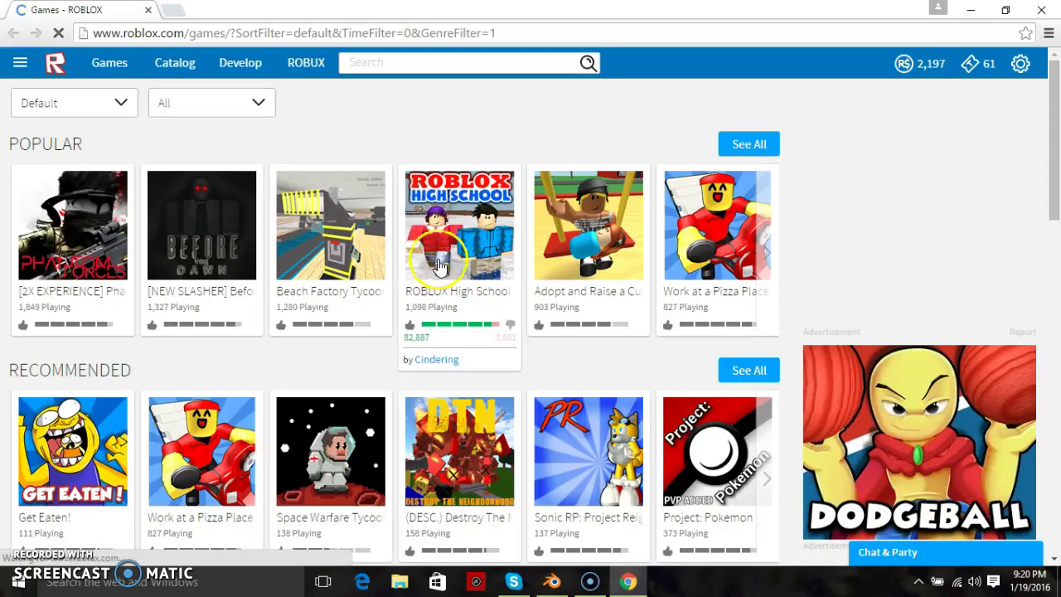
pyautogui.click(20, 62)
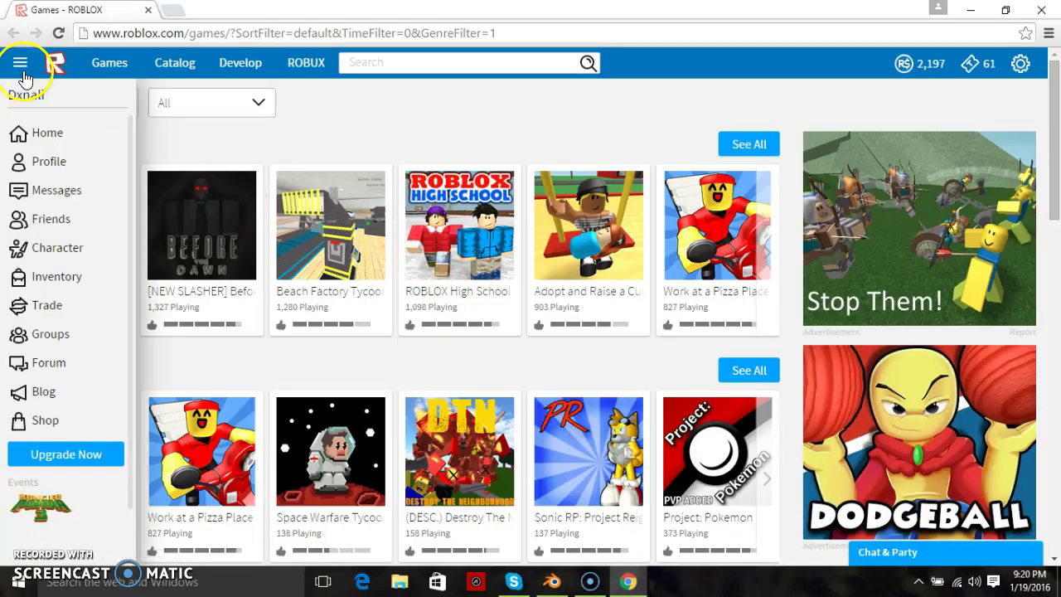
pyautogui.click(52, 253)
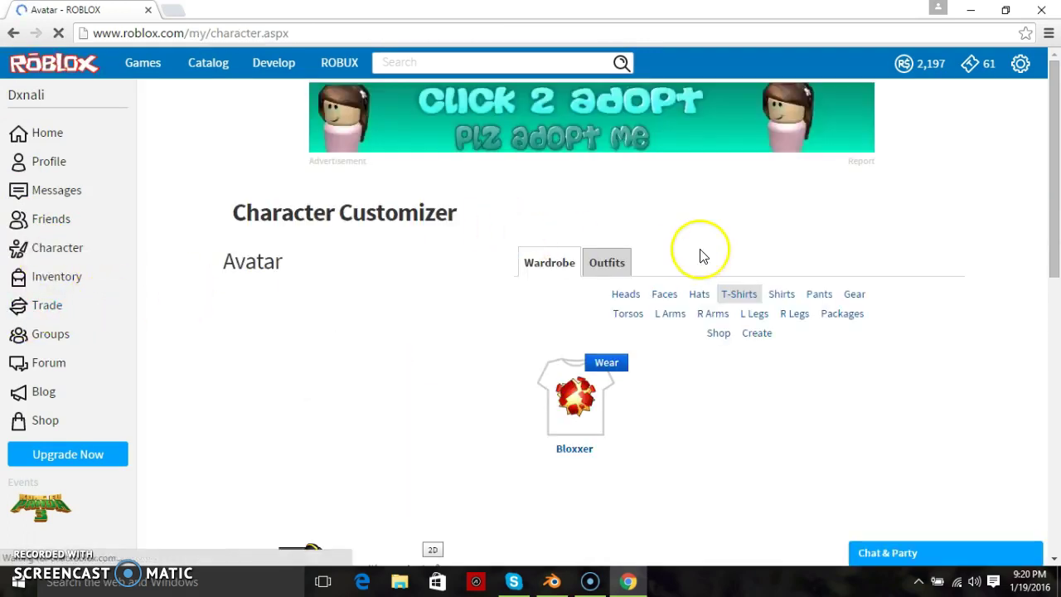
pyautogui.click(615, 262)
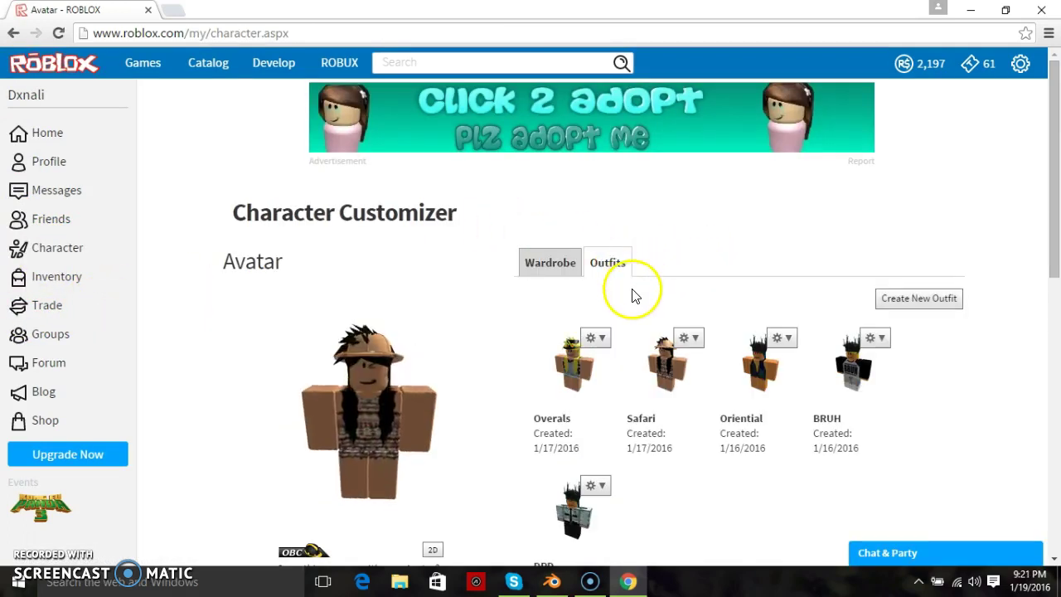
# - Try on the BRUH outfit, settle on Oriential, and turn the avatar to face front
pyautogui.scroll(-1, 622, 323)
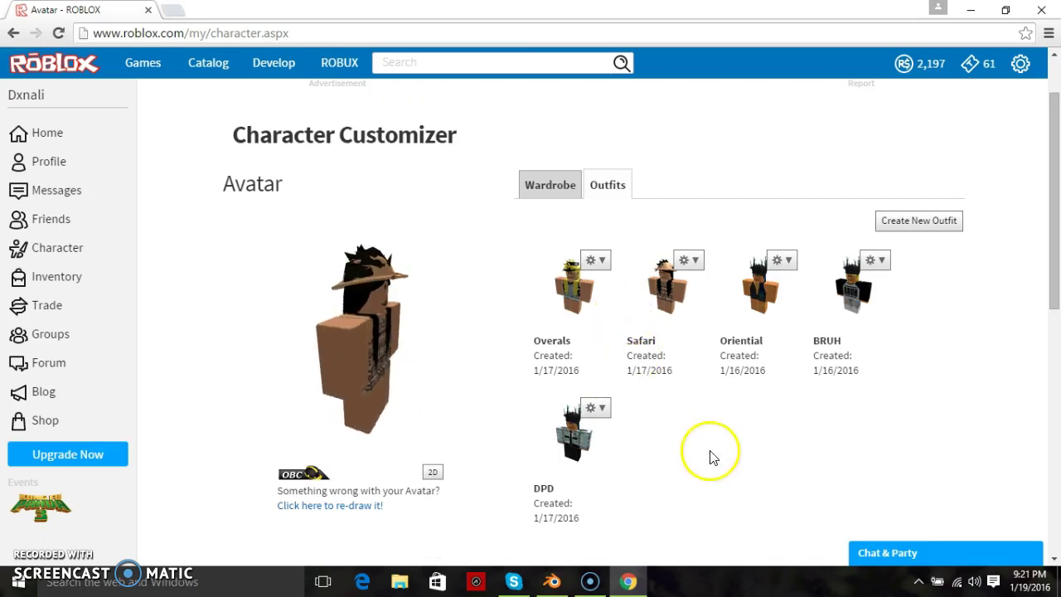
pyautogui.click(849, 305)
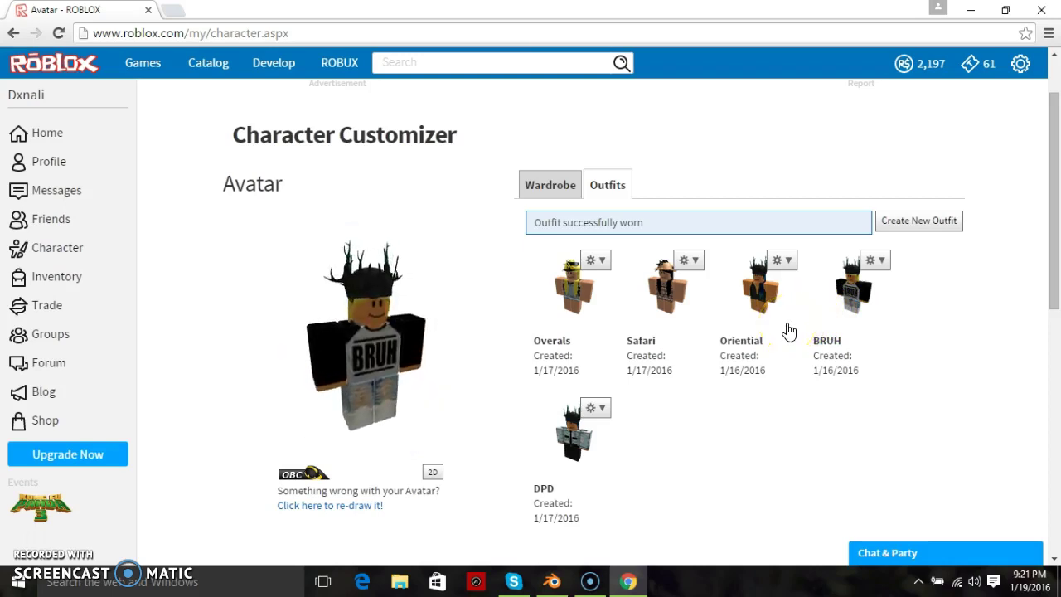
pyautogui.click(764, 287)
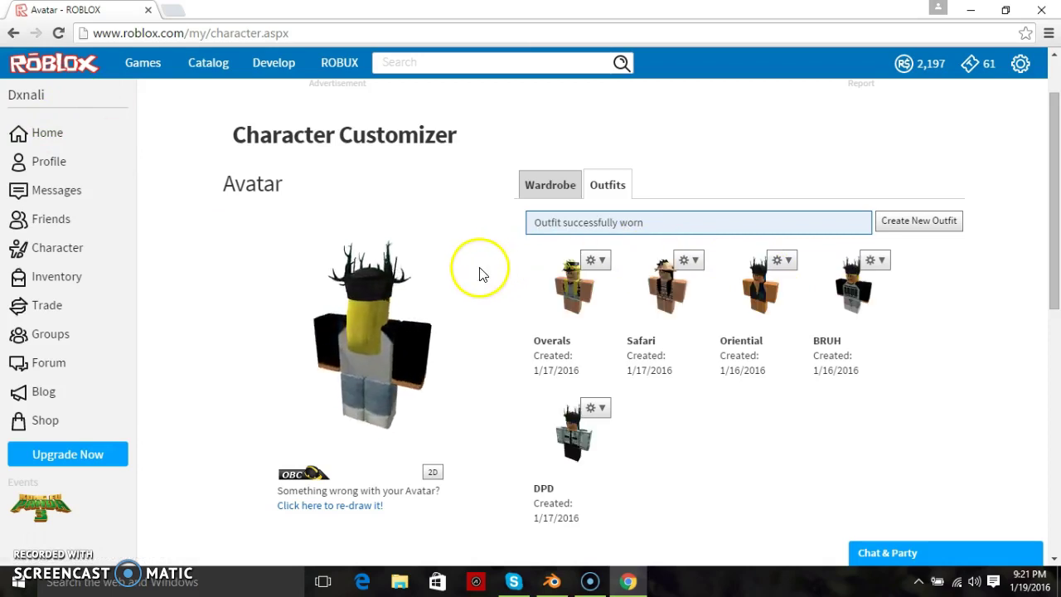
pyautogui.click(548, 189)
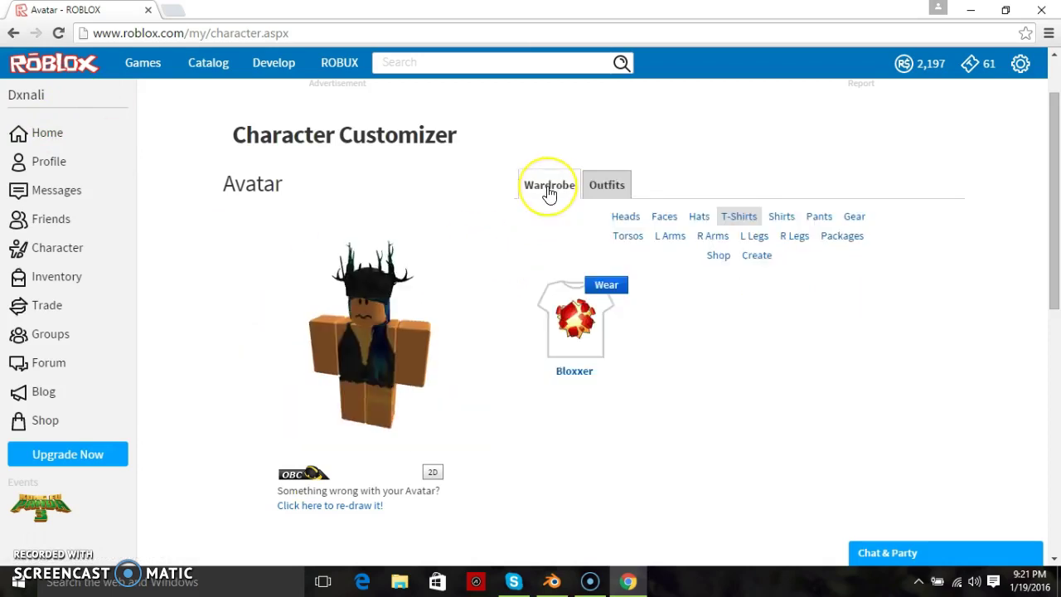
pyautogui.click(606, 183)
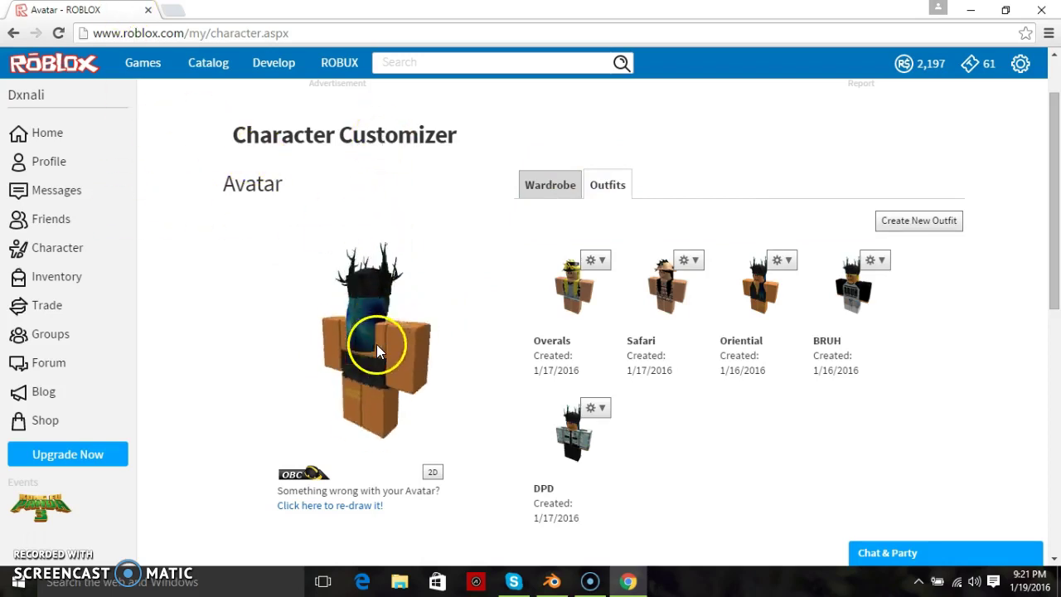
pyautogui.moveTo(376, 344); pyautogui.dragTo(335, 287)
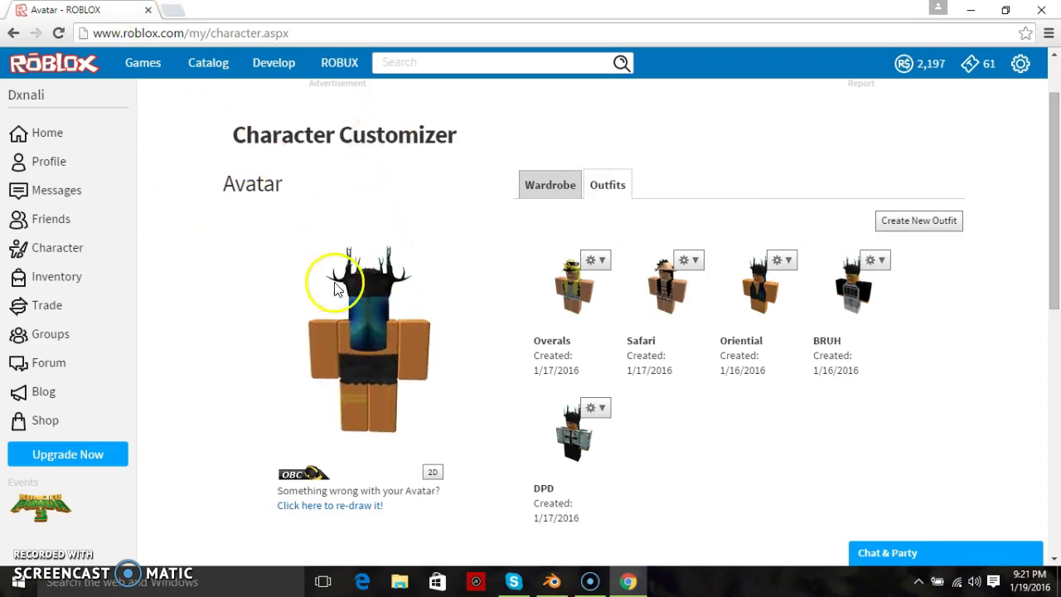
# - Open the account's Profile page, expand the About section with Read More, and scroll through it
pyautogui.click(103, 171)
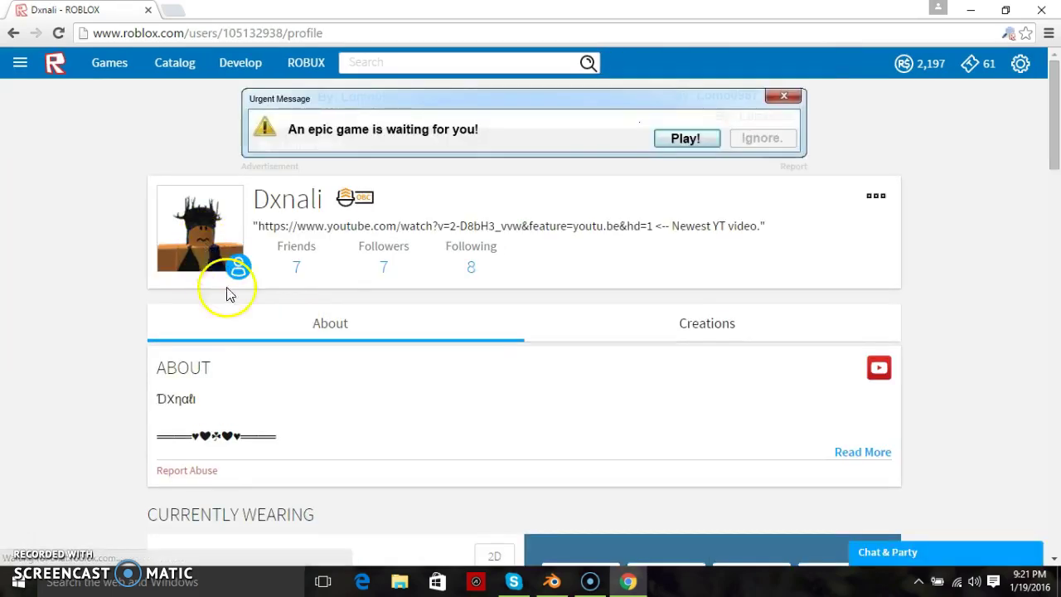
pyautogui.click(879, 454)
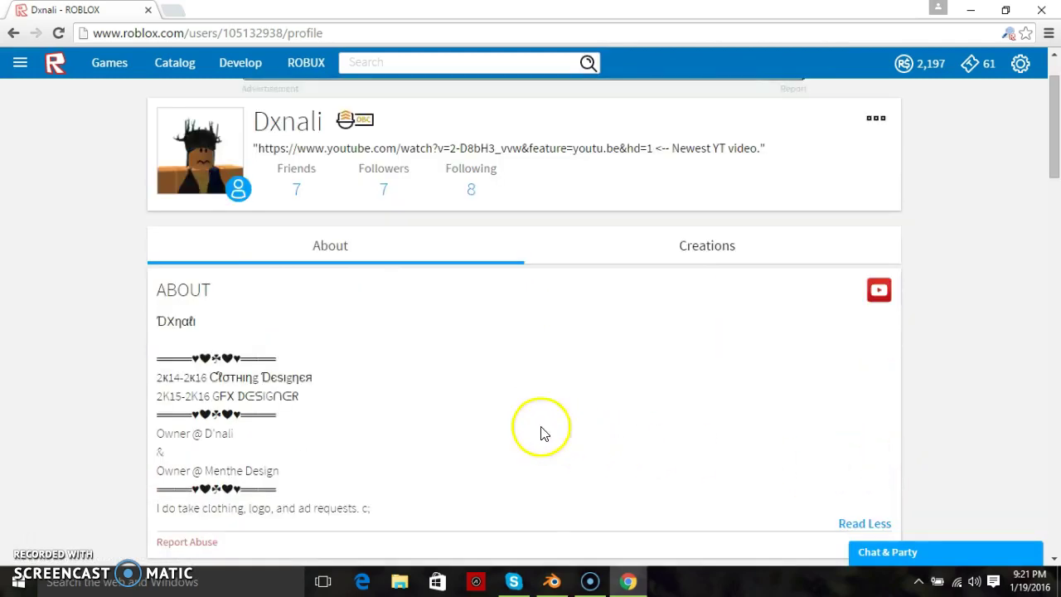
pyautogui.scroll(-1, 540, 431)
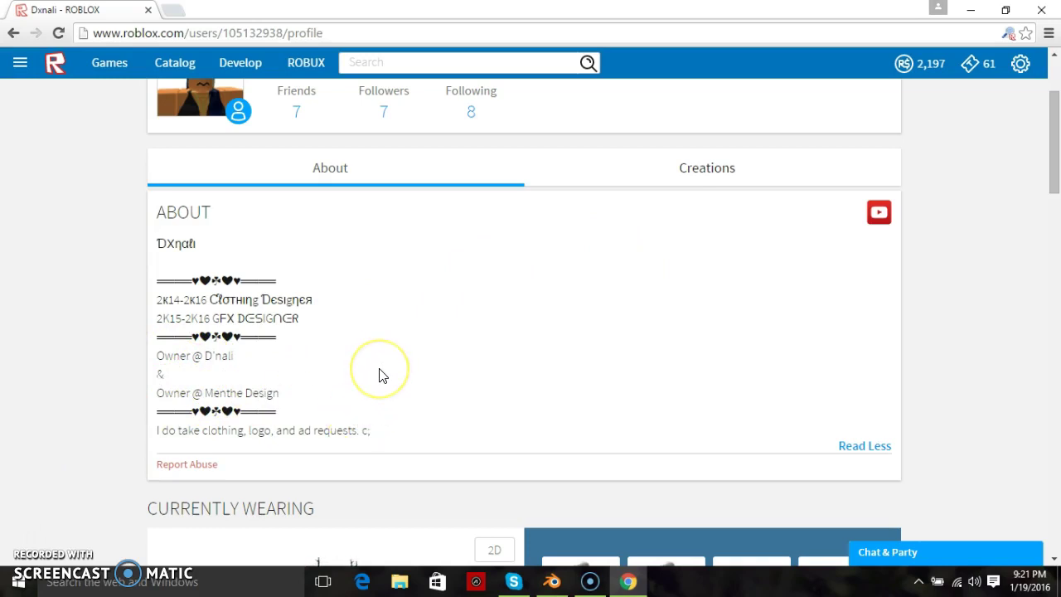
pyautogui.scroll(2, 489, 296)
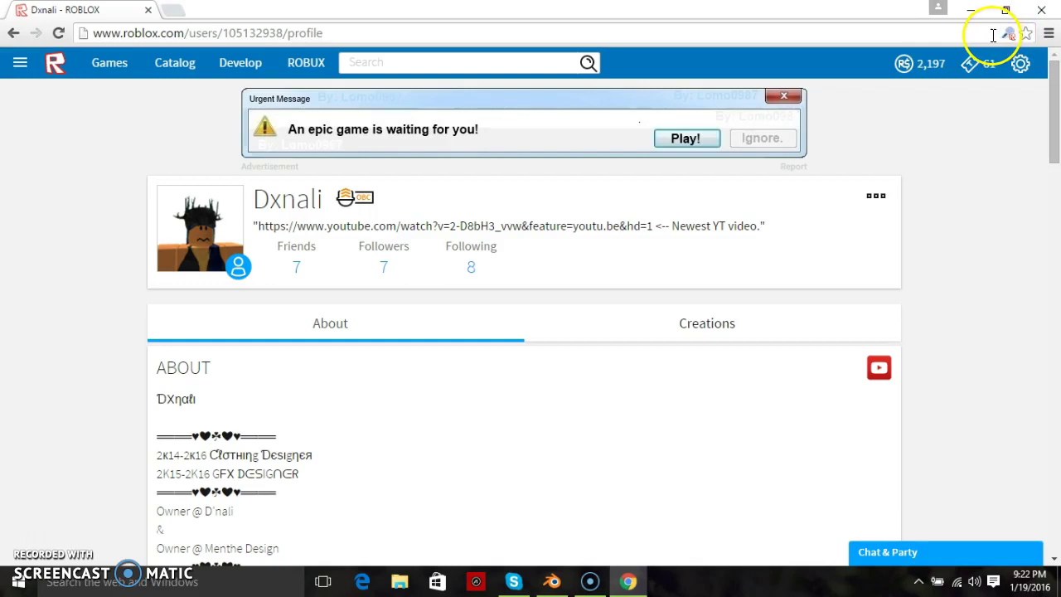
# - Close Blender from its window, confirming the Exit Blender dialog
pyautogui.click(553, 582)
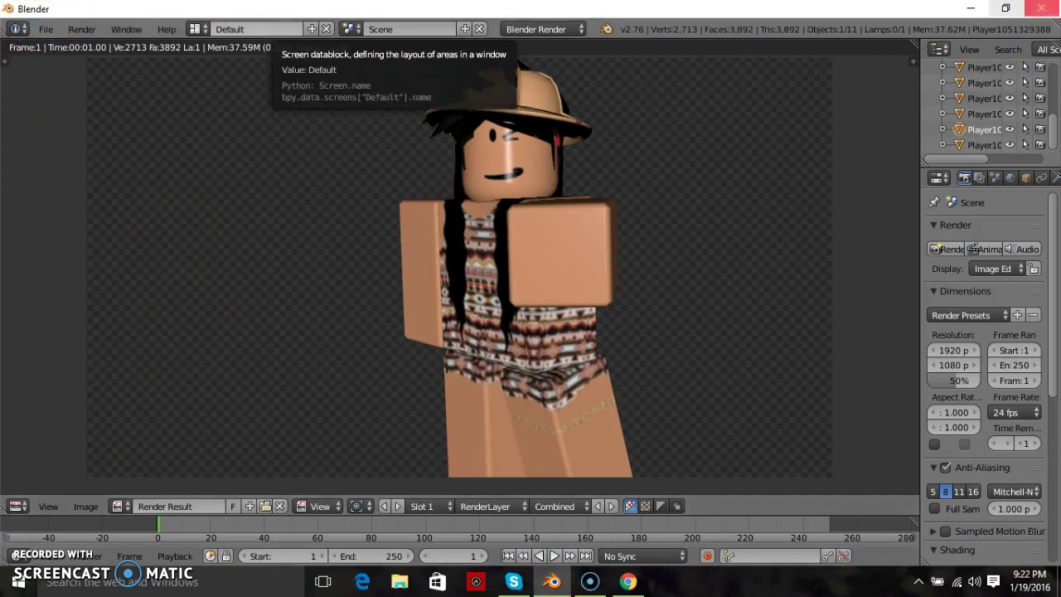
pyautogui.click(1040, 8)
pyautogui.click(547, 352)
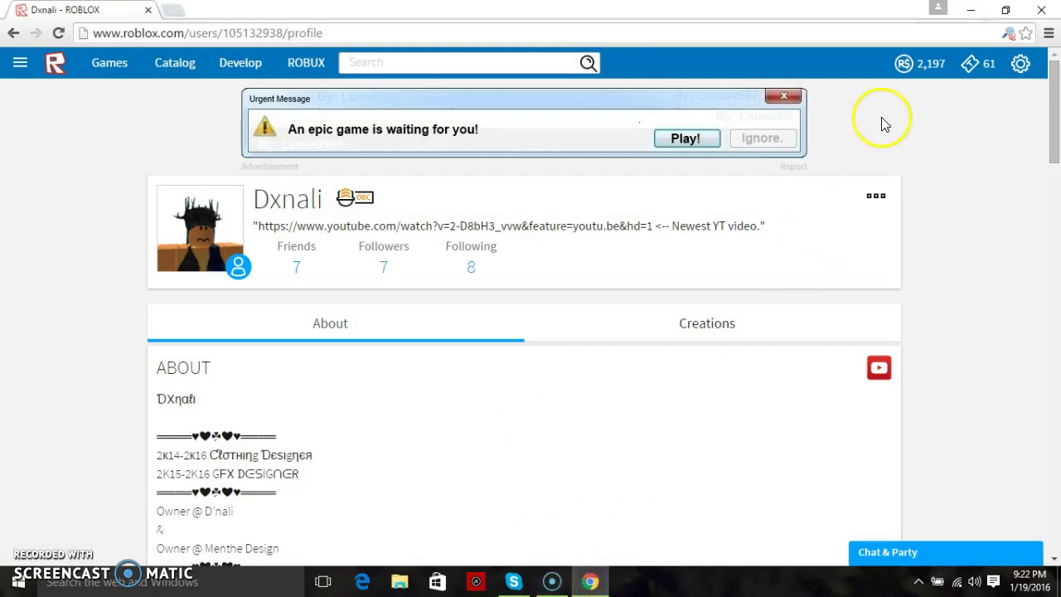
# - Load the character into Roblox Studio through the Roblox extension's Studio option
pyautogui.click(1008, 33)
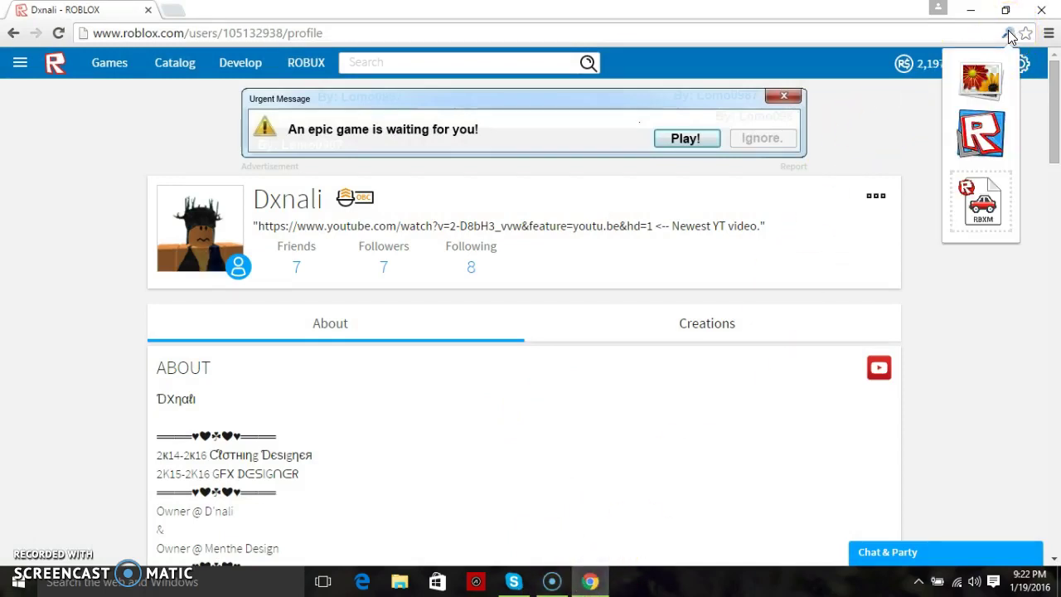
pyautogui.click(984, 139)
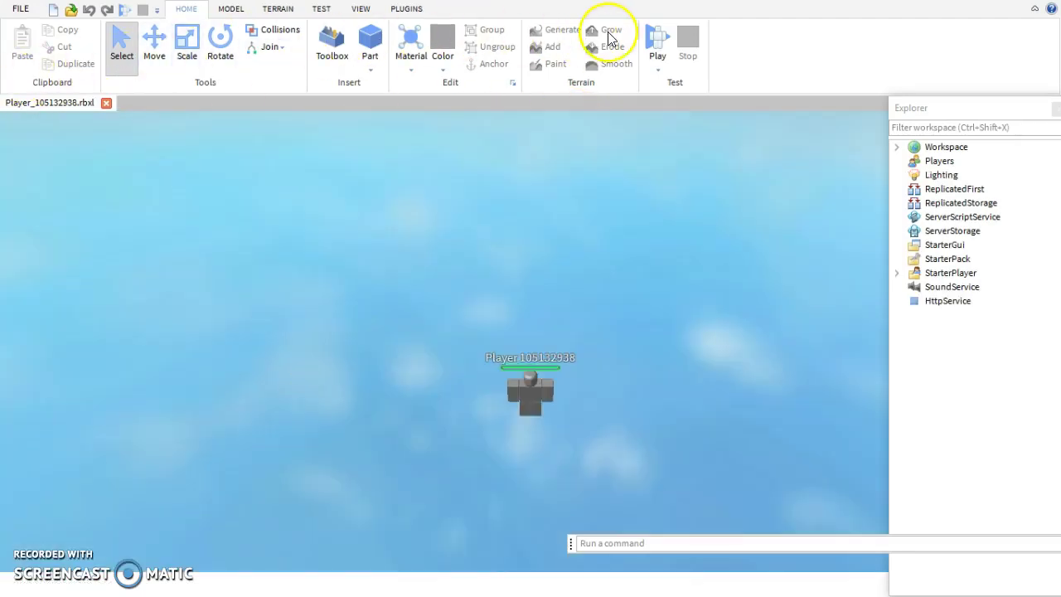
# - Level the view on the character, then expand Workspace and the player model in Explorer
pyautogui.click(651, 344)
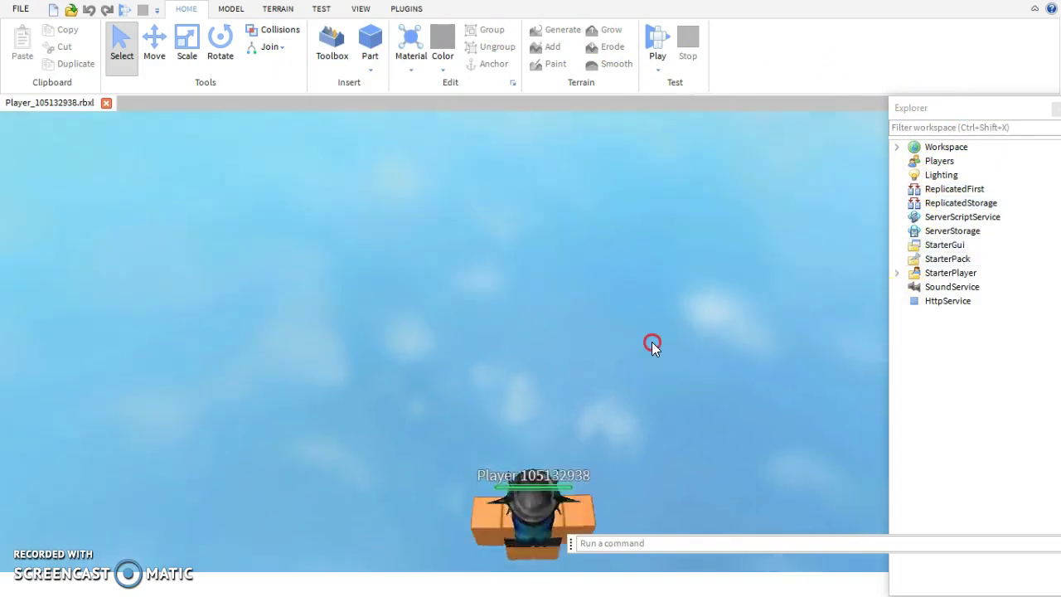
pyautogui.moveTo(651, 344); pyautogui.dragTo(651, 344, button='right')
pyautogui.scroll(3, 651, 344)
pyautogui.scroll(-3, 652, 343)
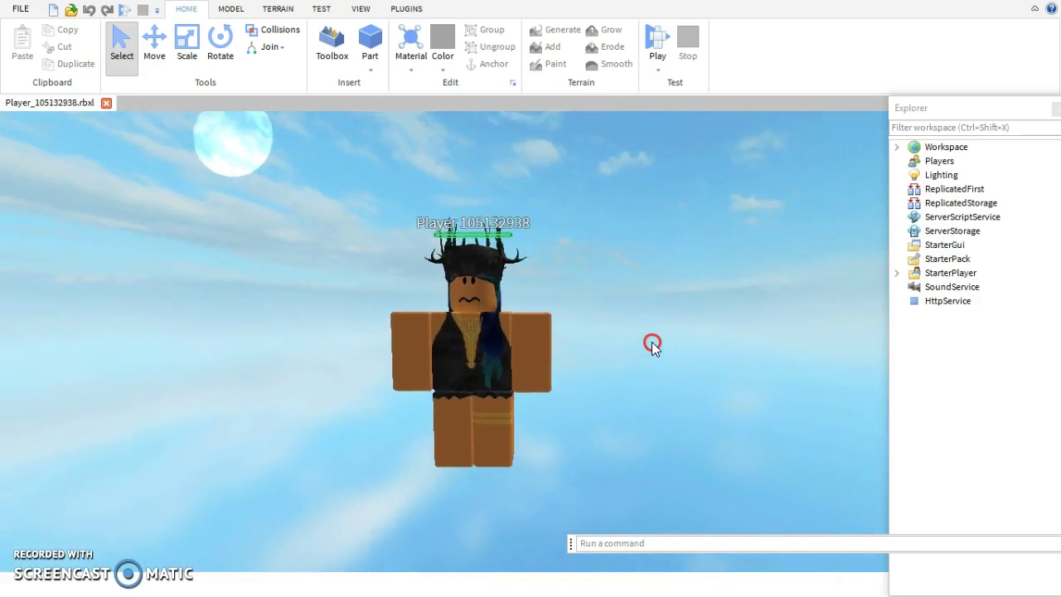
pyautogui.press('d')
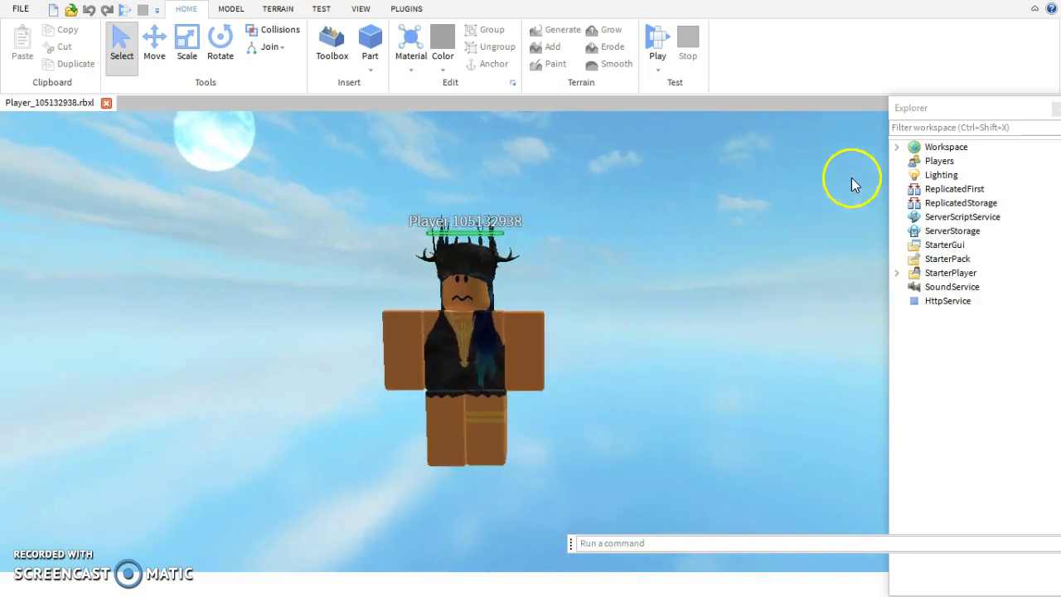
pyautogui.click(896, 147)
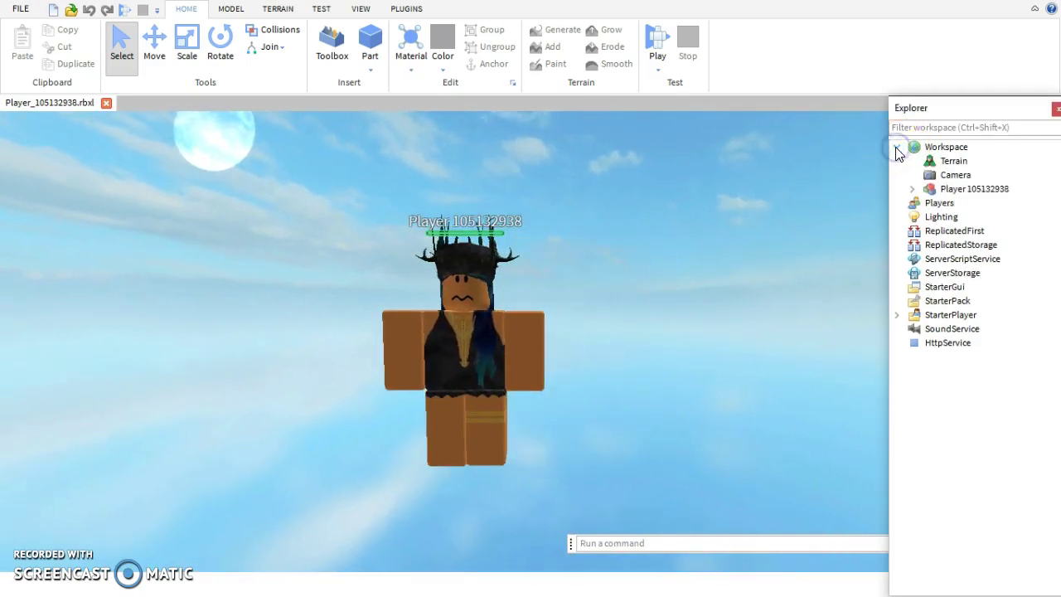
pyautogui.click(911, 189)
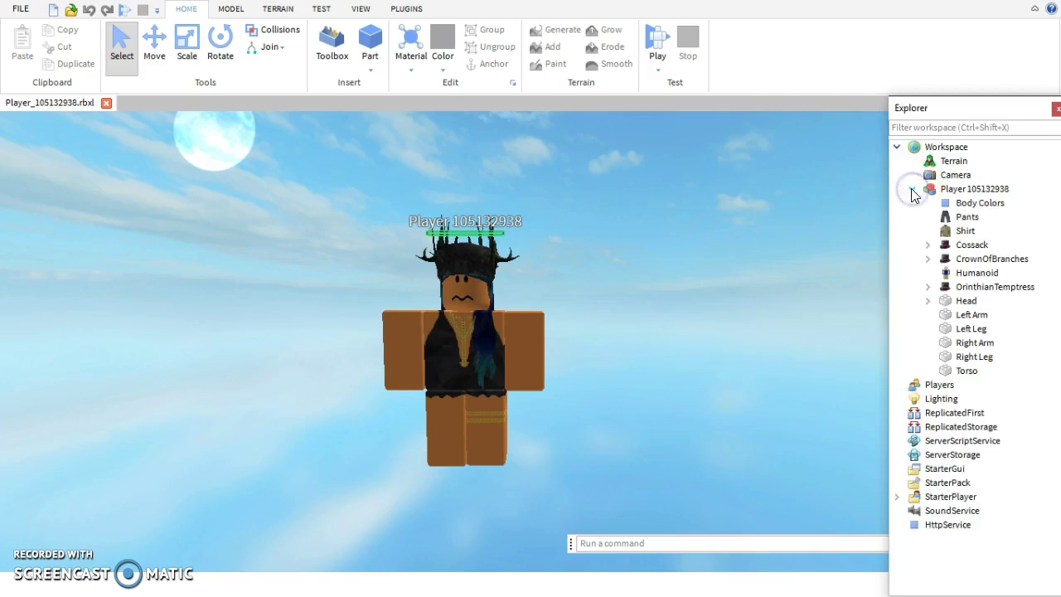
pyautogui.click(968, 191)
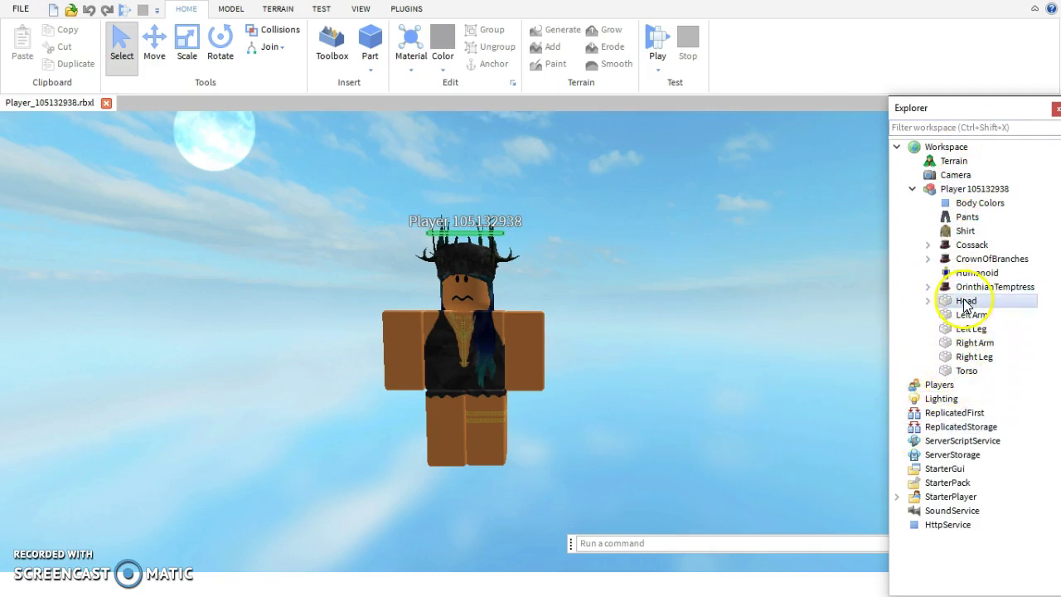
pyautogui.click(965, 329)
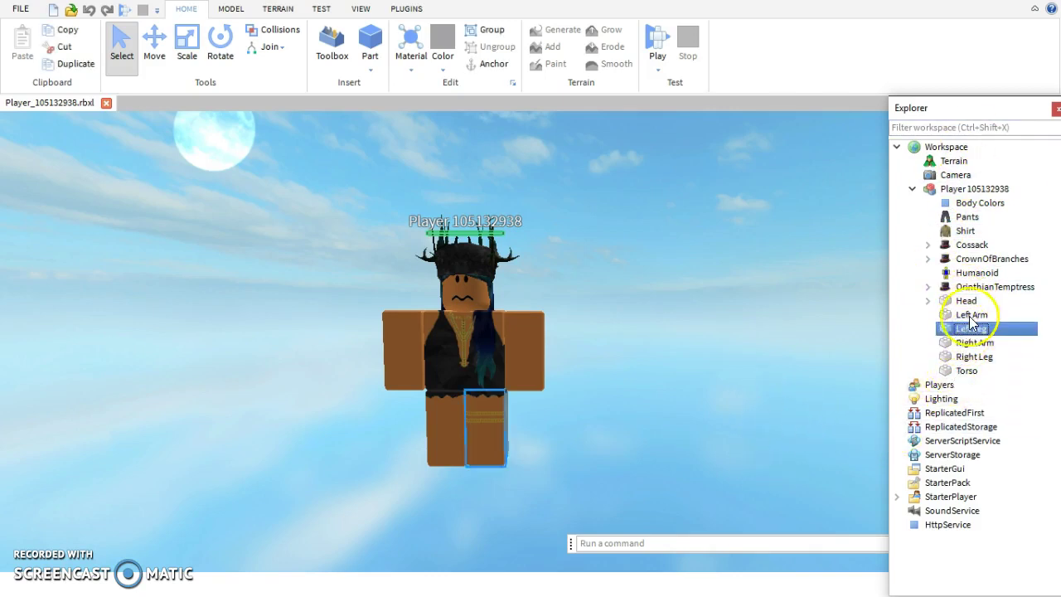
pyautogui.click(965, 300)
pyautogui.click(969, 329)
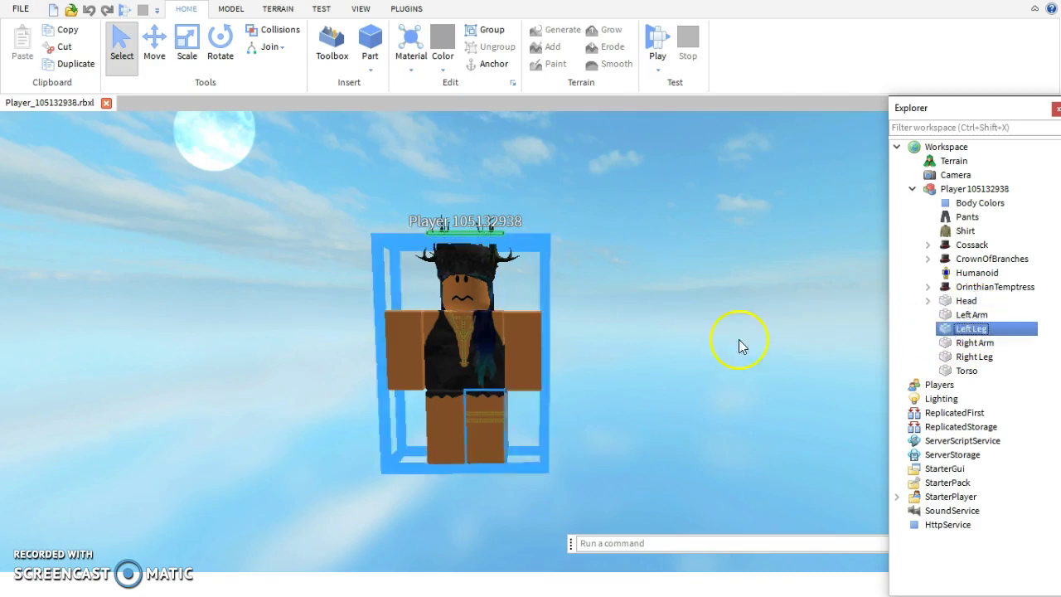
pyautogui.click(219, 42)
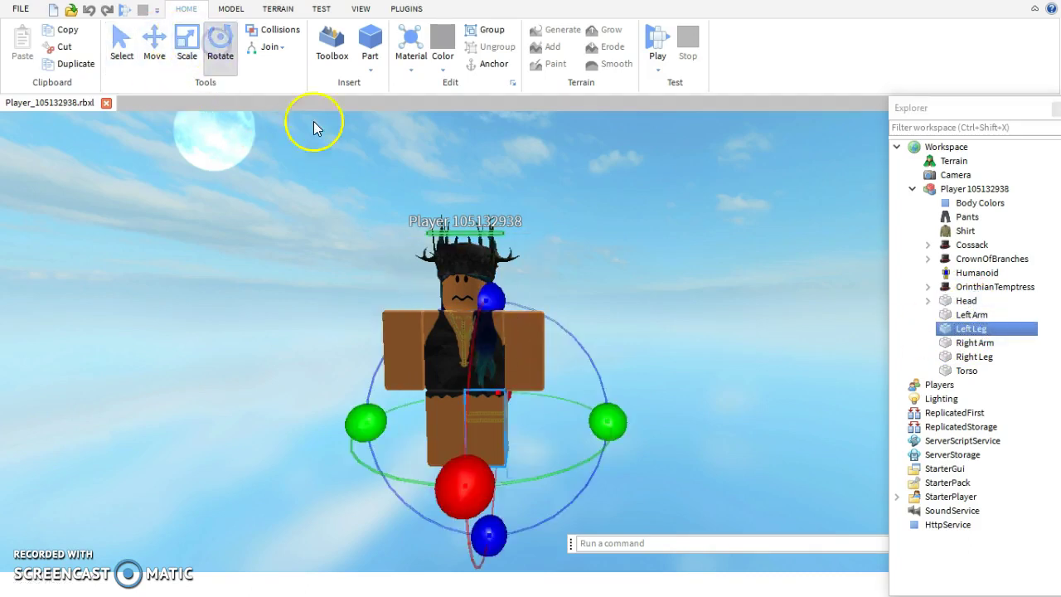
pyautogui.moveTo(452, 447); pyautogui.dragTo(500, 479)
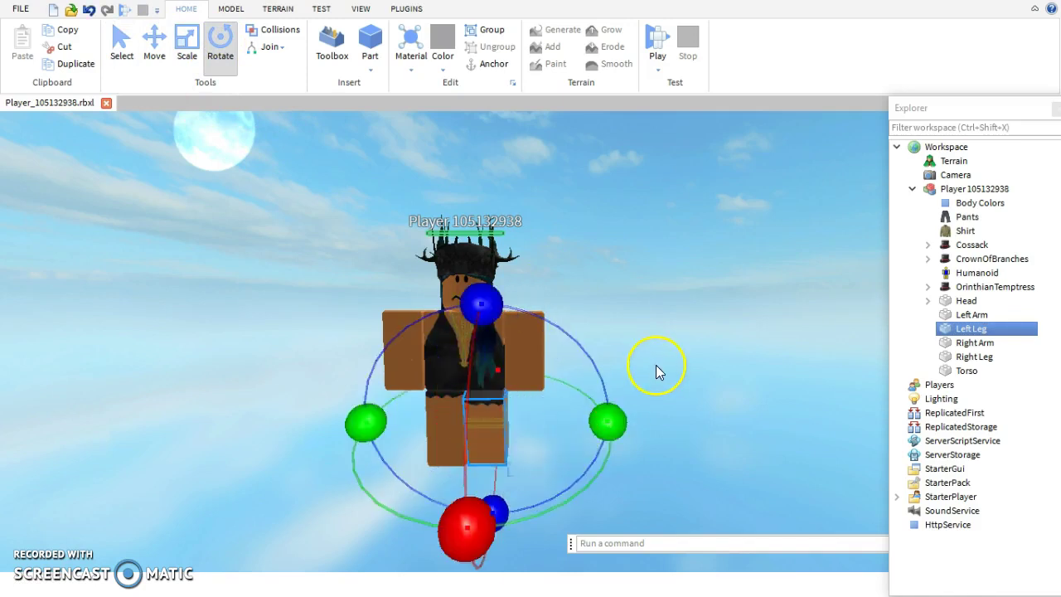
pyautogui.moveTo(466, 527); pyautogui.dragTo(482, 302)
pyautogui.moveTo(466, 516); pyautogui.dragTo(518, 267)
pyautogui.moveTo(521, 323); pyautogui.dragTo(522, 346)
pyautogui.click(749, 357)
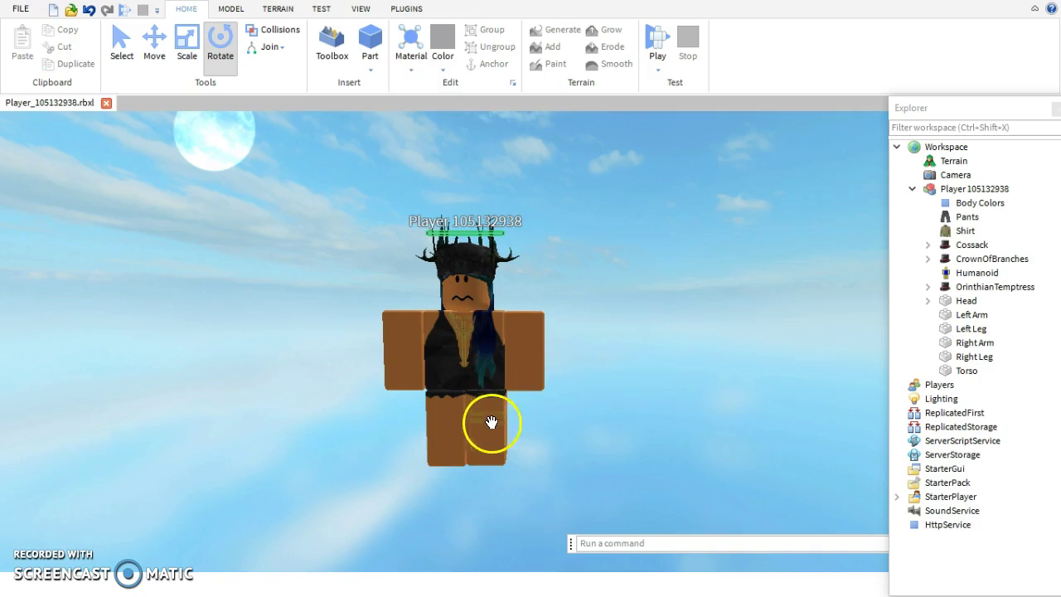
pyautogui.click(431, 456)
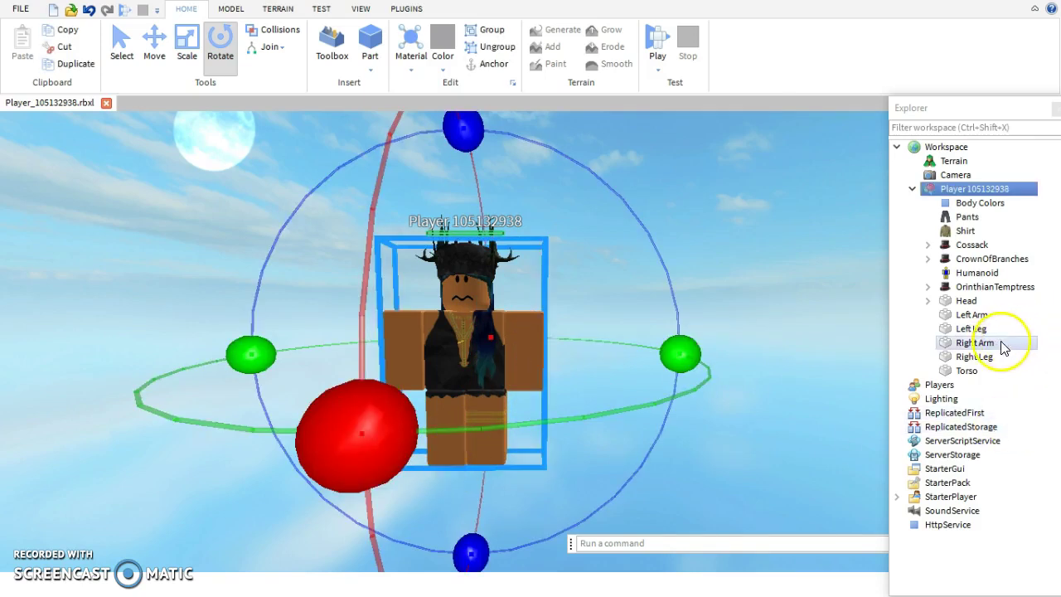
pyautogui.click(974, 356)
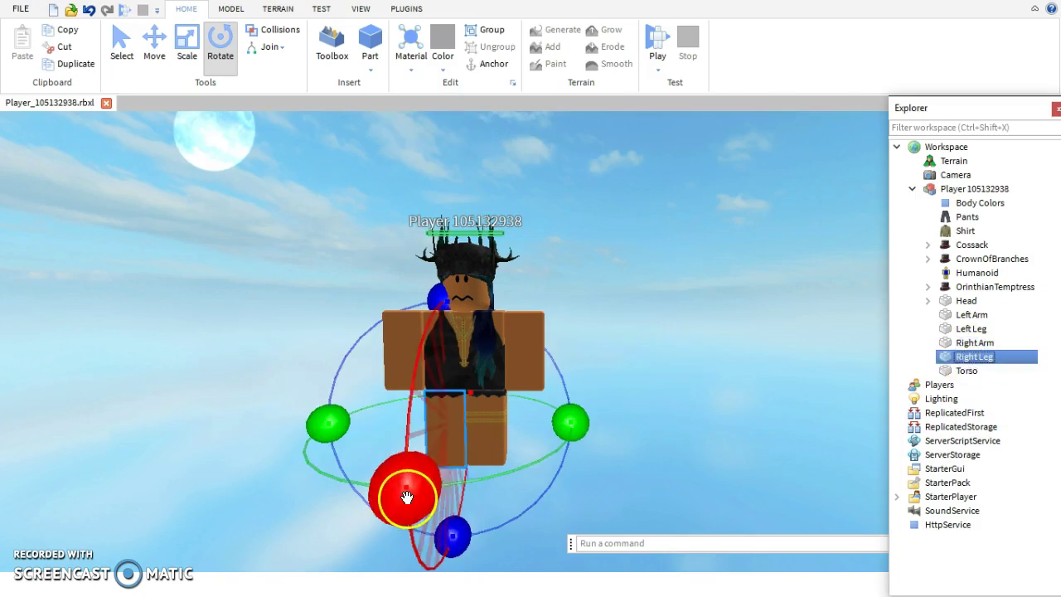
pyautogui.moveTo(405, 495); pyautogui.dragTo(426, 543)
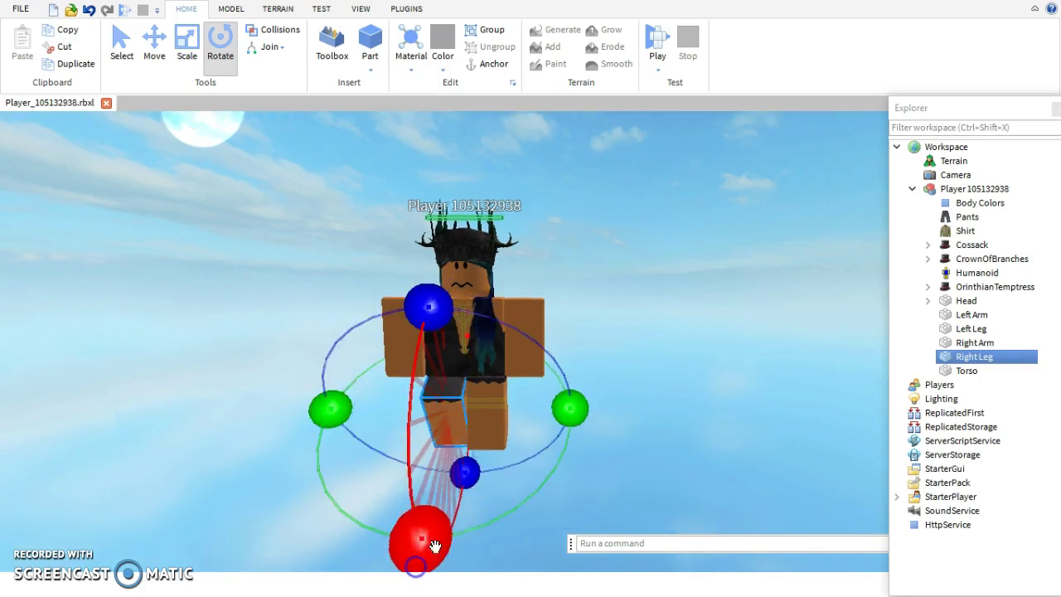
pyautogui.moveTo(573, 481); pyautogui.dragTo(601, 459, button='right')
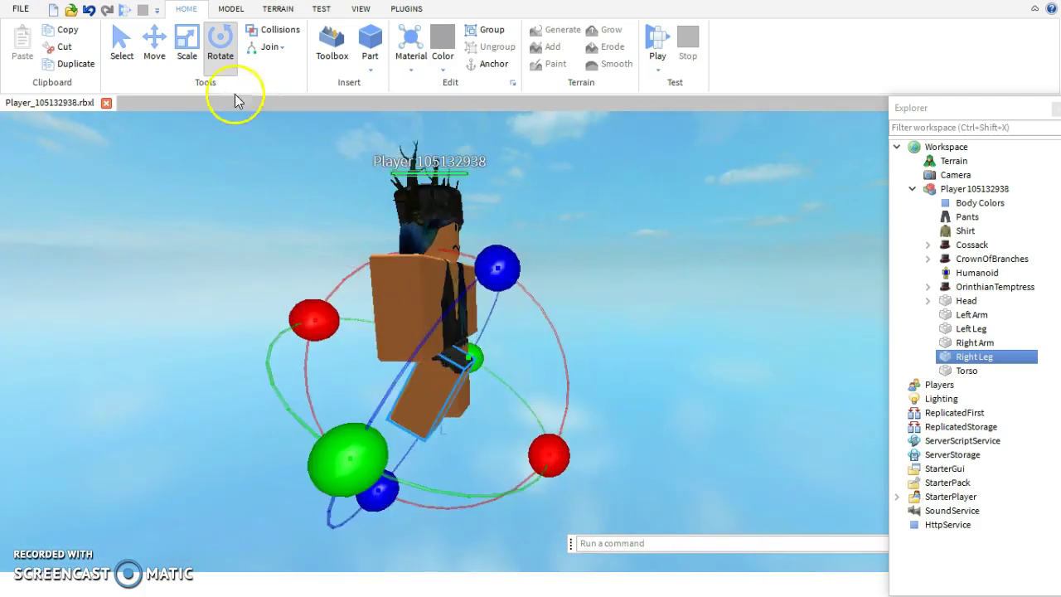
pyautogui.click(155, 41)
pyautogui.moveTo(337, 397); pyautogui.dragTo(315, 393)
pyautogui.moveTo(701, 367); pyautogui.dragTo(701, 367, button='right')
pyautogui.moveTo(421, 374); pyautogui.dragTo(440, 473)
pyautogui.moveTo(514, 481); pyautogui.dragTo(516, 481, button='right')
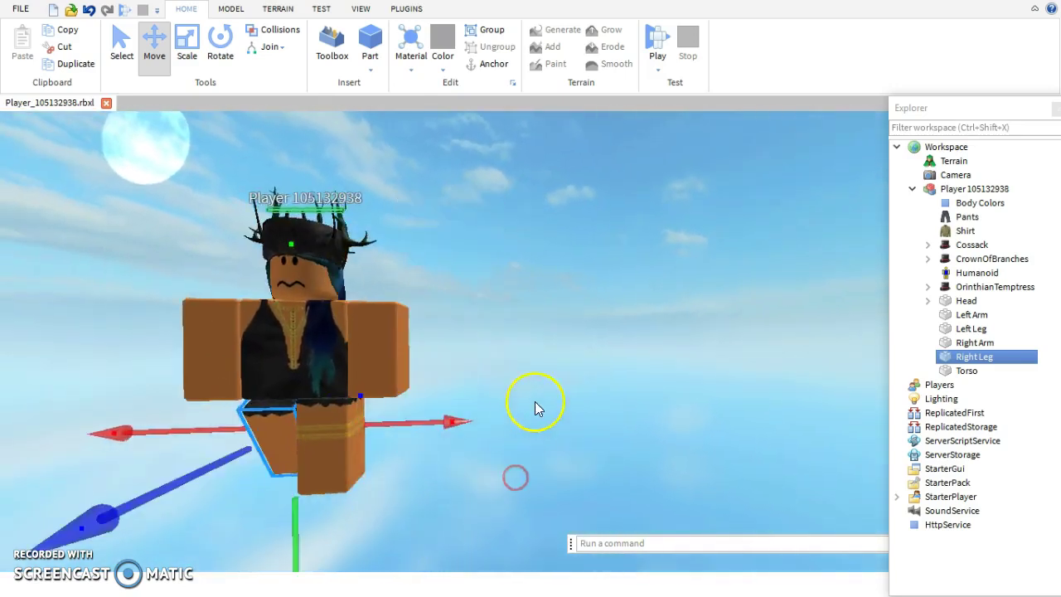
pyautogui.scroll(-3, 478, 372)
pyautogui.press('d')
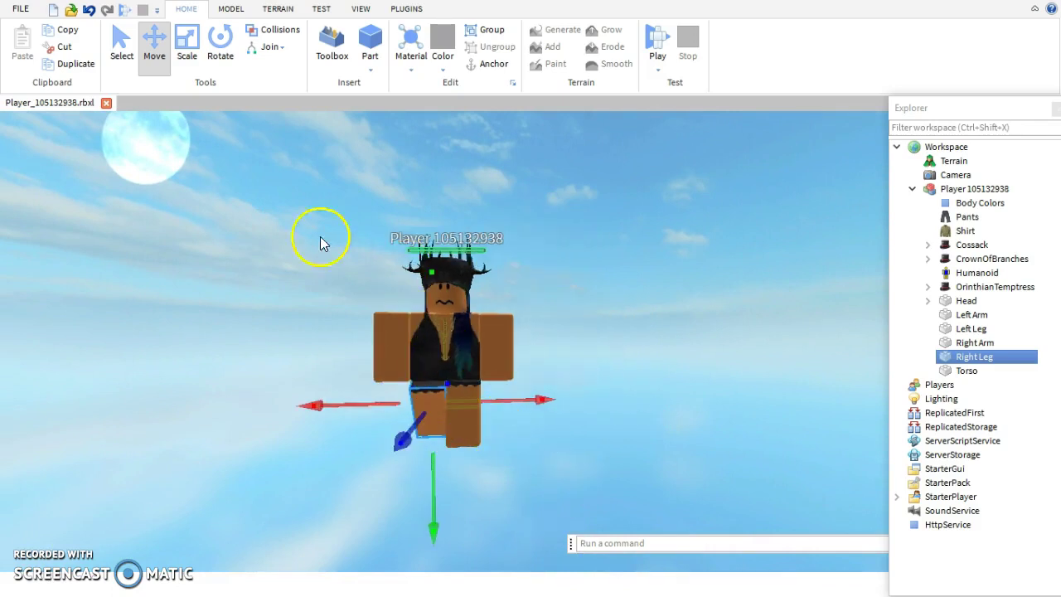
pyautogui.click(220, 35)
pyautogui.moveTo(414, 497); pyautogui.dragTo(409, 462)
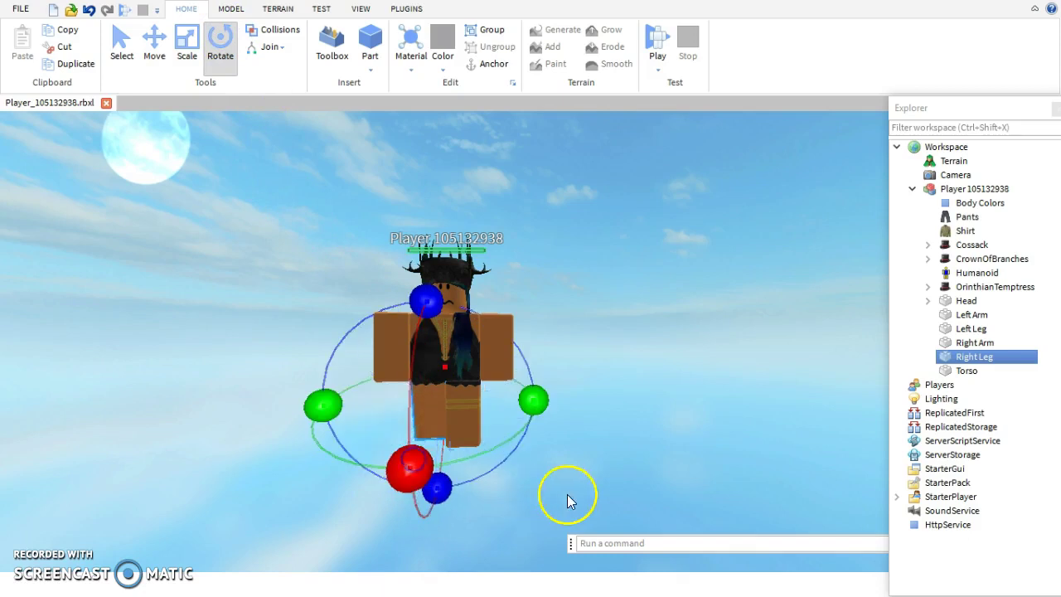
pyautogui.click(580, 493)
pyautogui.press('w')
pyautogui.press('a')
pyautogui.moveTo(582, 486); pyautogui.dragTo(583, 486, button='right')
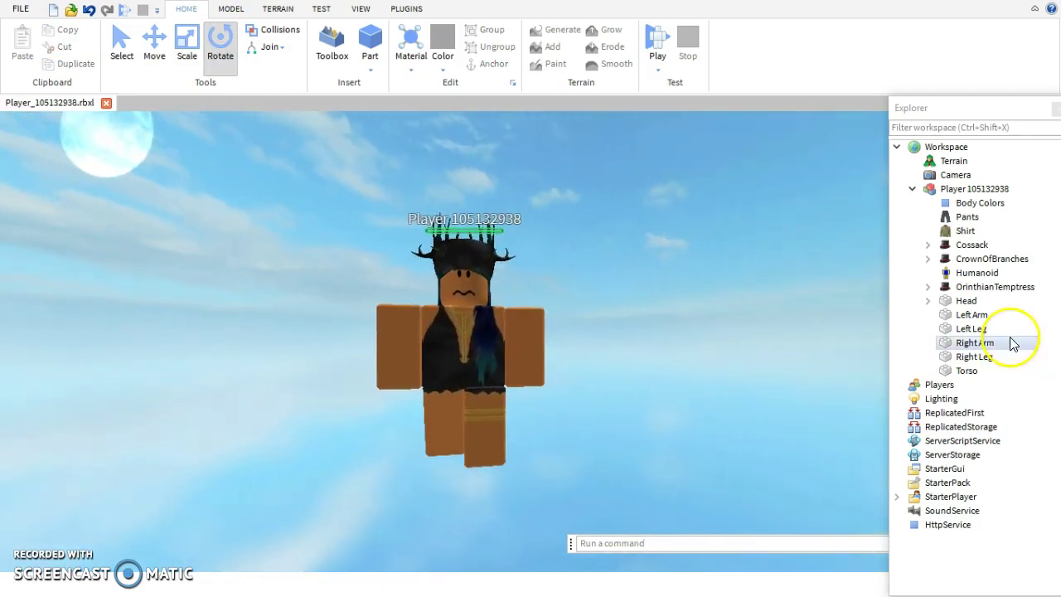
# - Select the Right Arm and rotate it sideways across the body
pyautogui.click(969, 328)
pyautogui.keyDown('shift'); pyautogui.click(1009, 341); pyautogui.keyUp('shift')
pyautogui.click(975, 344)
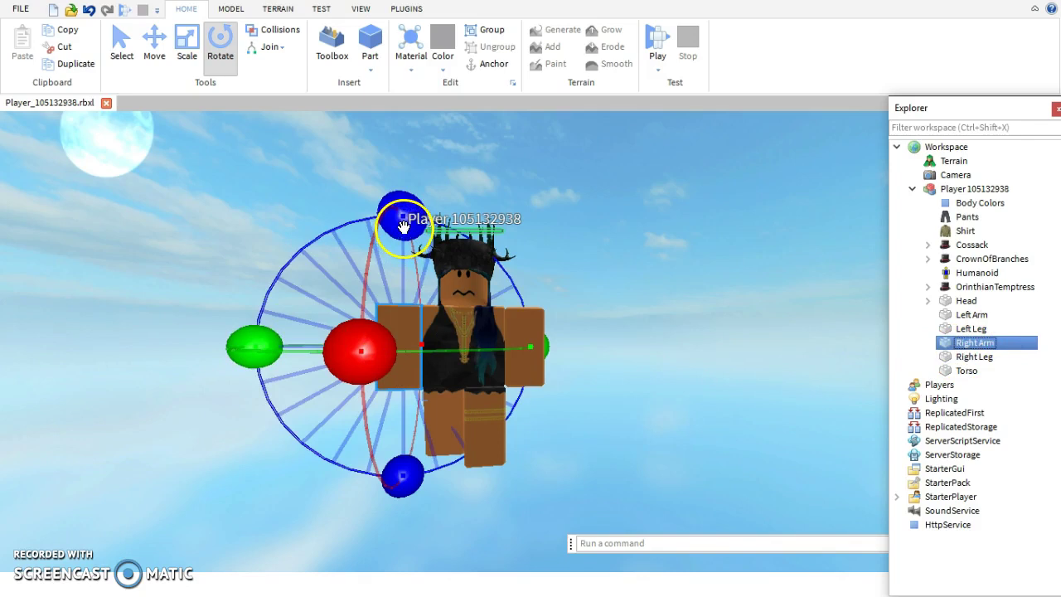
pyautogui.moveTo(403, 226); pyautogui.dragTo(320, 266)
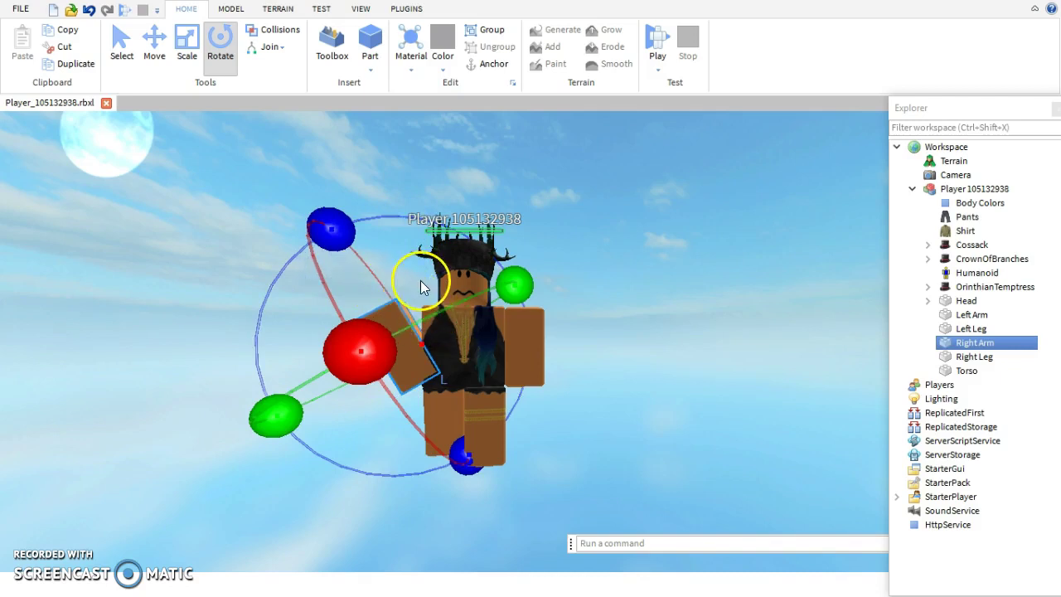
pyautogui.moveTo(332, 229); pyautogui.dragTo(296, 458)
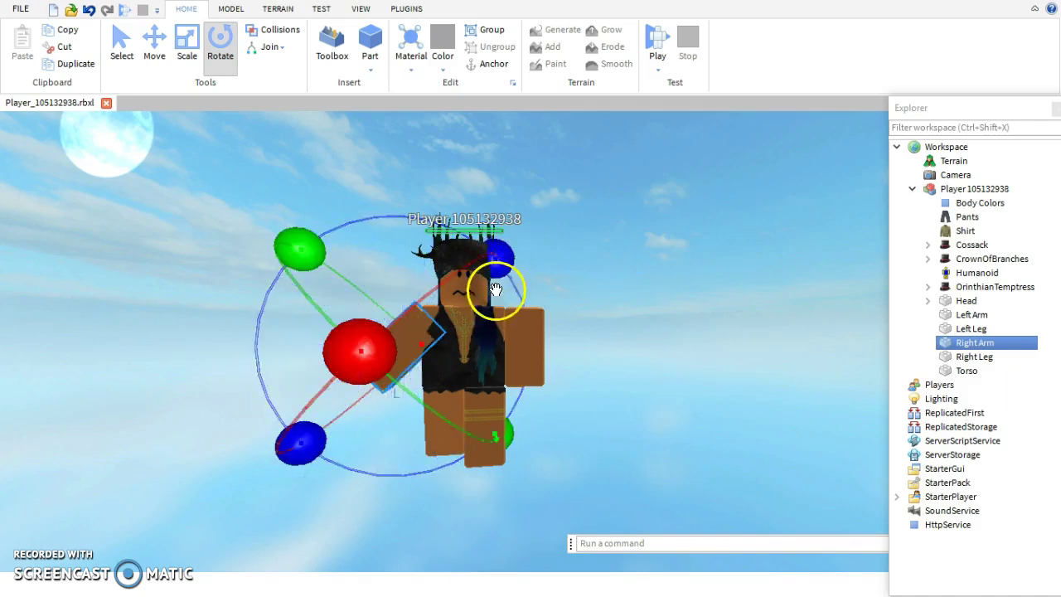
# - Move the Right Arm to the right and slightly upward
pyautogui.click(154, 42)
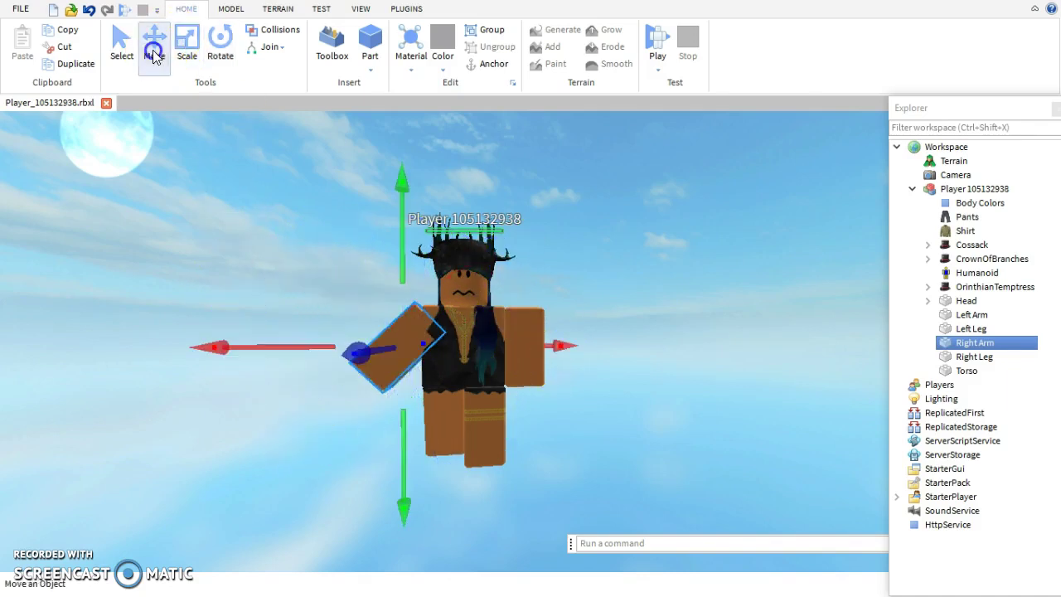
pyautogui.moveTo(572, 348); pyautogui.dragTo(609, 349)
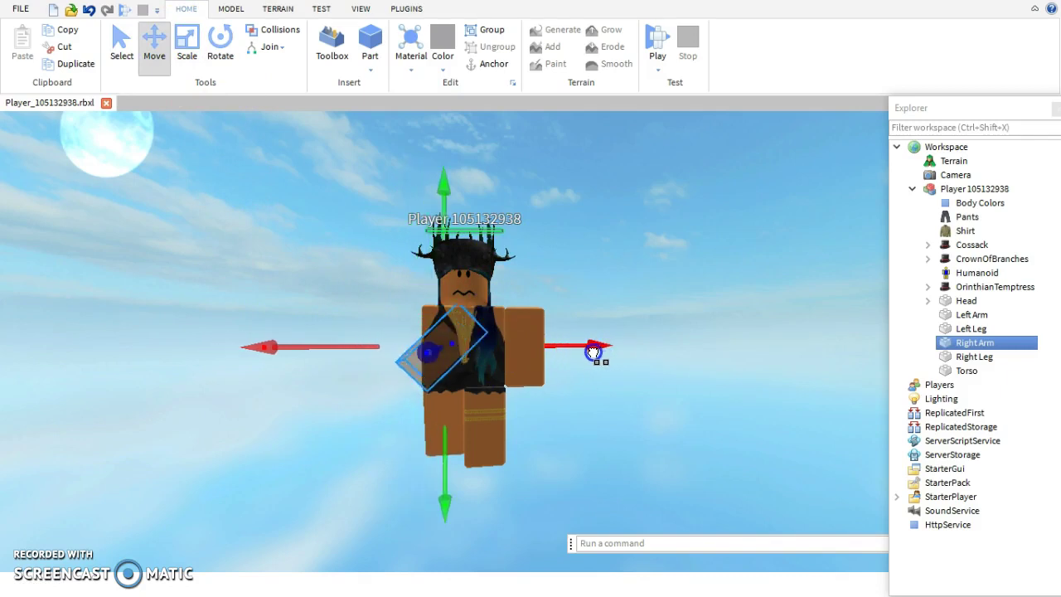
pyautogui.moveTo(436, 182); pyautogui.dragTo(434, 157)
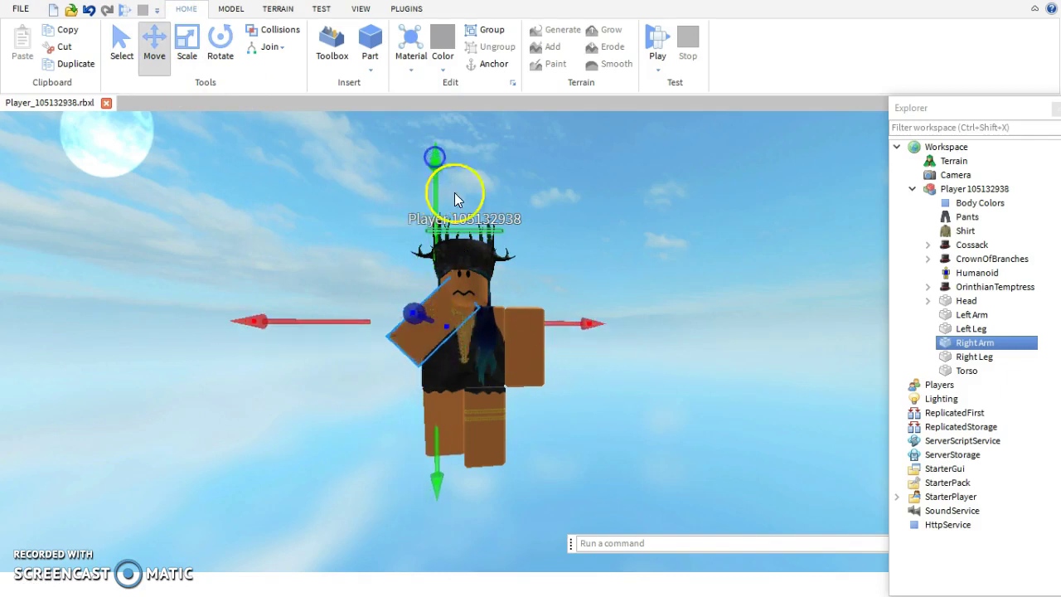
pyautogui.moveTo(415, 321)
pyautogui.mouseDown()
pyautogui.moveTo(431, 315)
pyautogui.moveTo(406, 312)
pyautogui.mouseUp()
pyautogui.moveTo(555, 389); pyautogui.dragTo(555, 394, button='right')
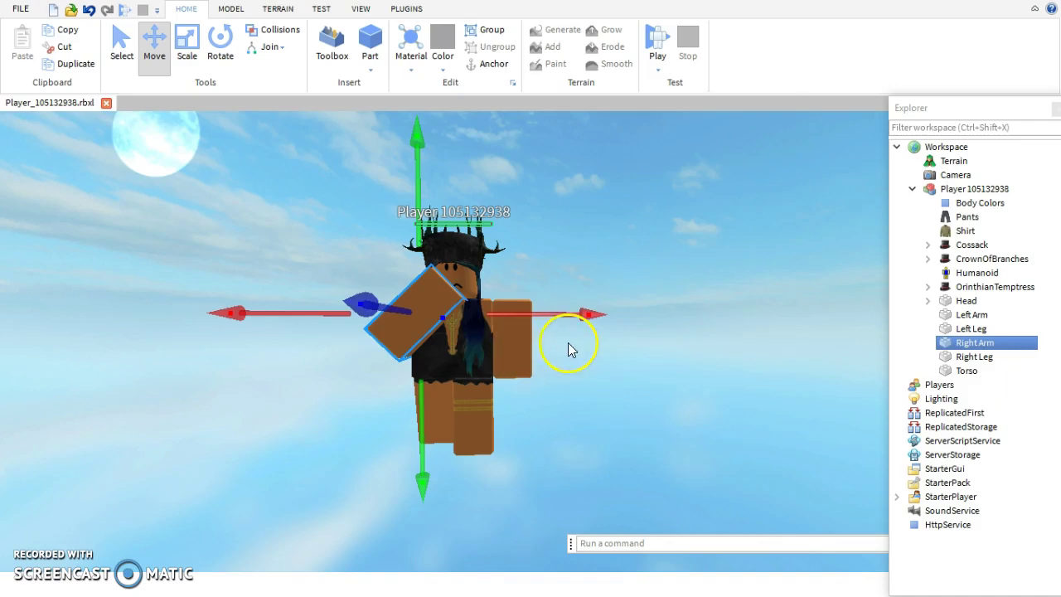
pyautogui.moveTo(569, 346); pyautogui.dragTo(572, 343, button='right')
# - Lower the Right Arm into place and swing it out diagonally from the shoulder
pyautogui.scroll(2, 573, 343)
pyautogui.click(320, 276)
pyautogui.click(464, 287)
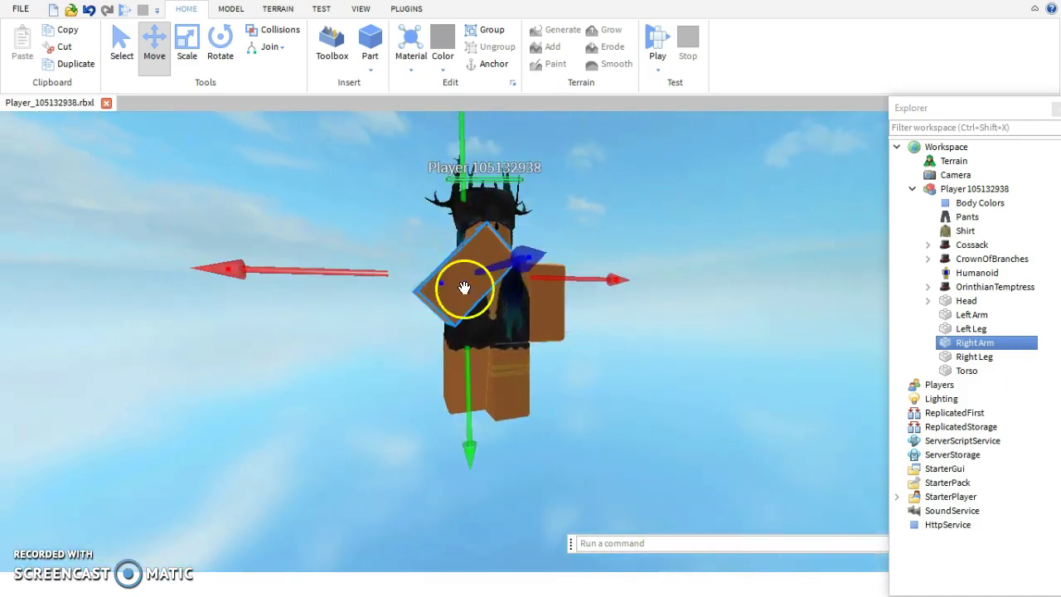
pyautogui.moveTo(466, 434); pyautogui.dragTo(467, 452)
pyautogui.click(219, 40)
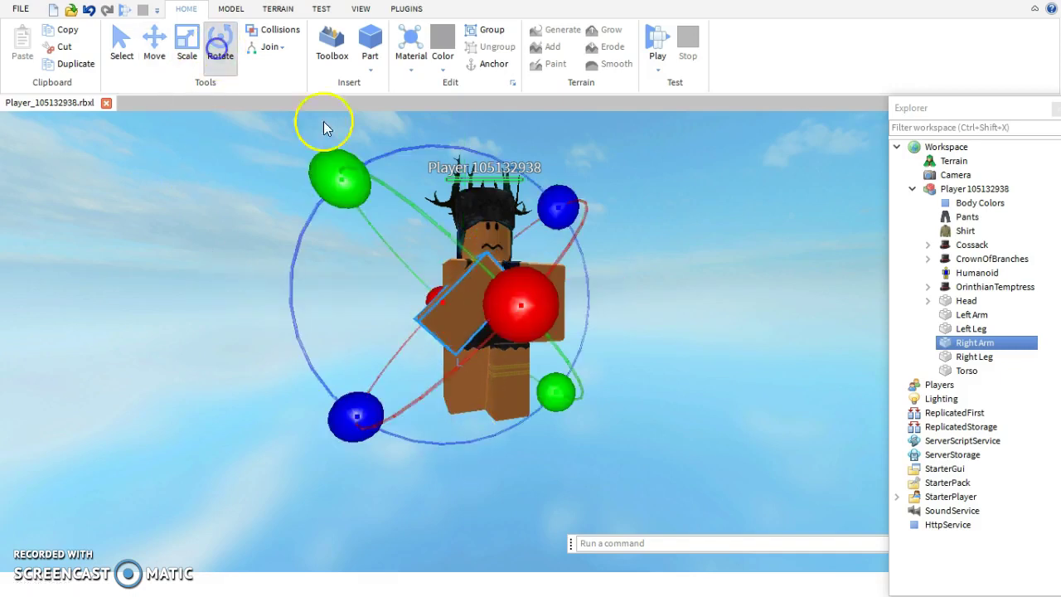
pyautogui.moveTo(558, 207); pyautogui.dragTo(514, 380)
pyautogui.click(663, 343)
pyautogui.scroll(3, 663, 345)
pyautogui.moveTo(663, 343); pyautogui.dragTo(621, 332, button='right')
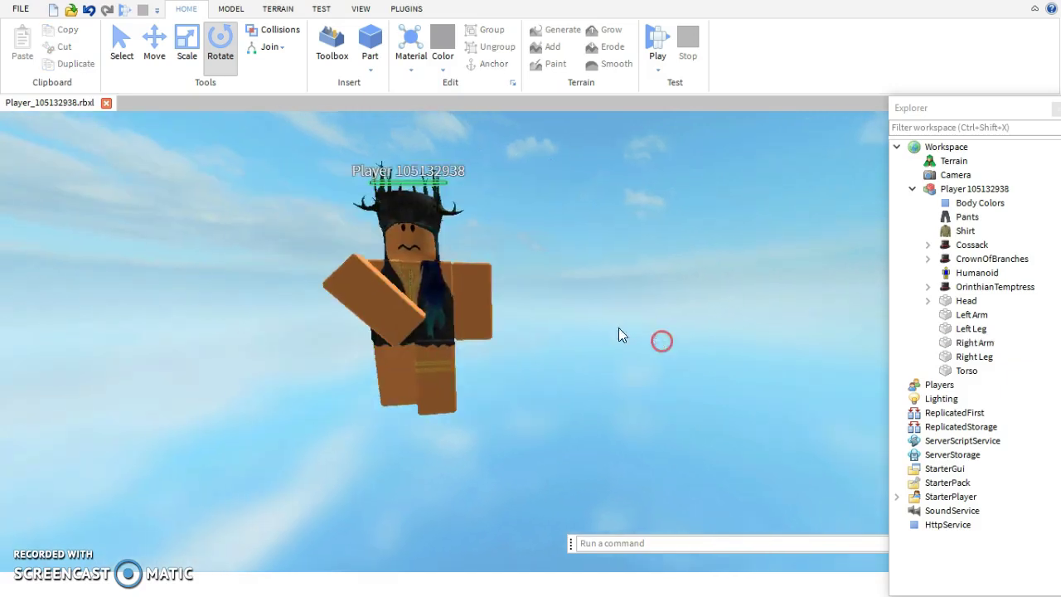
pyautogui.moveTo(457, 303); pyautogui.dragTo(549, 287, button='right')
# - Shift the character along the depth axis and slide the Right Arm sideways
pyautogui.click(548, 287)
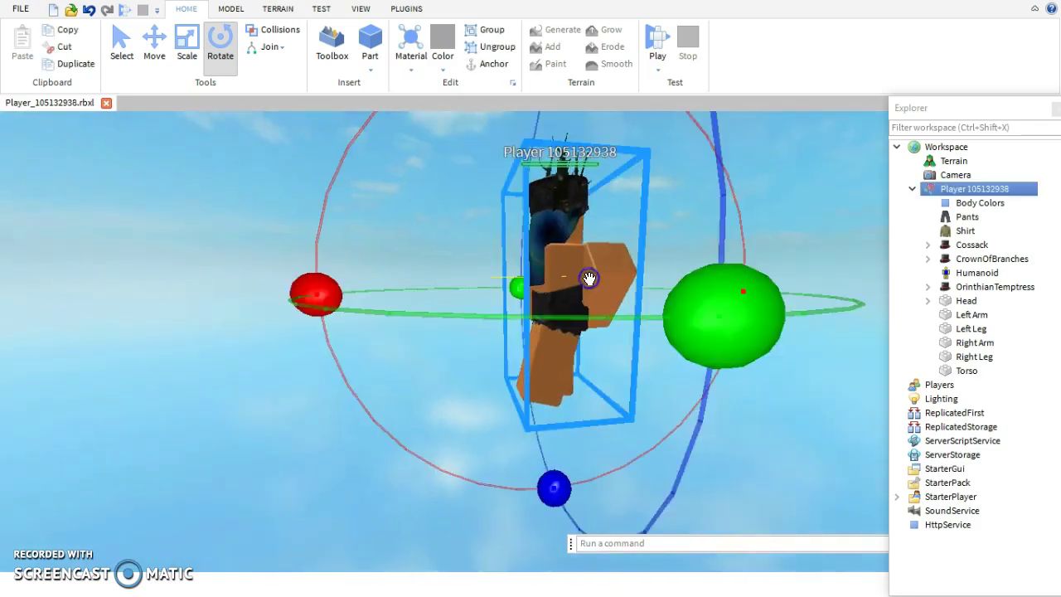
pyautogui.moveTo(270, 320); pyautogui.dragTo(454, 313, button='right')
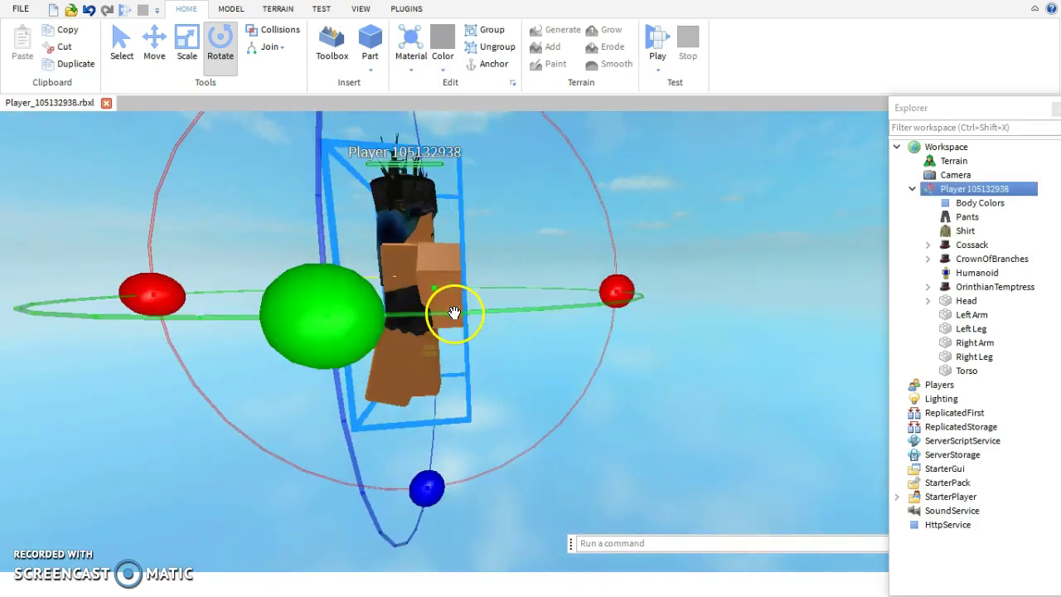
pyautogui.click(152, 43)
pyautogui.moveTo(257, 300); pyautogui.dragTo(246, 298)
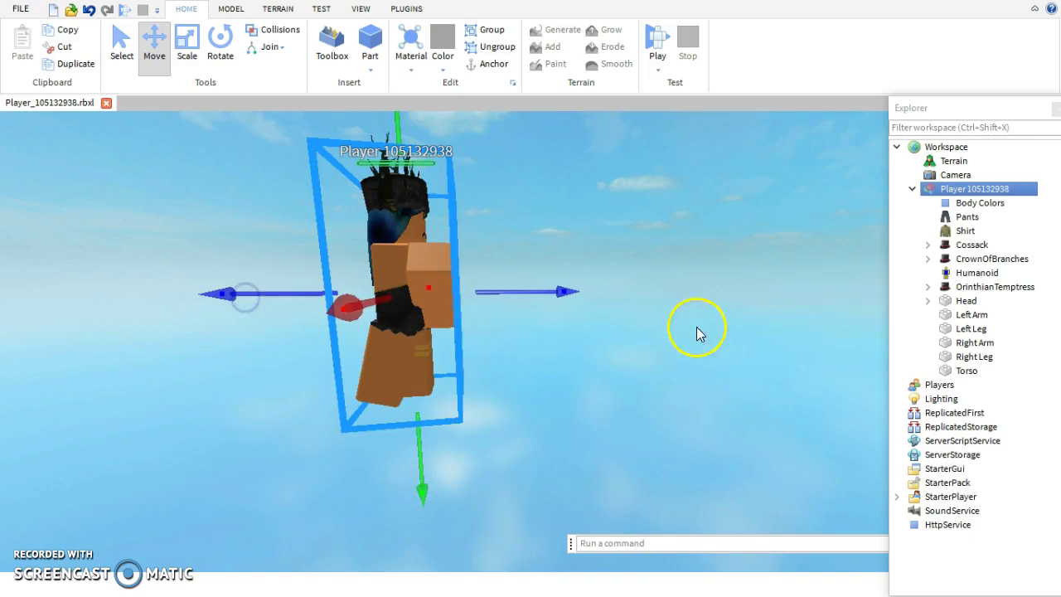
pyautogui.click(972, 343)
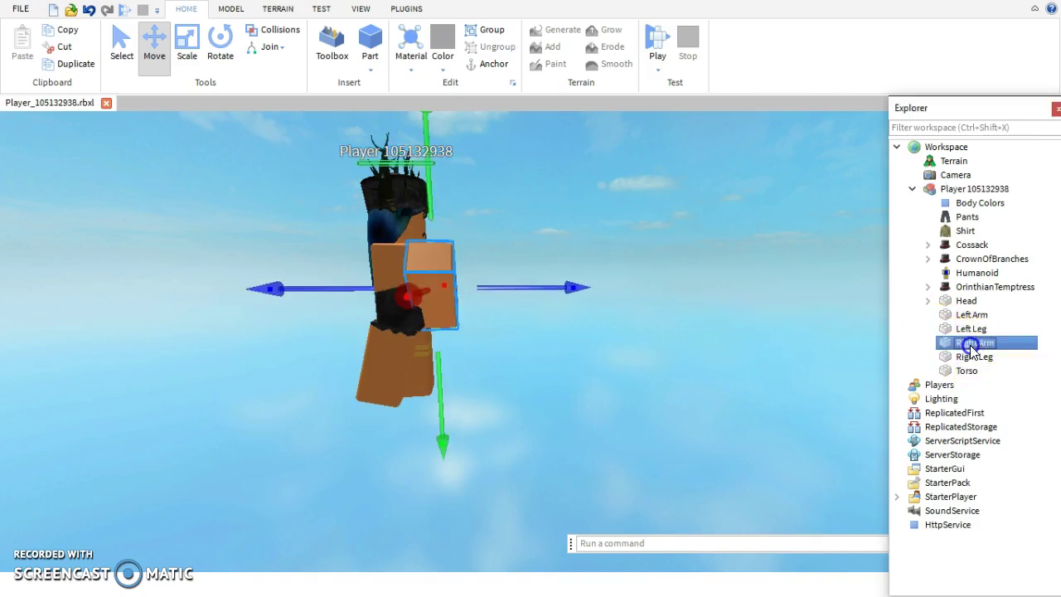
pyautogui.moveTo(277, 303); pyautogui.dragTo(240, 299)
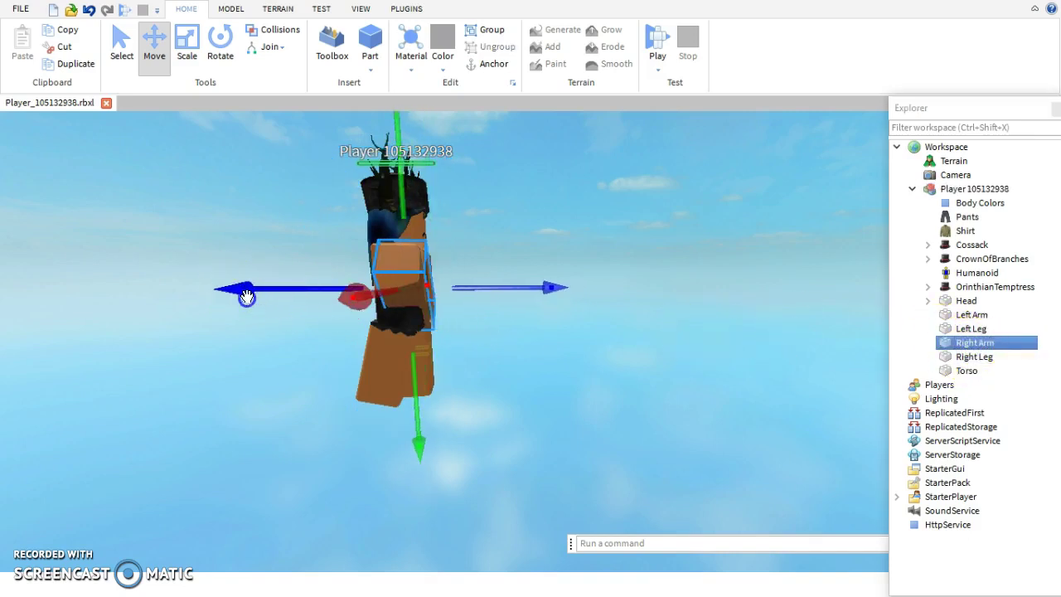
pyautogui.moveTo(771, 308); pyautogui.dragTo(741, 307, button='right')
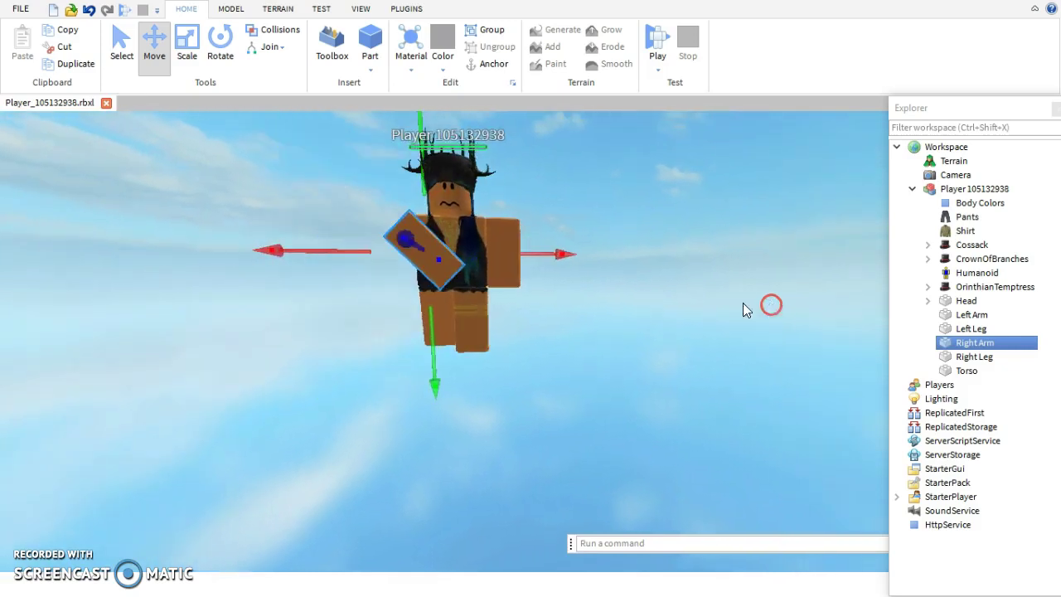
# - Tilt the Right Arm diagonally across the chest with the Rotate tool
pyautogui.click(454, 264)
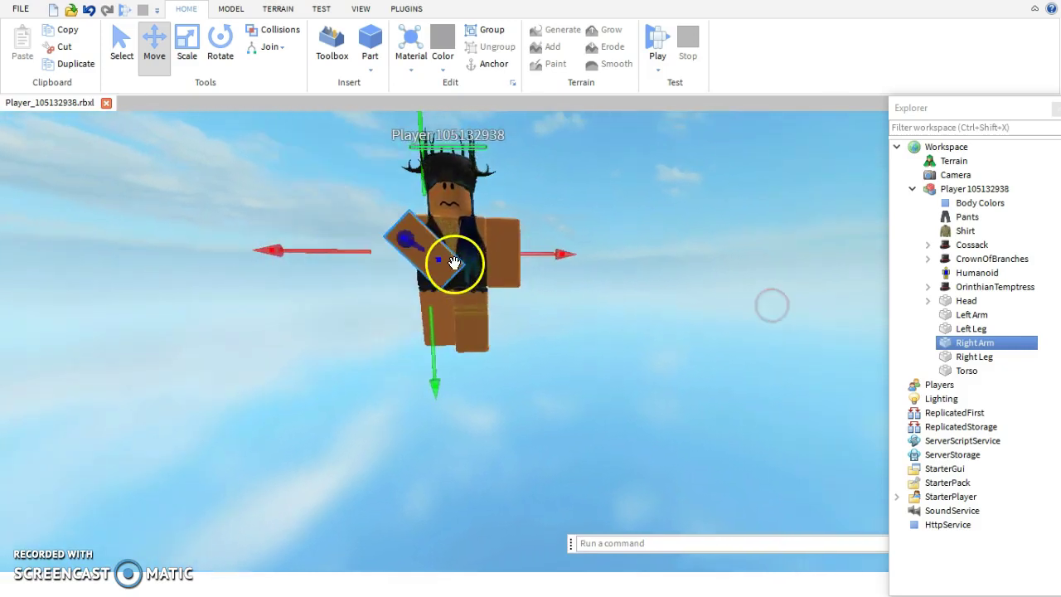
pyautogui.click(220, 48)
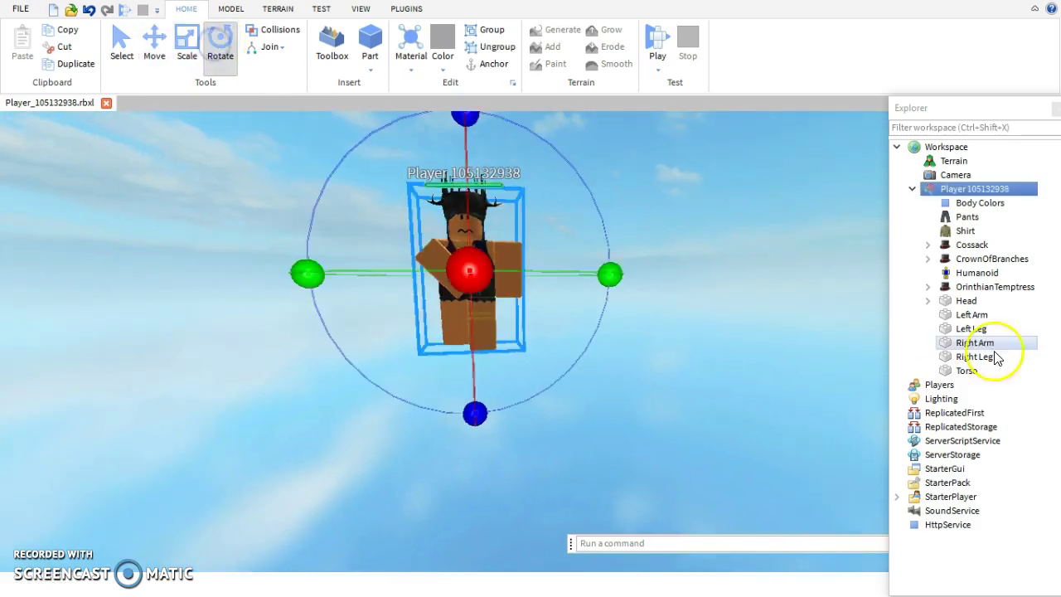
pyautogui.click(964, 344)
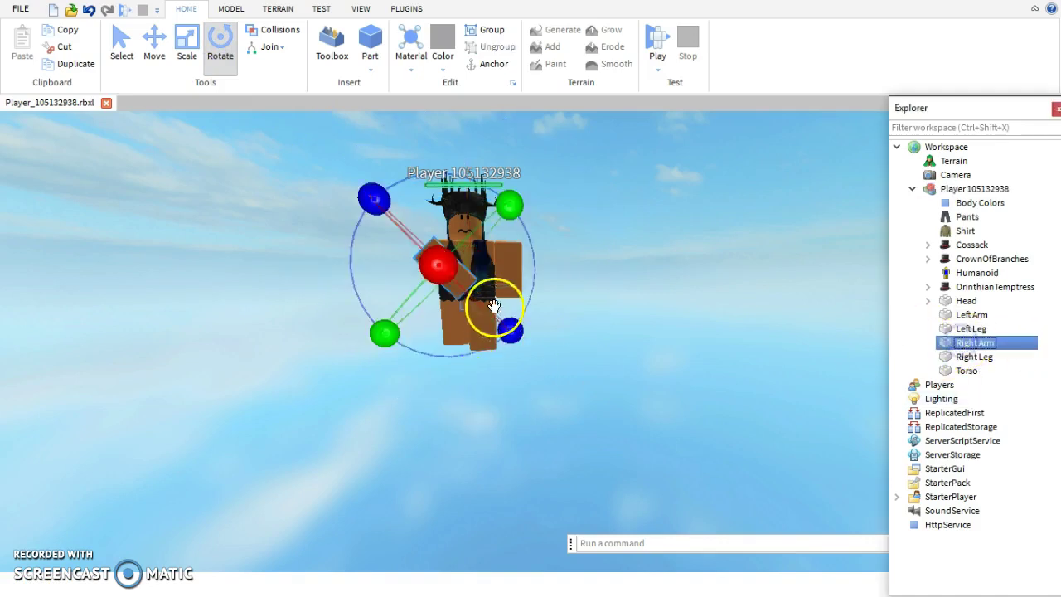
pyautogui.moveTo(374, 200); pyautogui.dragTo(395, 262)
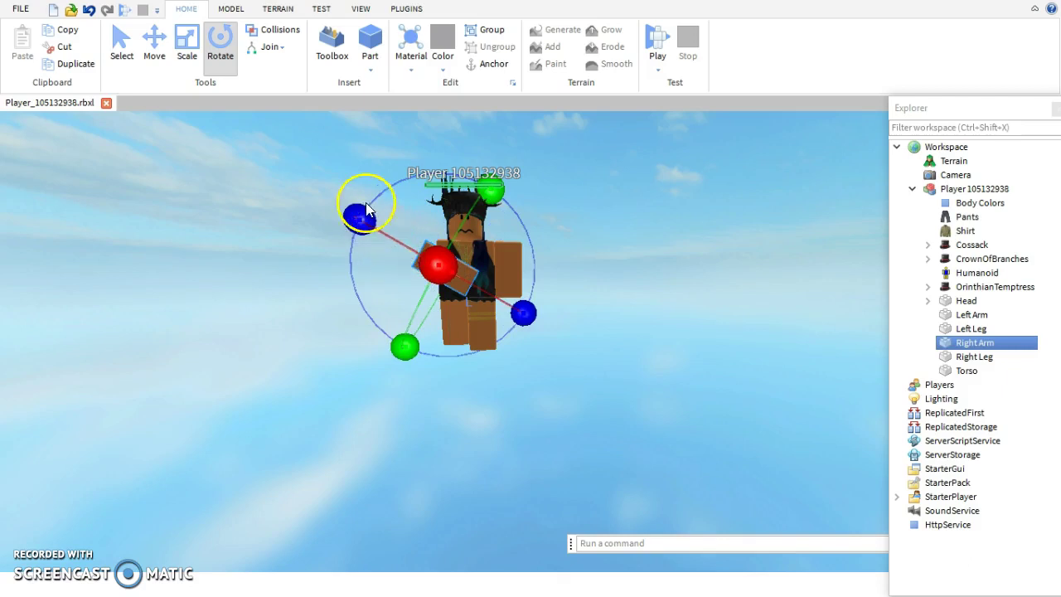
pyautogui.moveTo(367, 210)
pyautogui.mouseDown()
pyautogui.moveTo(357, 218)
pyautogui.moveTo(374, 199)
pyautogui.mouseUp()
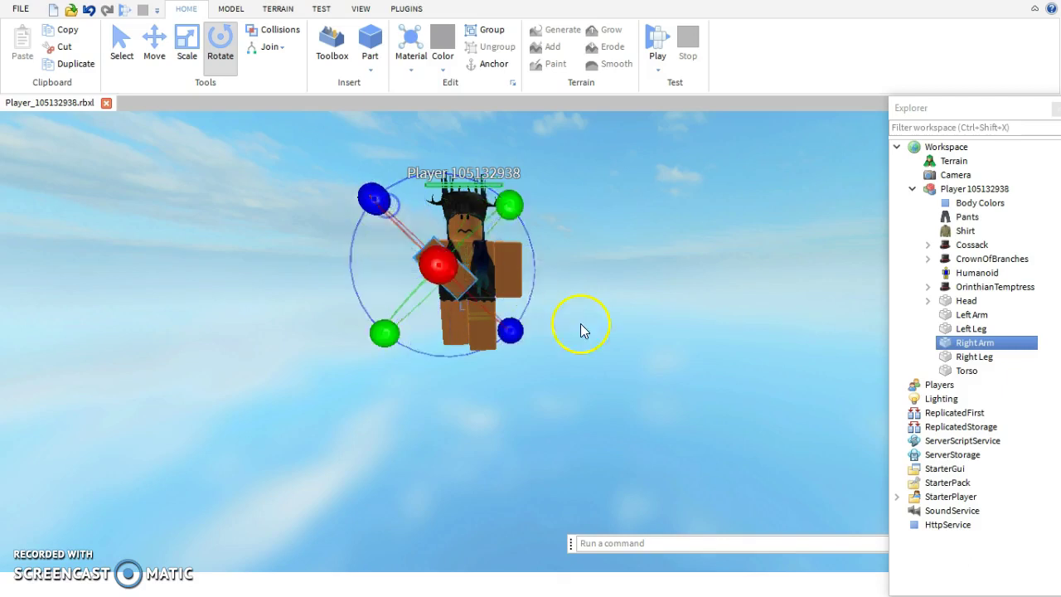
# - Rotate the Left Arm across the chest and move it in toward the body
pyautogui.click(982, 318)
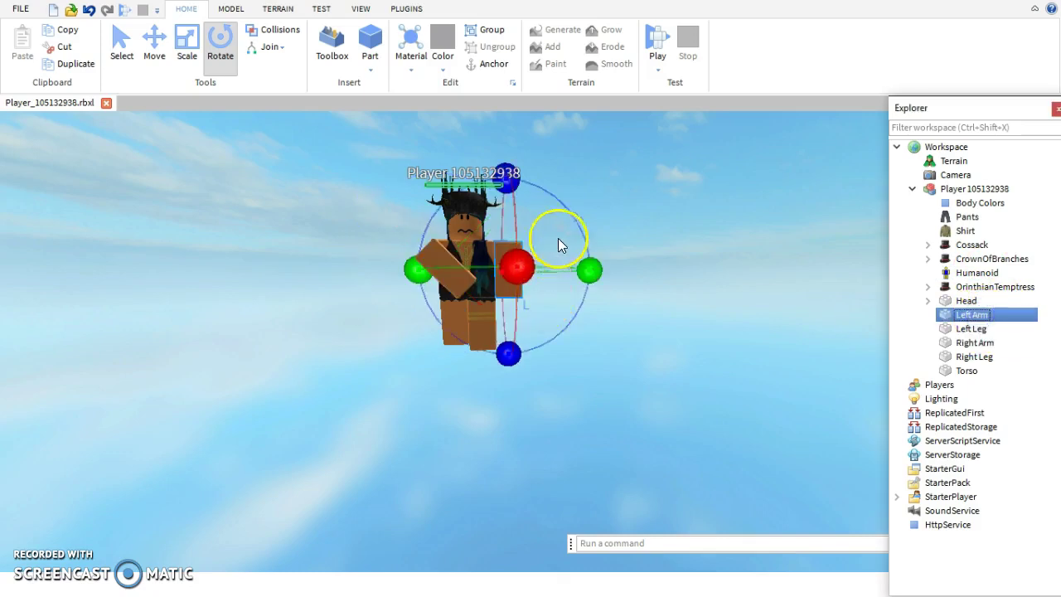
pyautogui.moveTo(505, 172); pyautogui.dragTo(568, 207)
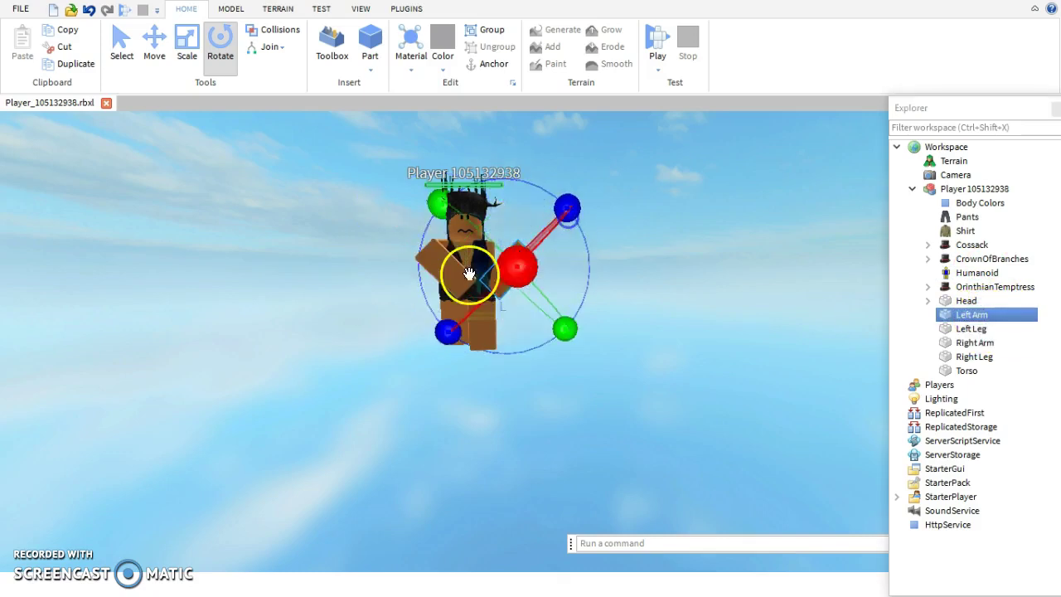
pyautogui.click(167, 52)
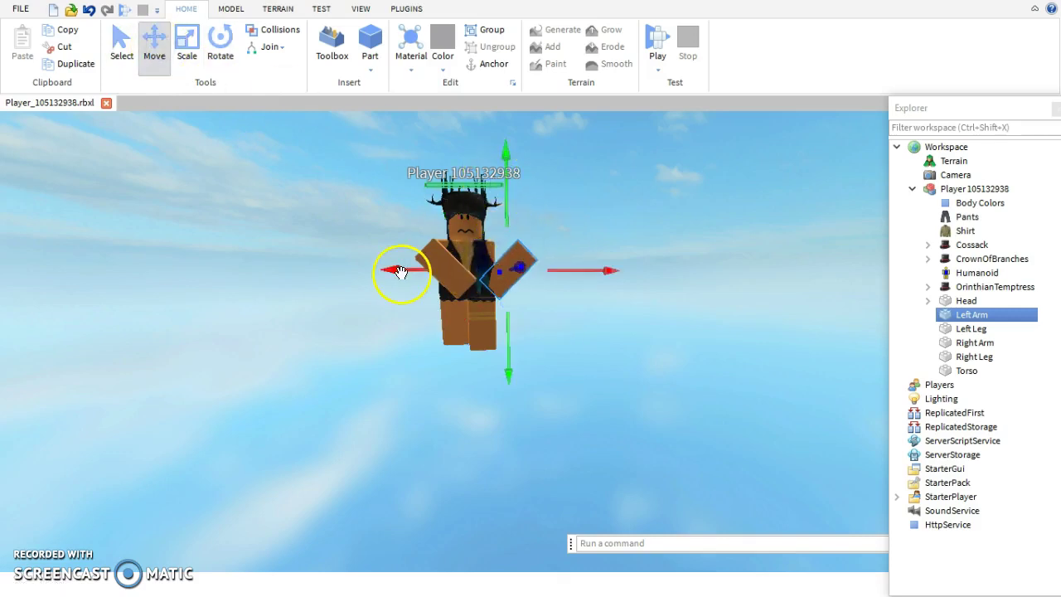
pyautogui.moveTo(400, 271); pyautogui.dragTo(376, 278)
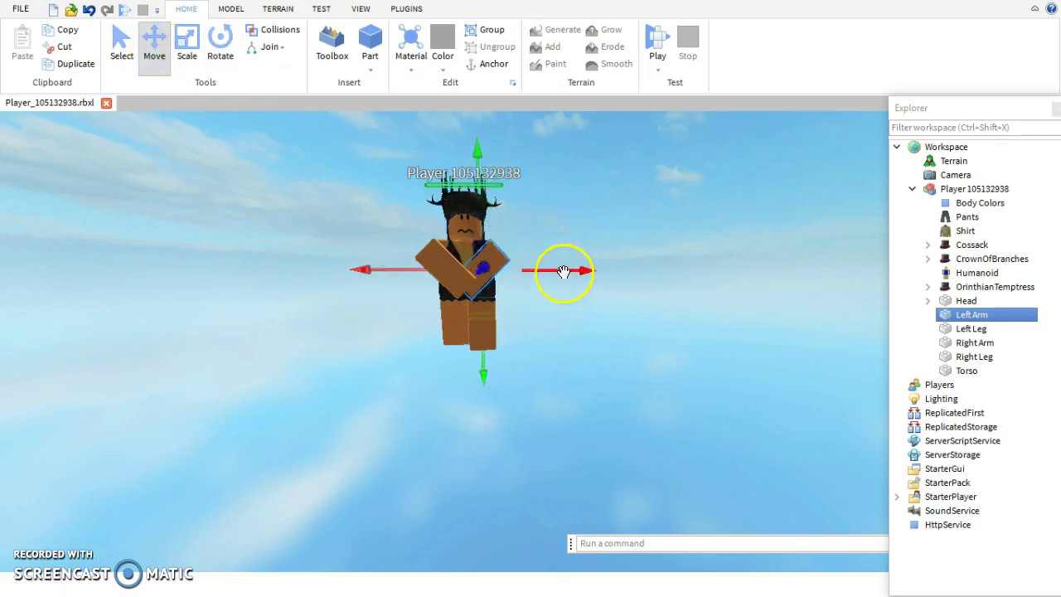
# - Nudge the whole character slightly left and orbit to check the crossed arms
pyautogui.click(497, 263)
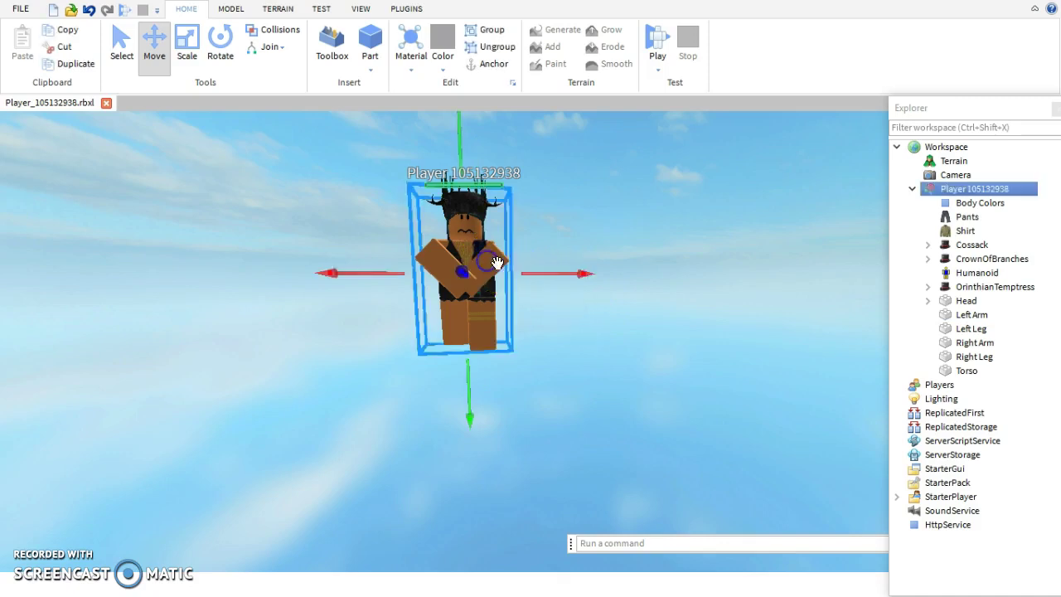
pyautogui.moveTo(513, 285); pyautogui.dragTo(555, 279)
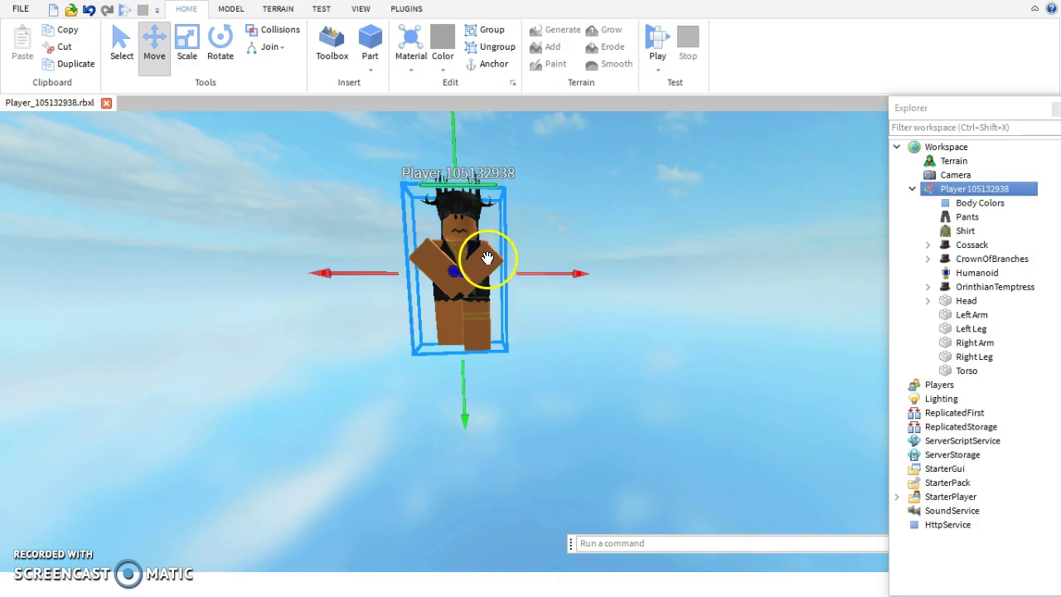
pyautogui.click(647, 345)
pyautogui.moveTo(639, 329); pyautogui.dragTo(692, 341, button='right')
pyautogui.scroll(3, 642, 329)
pyautogui.scroll(-4, 641, 329)
# - Export the selected Player character as Model(3).obj to the Desktop
pyautogui.click(986, 190)
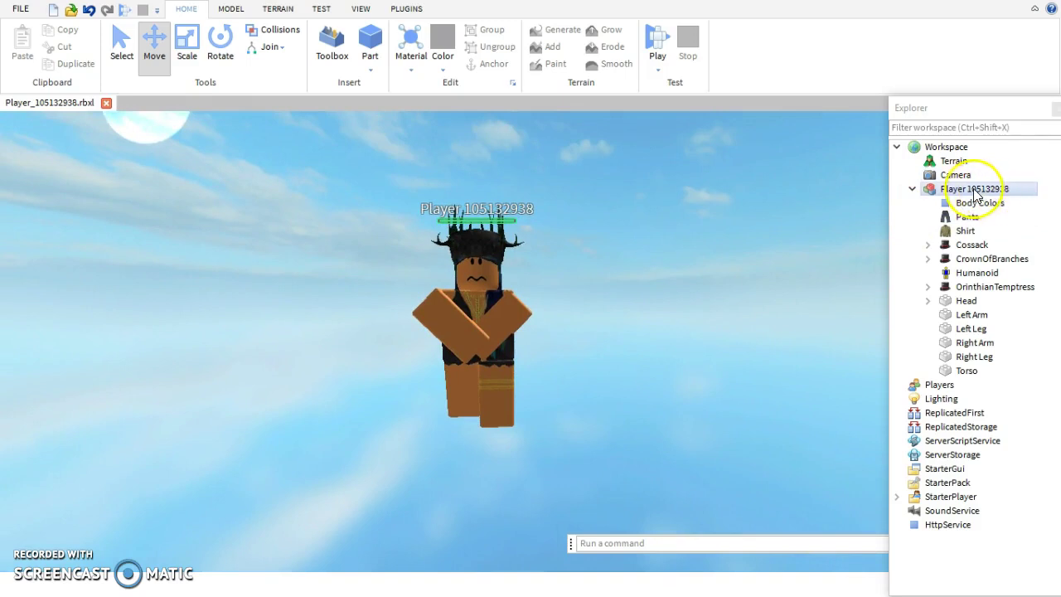
pyautogui.click(914, 190)
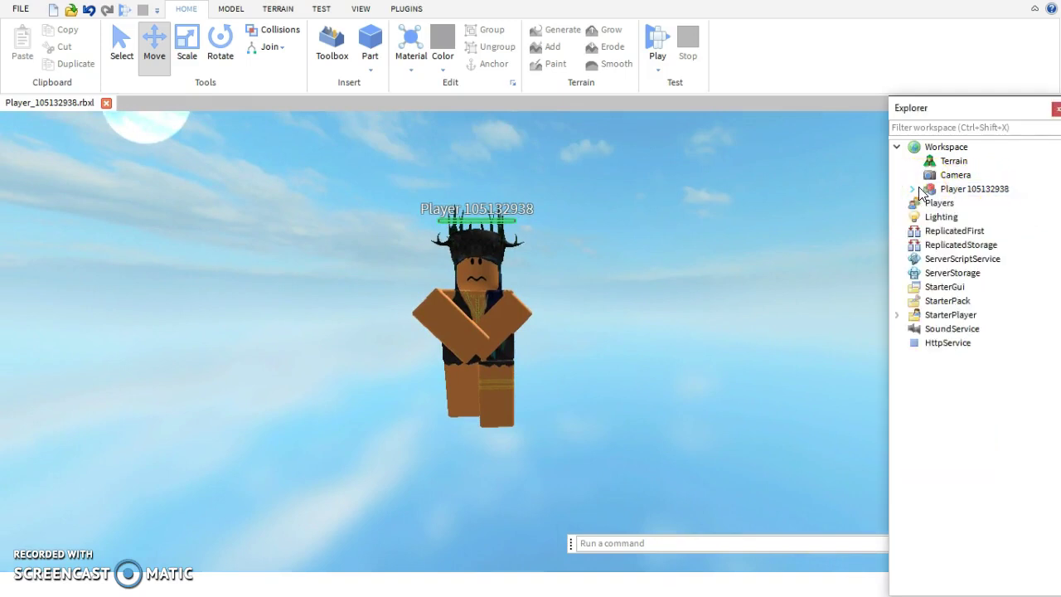
pyautogui.click(932, 190)
pyautogui.rightClick(953, 192)
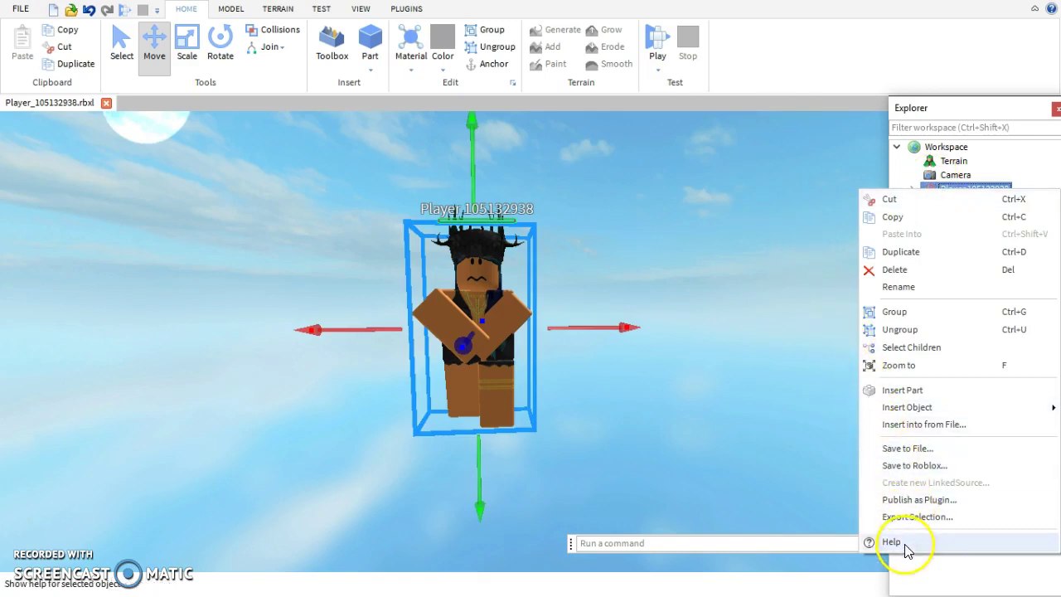
pyautogui.click(905, 516)
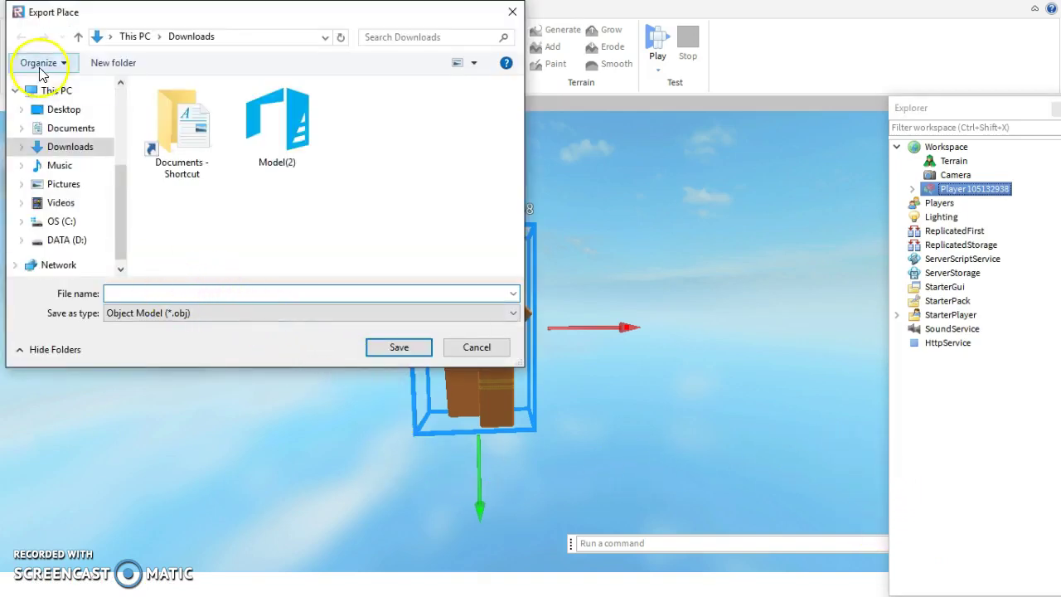
pyautogui.click(78, 108)
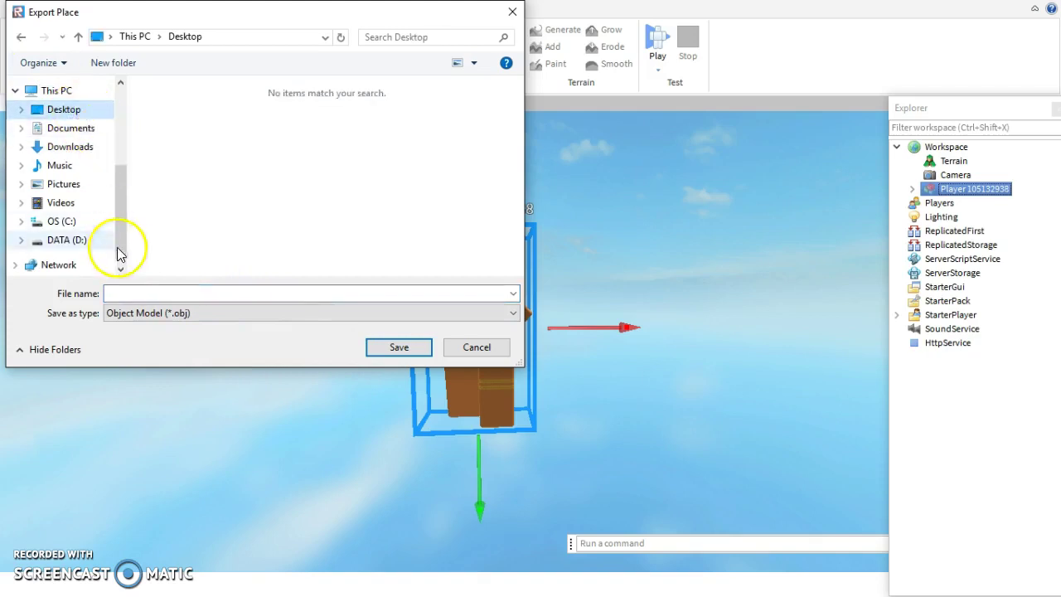
pyautogui.click(123, 292)
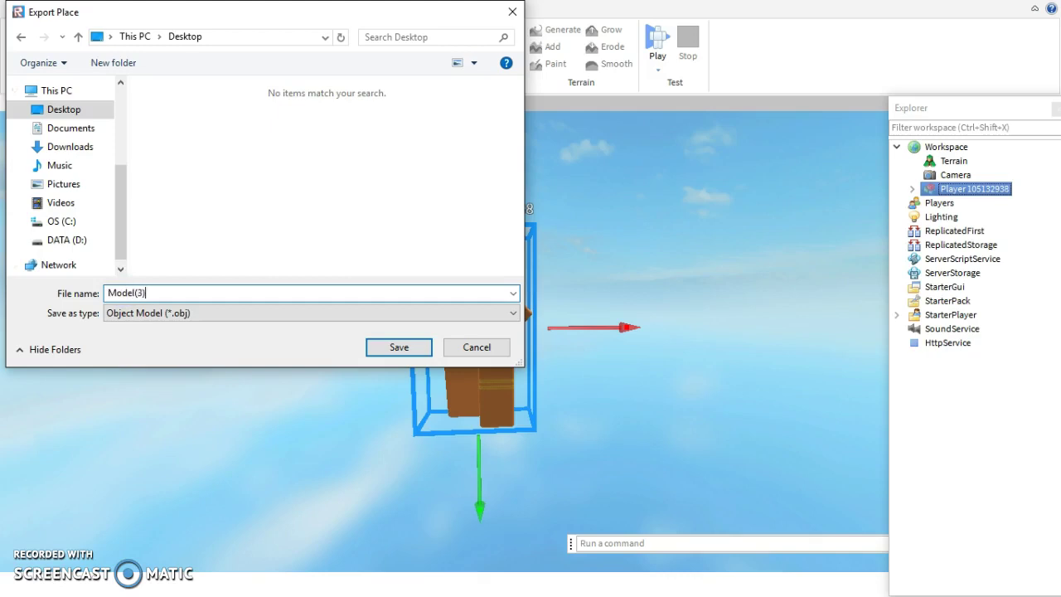
pyautogui.click(396, 347)
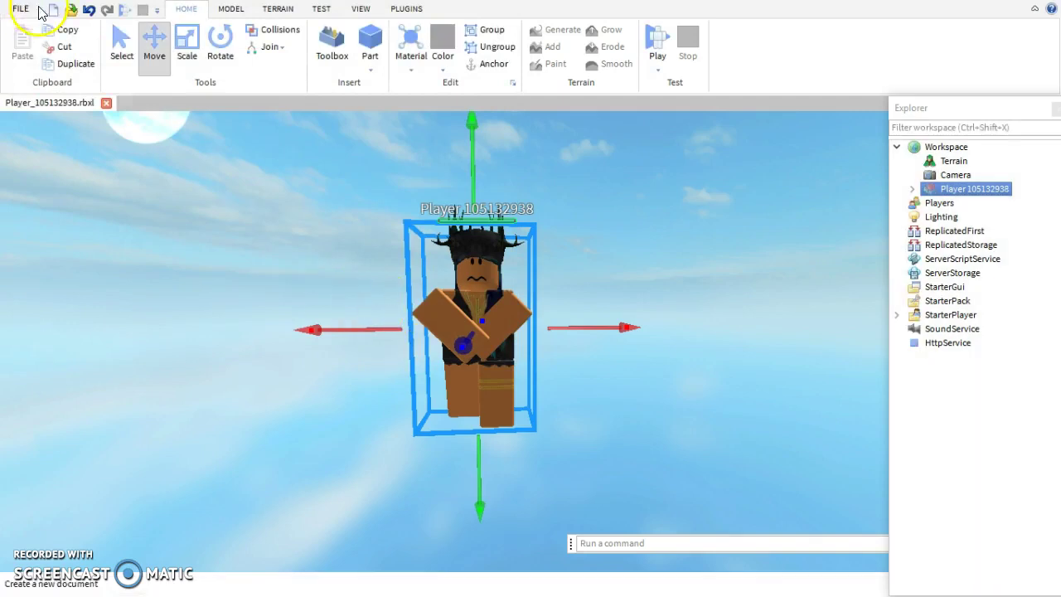
# - Exit Roblox Studio, saving changes to the place
pyautogui.click(23, 12)
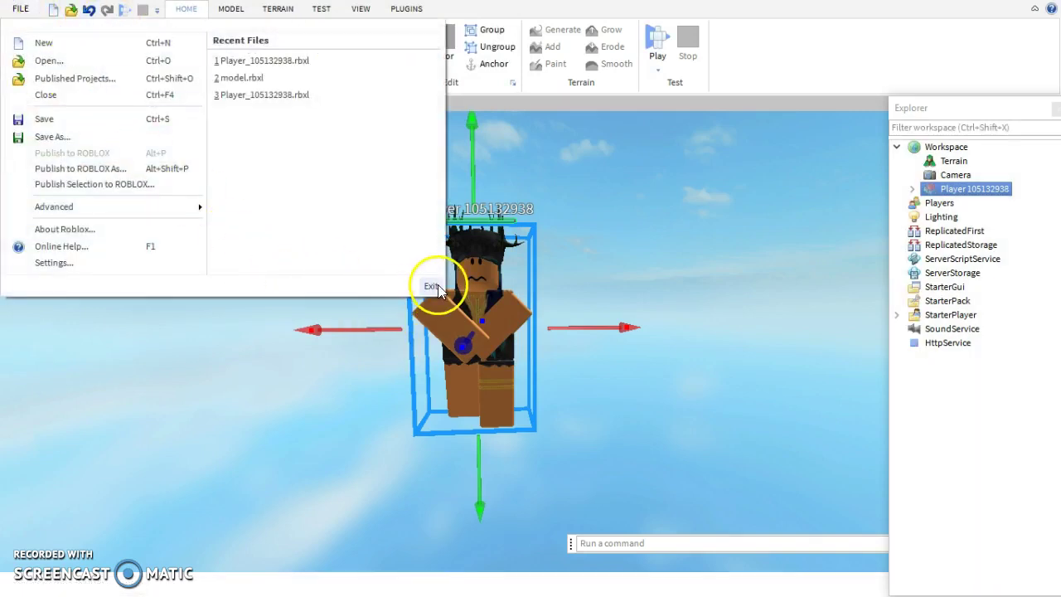
pyautogui.click(432, 285)
pyautogui.click(467, 317)
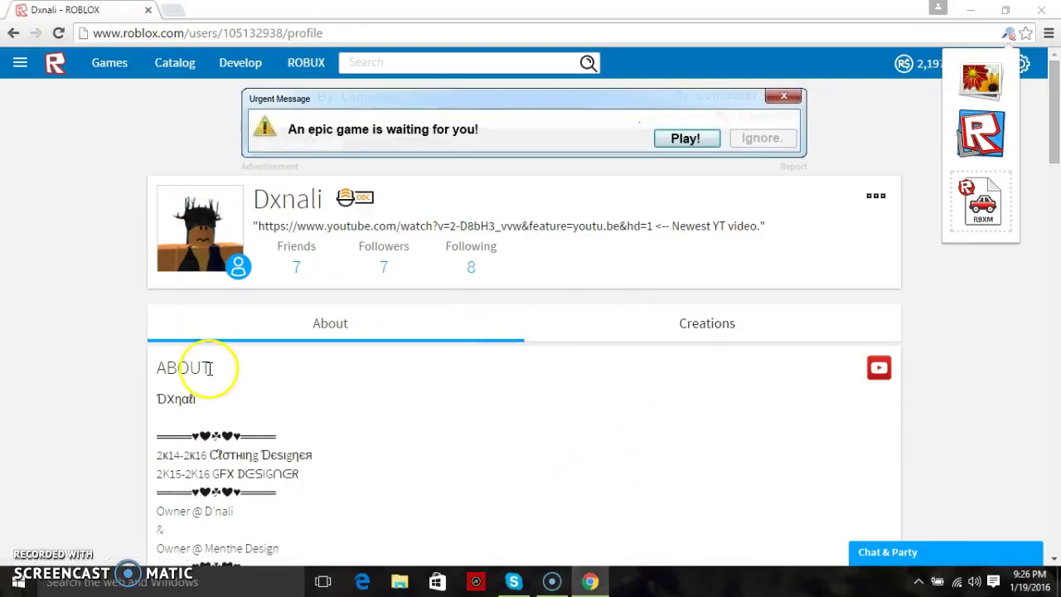
# - Search Windows for 'blender' and launch the Blender desktop app
pyautogui.click(217, 576)
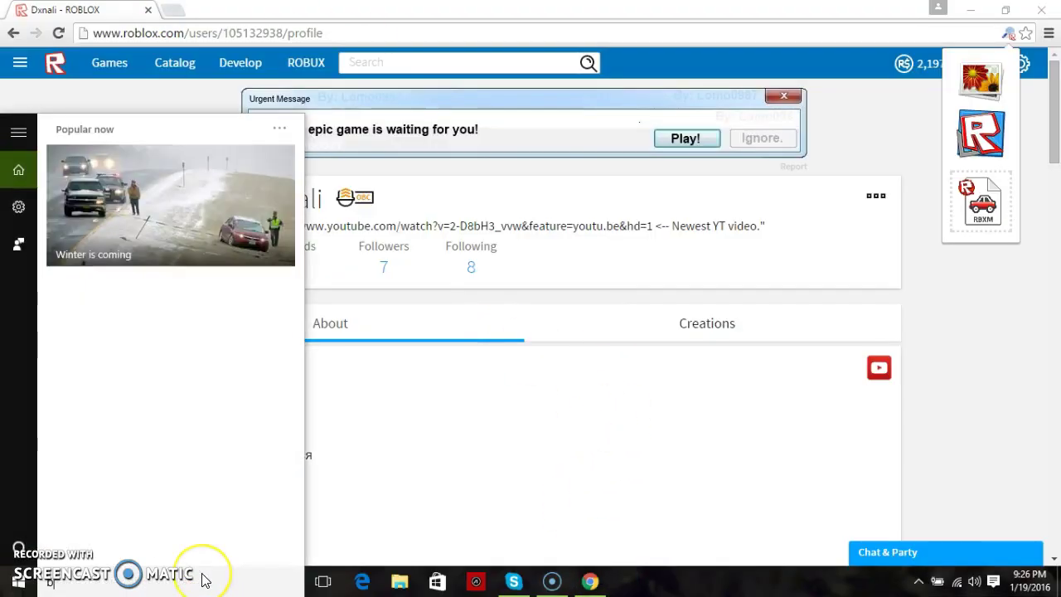
pyautogui.write('blender')
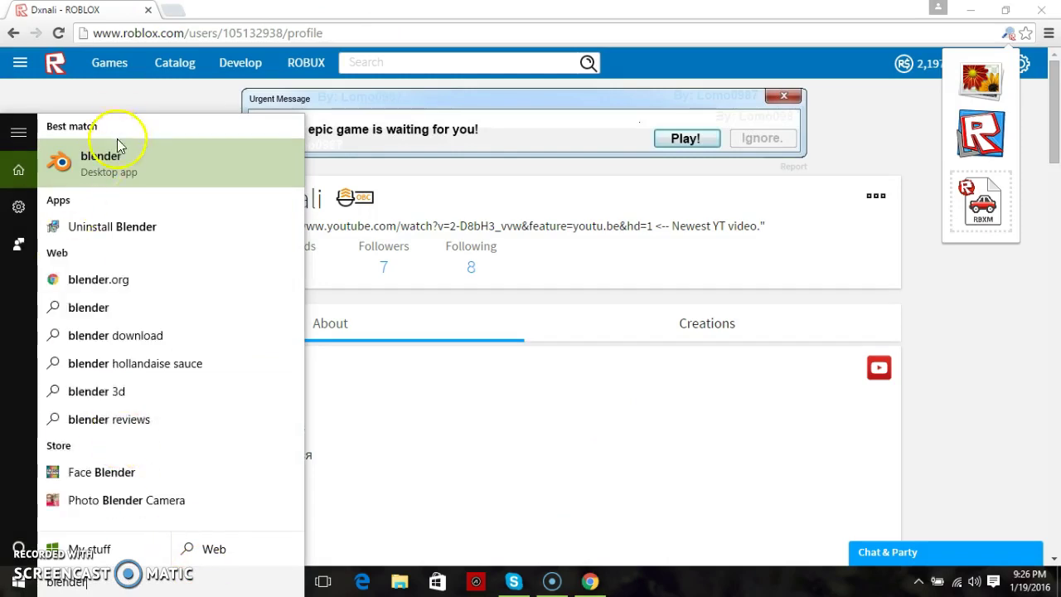
pyautogui.click(109, 158)
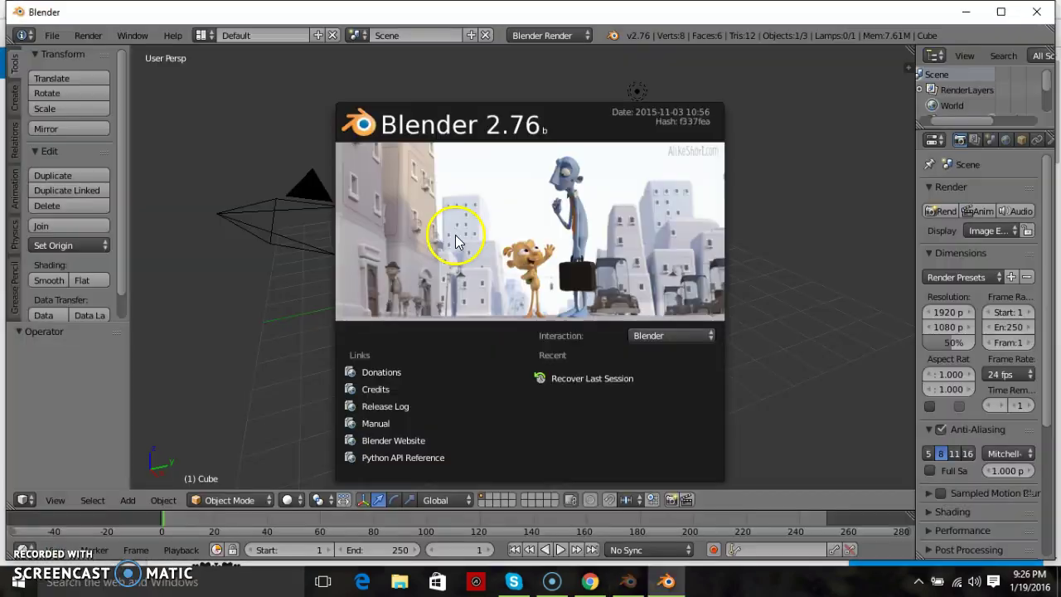
pyautogui.click(793, 124)
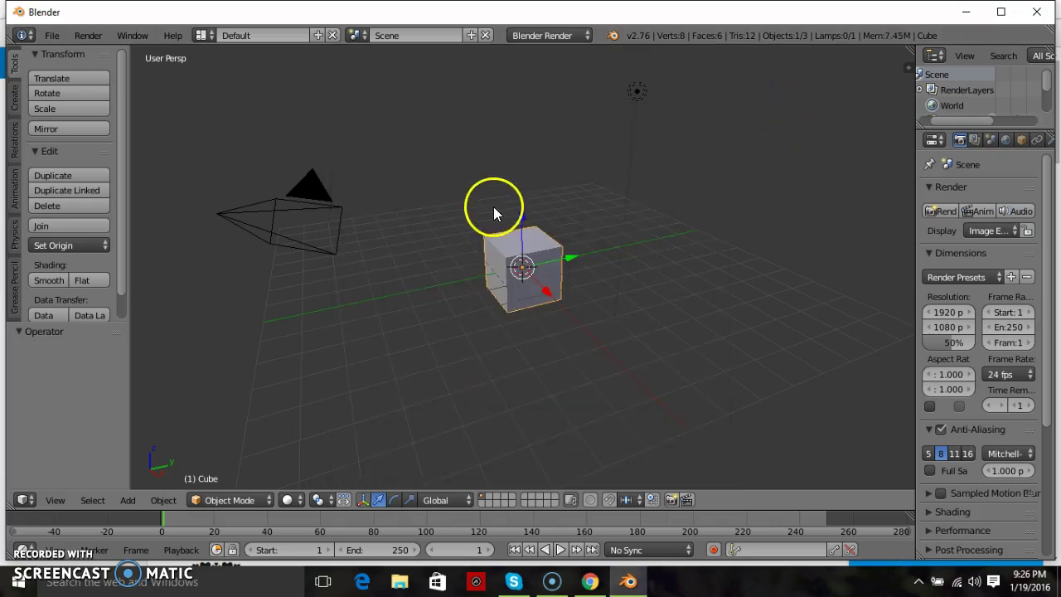
pyautogui.press('x')
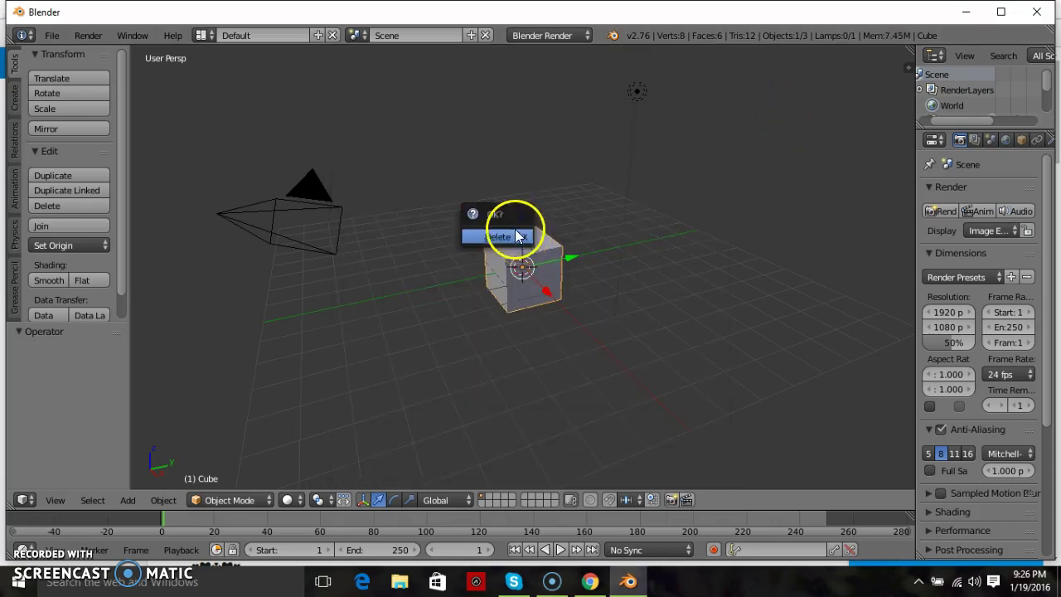
pyautogui.click(513, 230)
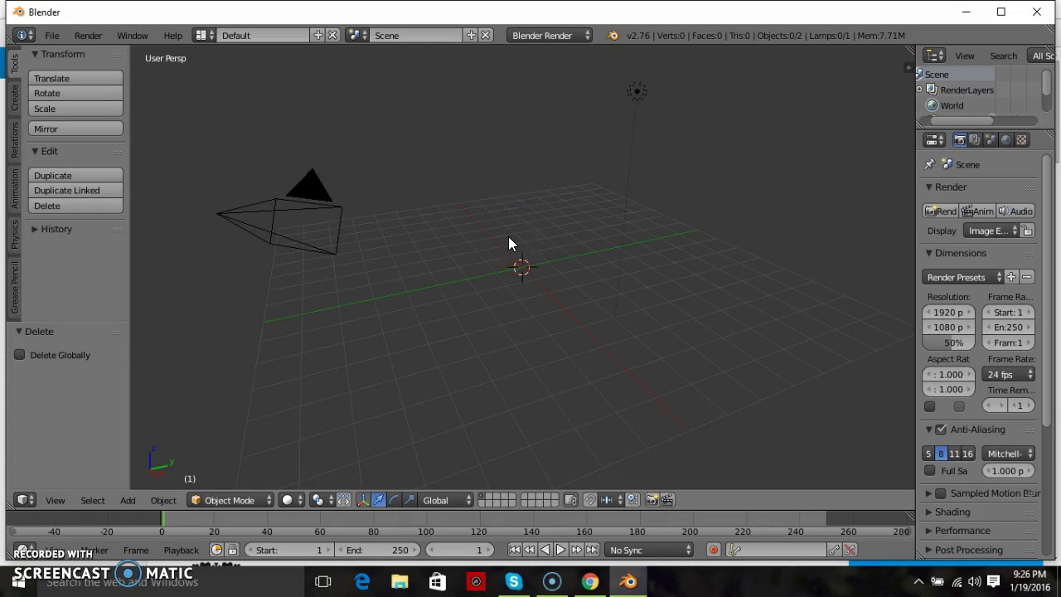
pyautogui.moveTo(509, 238); pyautogui.dragTo(508, 239, button='middle')
pyautogui.press('KP_4')
pyautogui.press('KP_4')
pyautogui.press('KP_4')
pyautogui.press('KP_4')
pyautogui.press('KP_4')
pyautogui.press('KP_4')
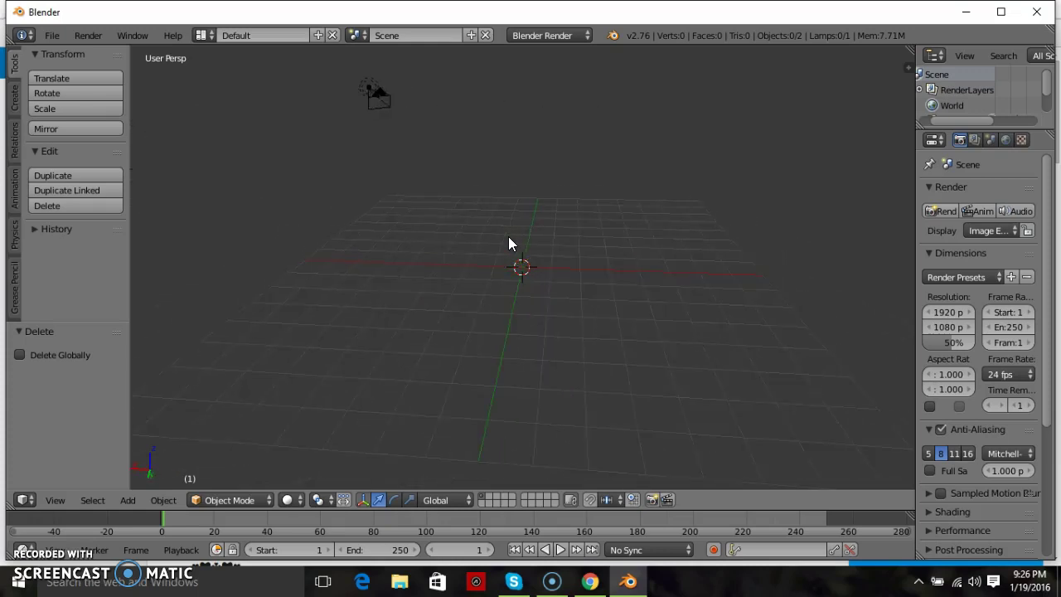
pyautogui.press('KP_4')
pyautogui.press('KP_4')
pyautogui.press('KP_4')
pyautogui.press('KP_4')
pyautogui.press('KP_4')
pyautogui.press('KP_4')
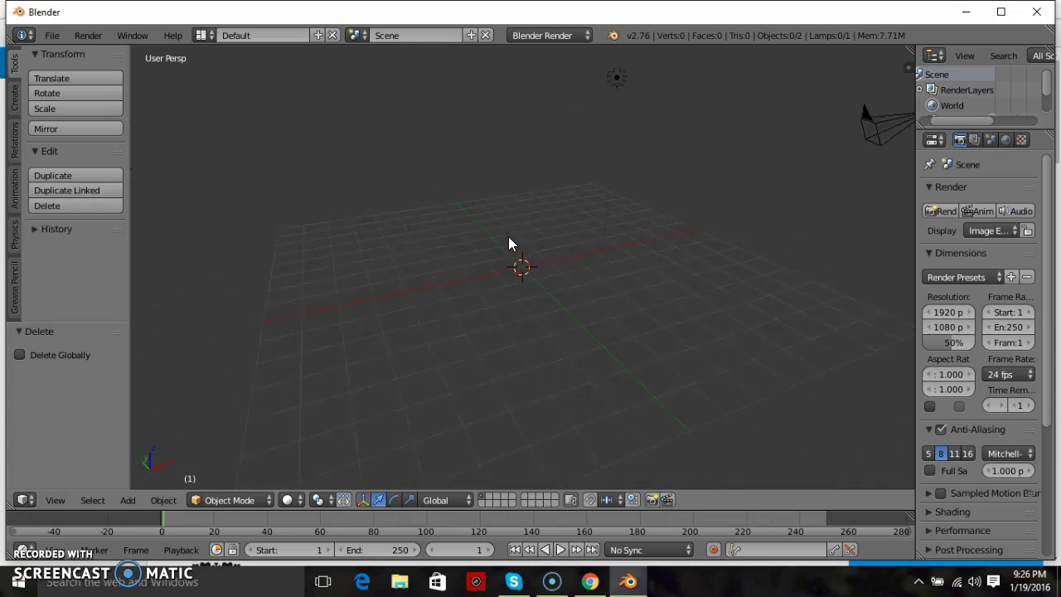
pyautogui.press('KP_4')
pyautogui.press('KP_4')
pyautogui.press('KP_4')
pyautogui.press('KP_4')
pyautogui.press('KP_4')
pyautogui.press('KP_4')
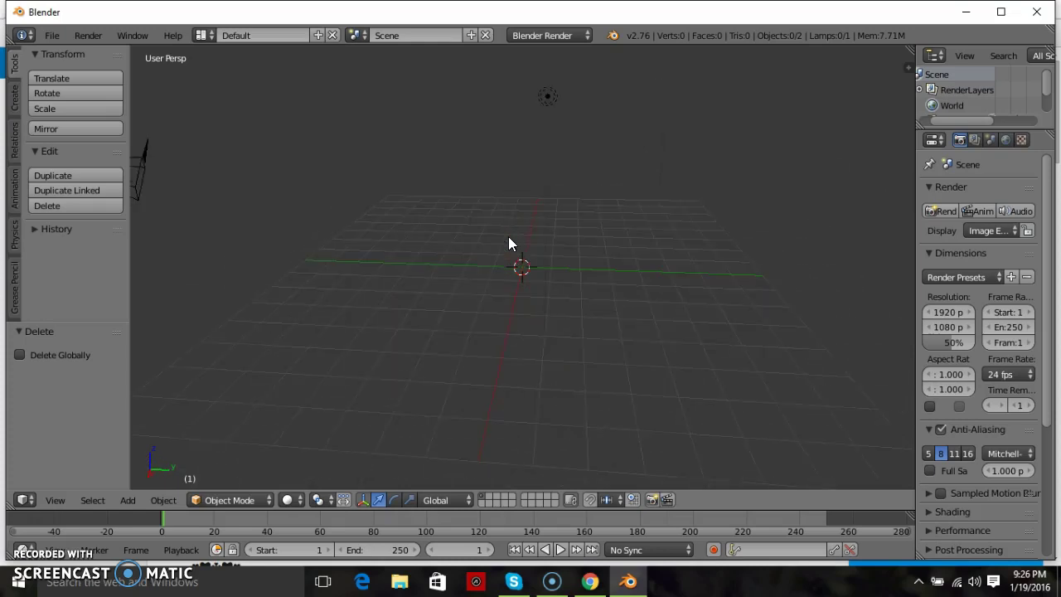
pyautogui.press('KP_4')
pyautogui.press('KP_4')
pyautogui.press('KP_4')
pyautogui.press('KP_4')
pyautogui.press('KP_4')
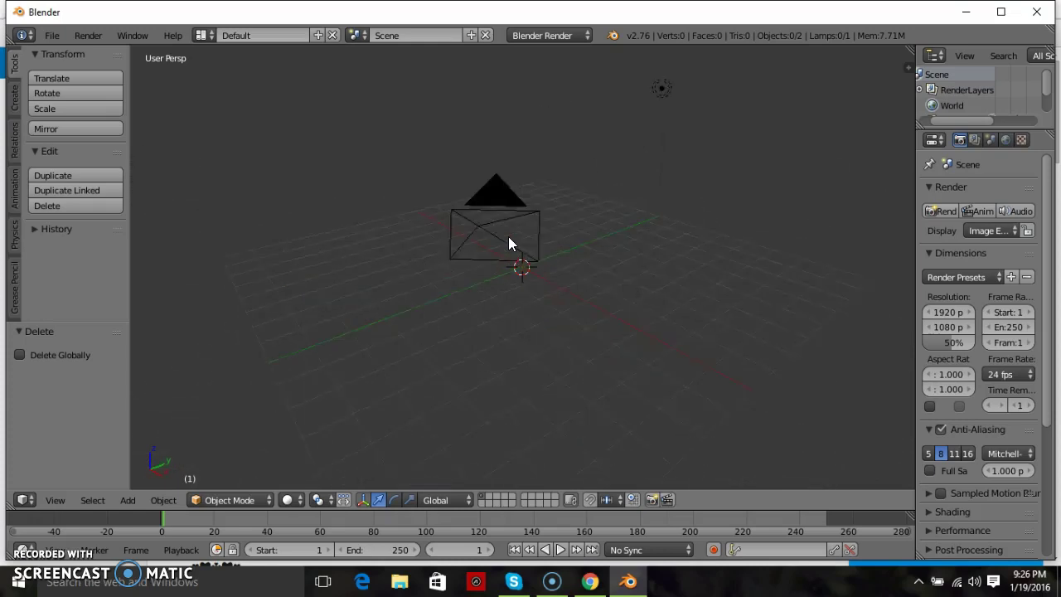
pyautogui.press('KP_4')
pyautogui.press('KP_4')
pyautogui.press('KP_4')
pyautogui.press('KP_4')
pyautogui.press('KP_4')
pyautogui.press('KP_4')
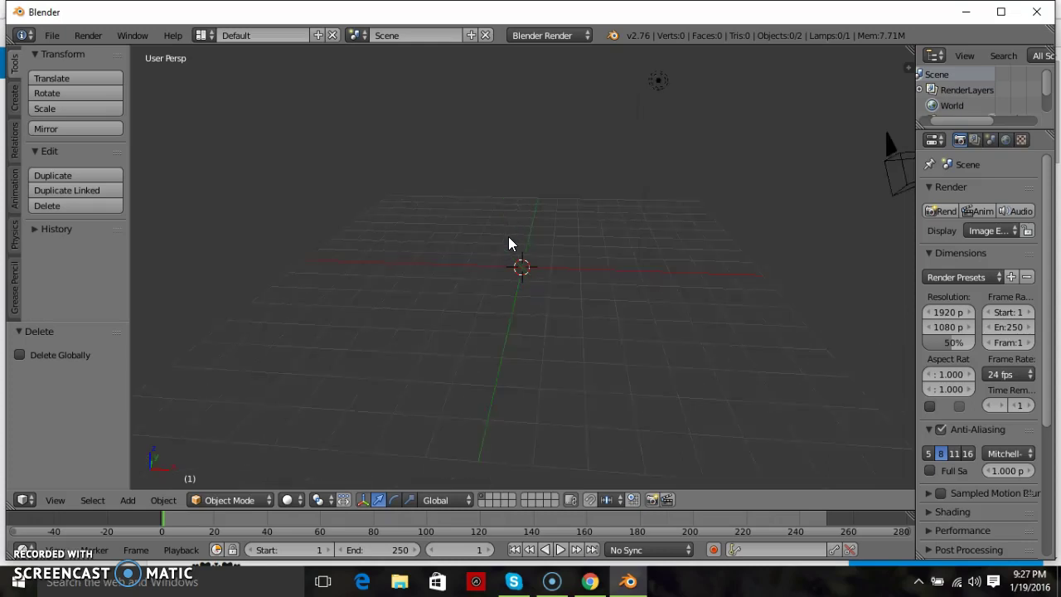
pyautogui.press('KP_4')
pyautogui.press('KP_4')
pyautogui.press('KP_4')
pyautogui.press('KP_4')
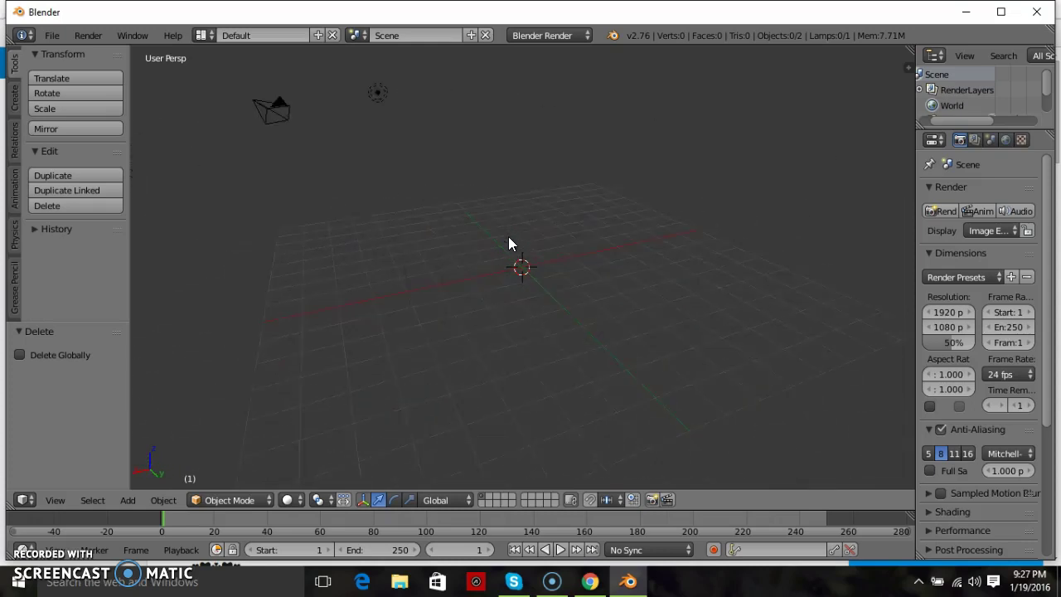
pyautogui.press('KP_8')
pyautogui.press('KP_2')
pyautogui.press('KP_2')
pyautogui.press('KP_2')
pyautogui.press('KP_2')
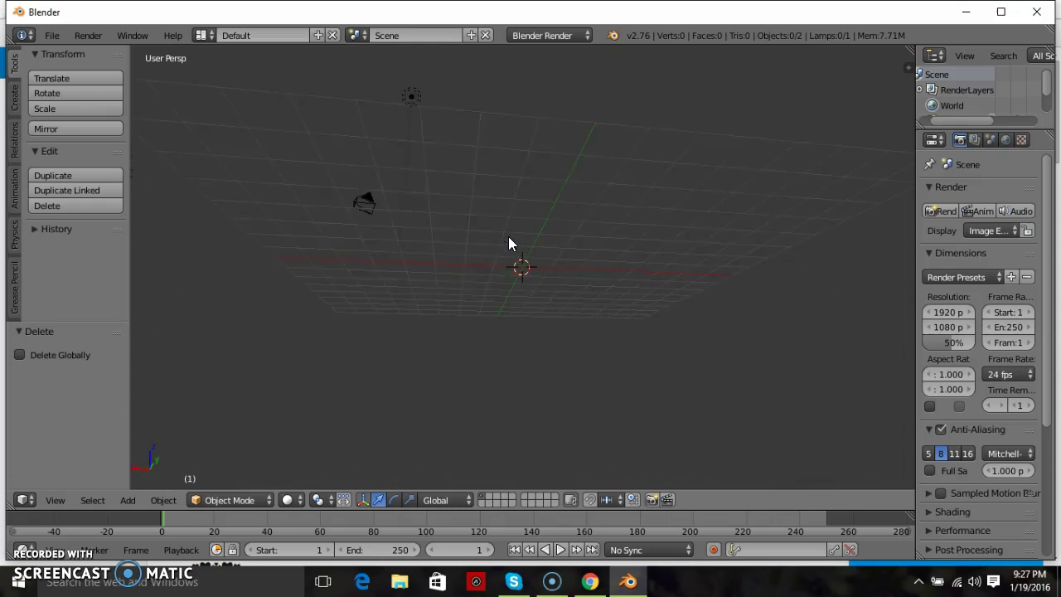
pyautogui.press('KP_0')
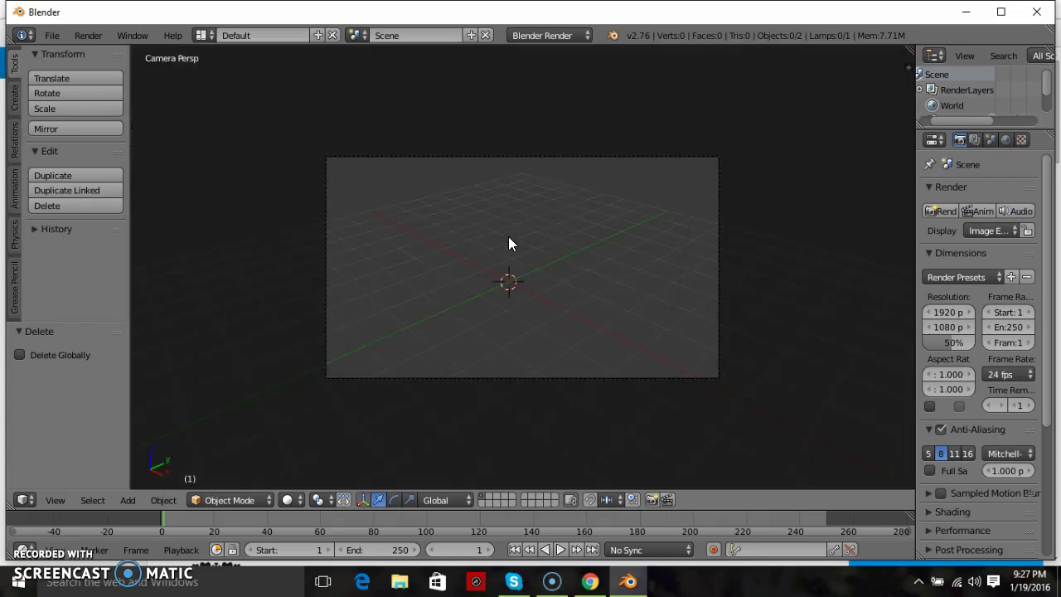
pyautogui.press('KP_2')
pyautogui.press('KP_2')
pyautogui.press('KP_2')
pyautogui.press('KP_2')
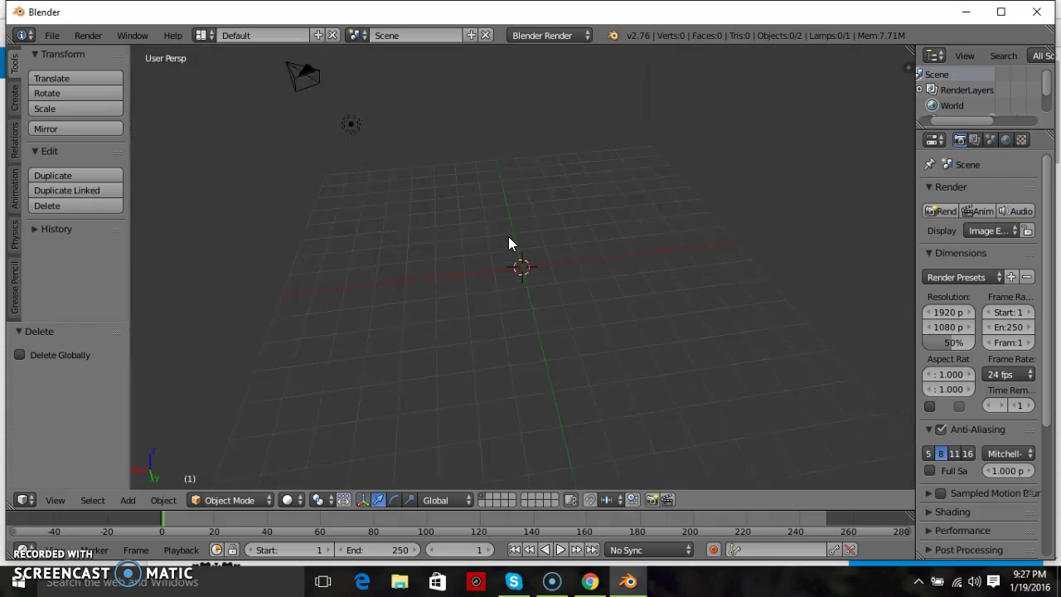
pyautogui.press('KP_5')
pyautogui.press('KP_5')
pyautogui.press('KP_5')
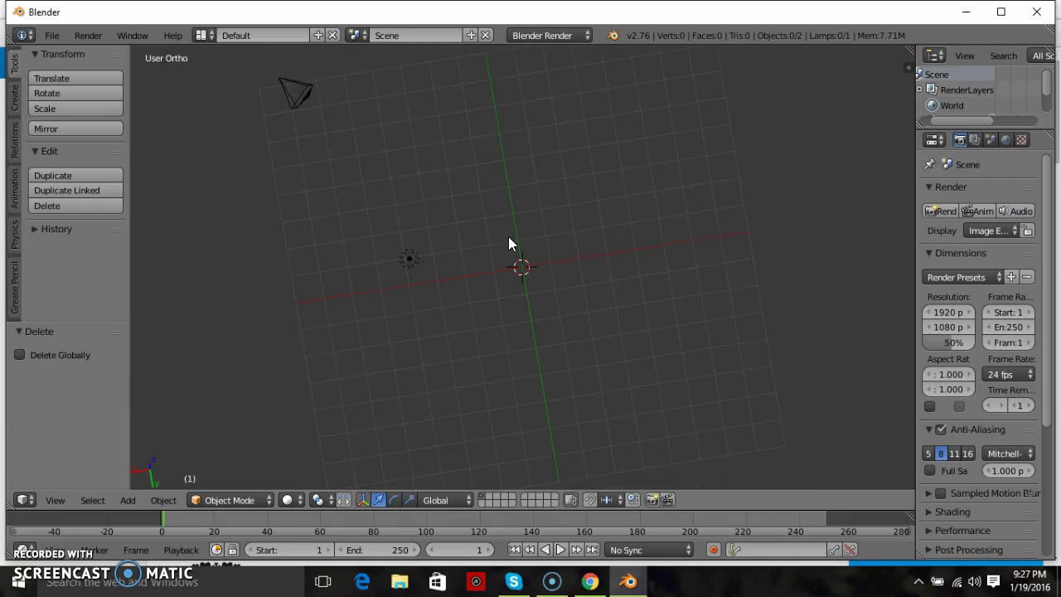
pyautogui.press('KP_8')
pyautogui.press('KP_8')
pyautogui.press('KP_8')
pyautogui.press('KP_8')
pyautogui.press('KP_8')
pyautogui.press('KP_8')
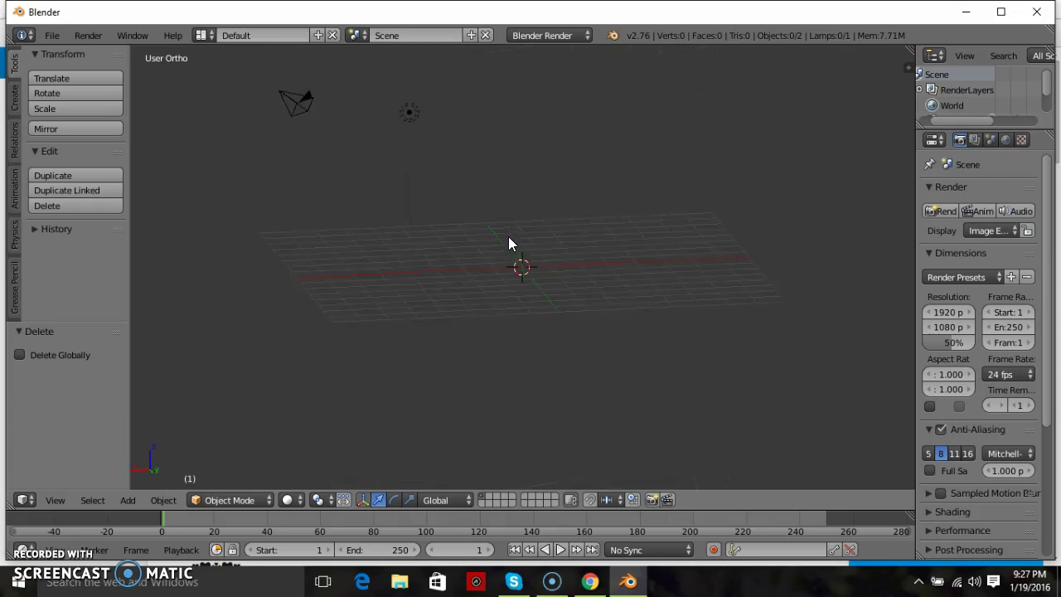
pyautogui.press('KP_2')
pyautogui.press('KP_2')
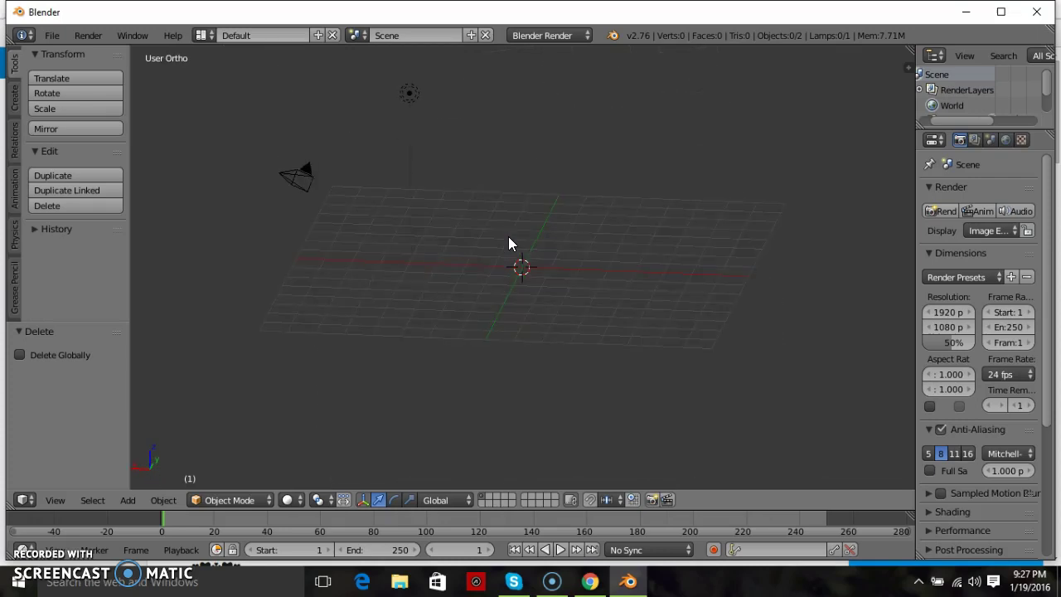
pyautogui.press('KP_2')
pyautogui.press('KP_2')
pyautogui.press('KP_8')
pyautogui.press('KP_8')
pyautogui.press('KP_8')
pyautogui.press('KP_8')
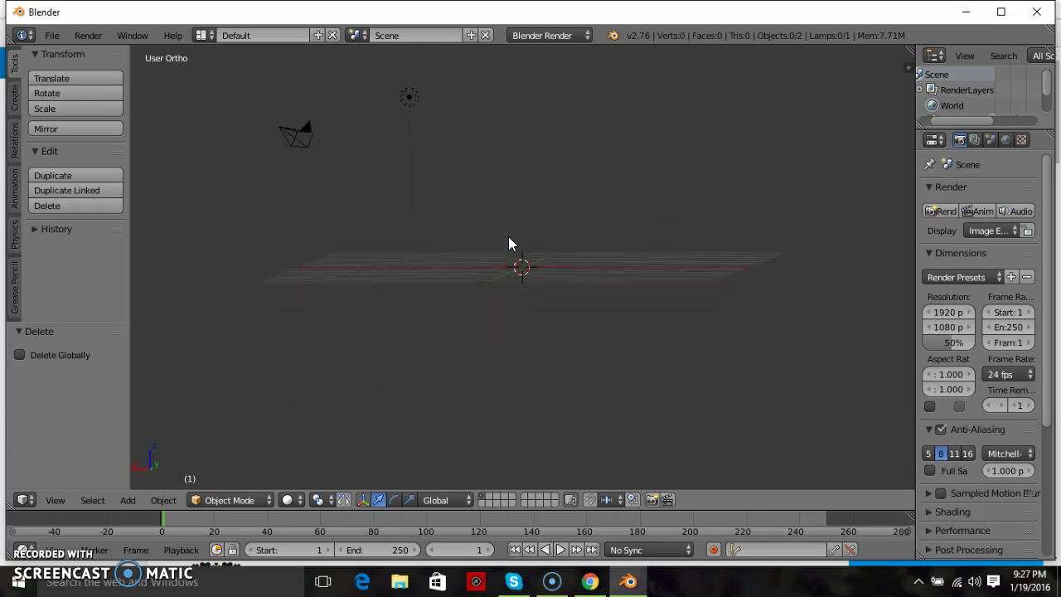
pyautogui.press('KP_2')
pyautogui.press('KP_5')
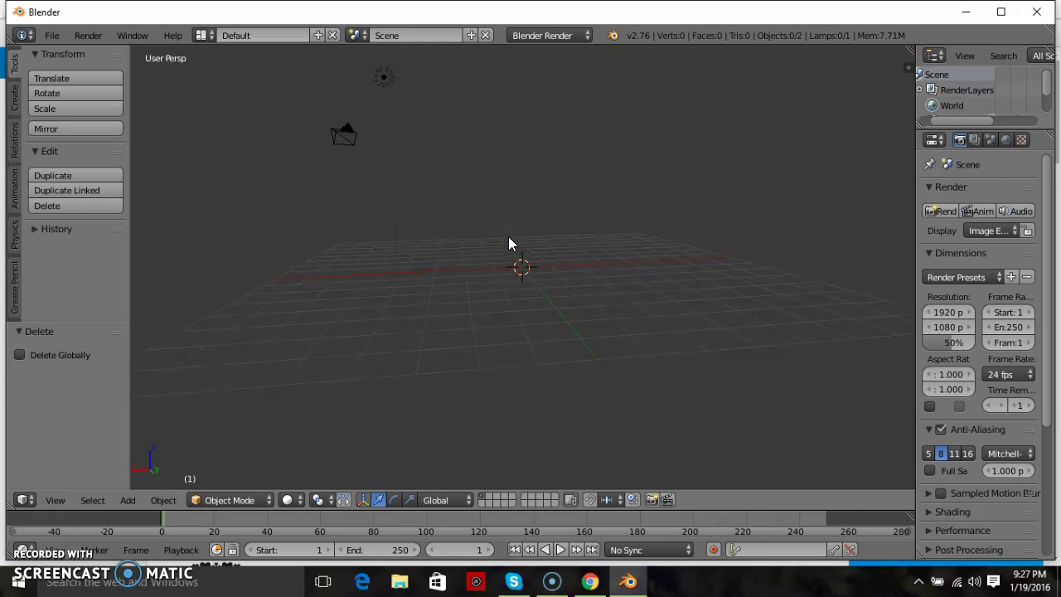
pyautogui.press('KP_2')
pyautogui.press('KP_2')
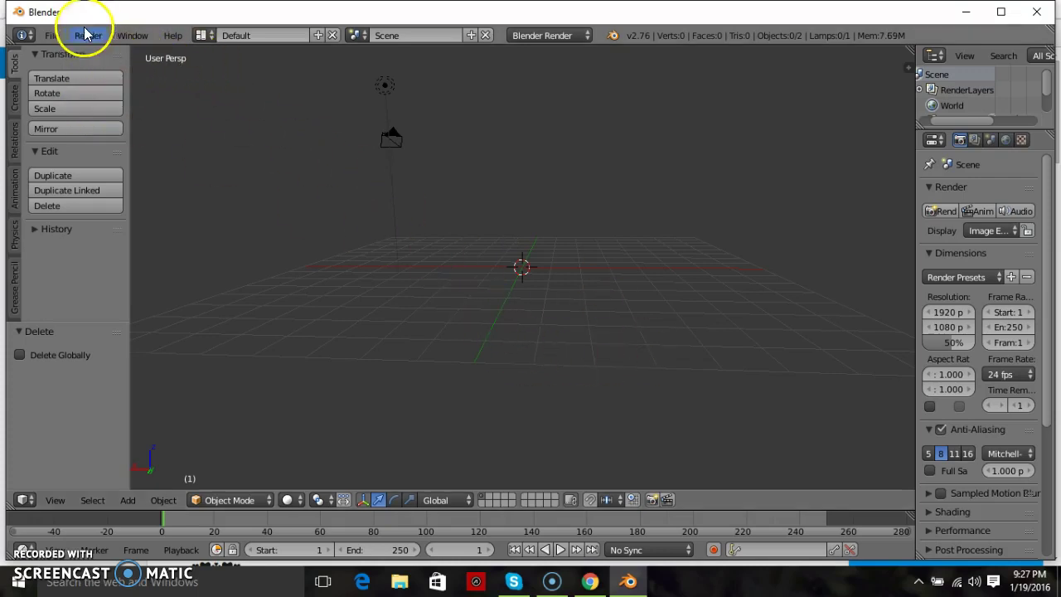
# - Import Model(3).obj from the Desktop as a Wavefront OBJ file
pyautogui.click(51, 36)
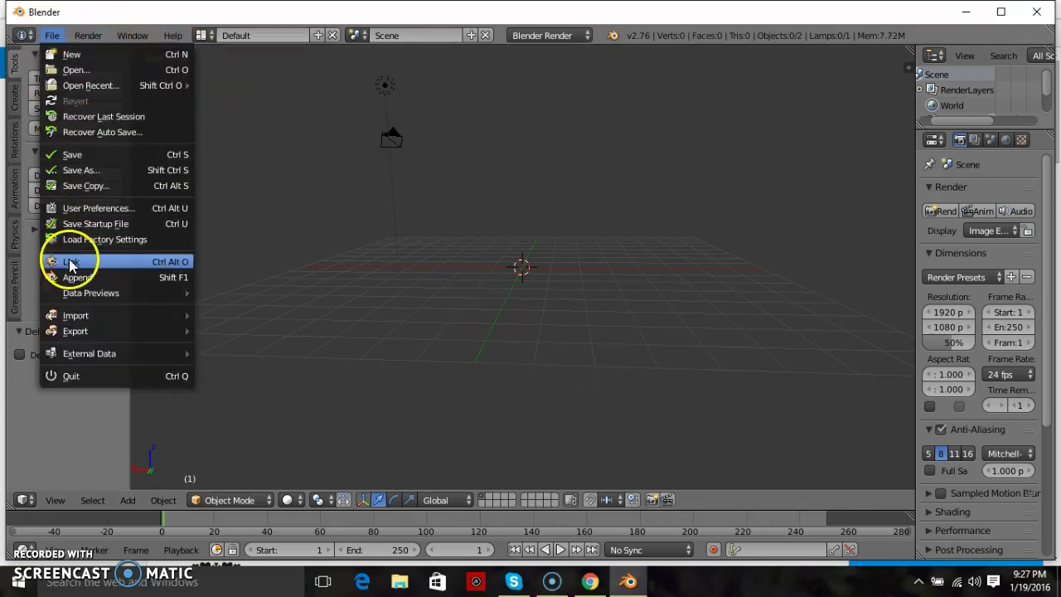
pyautogui.moveTo(102, 322)
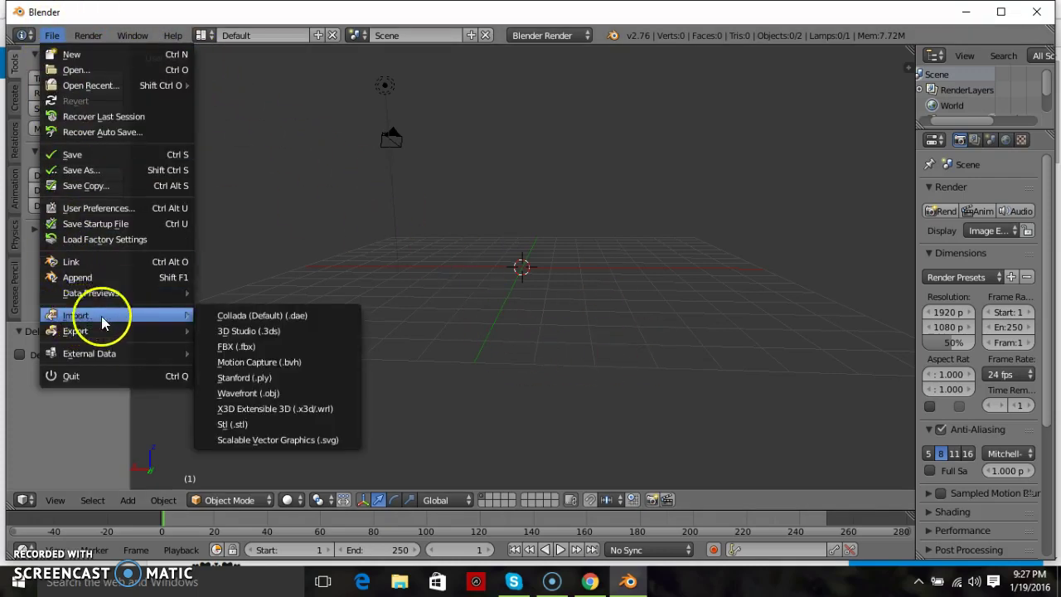
pyautogui.click(266, 395)
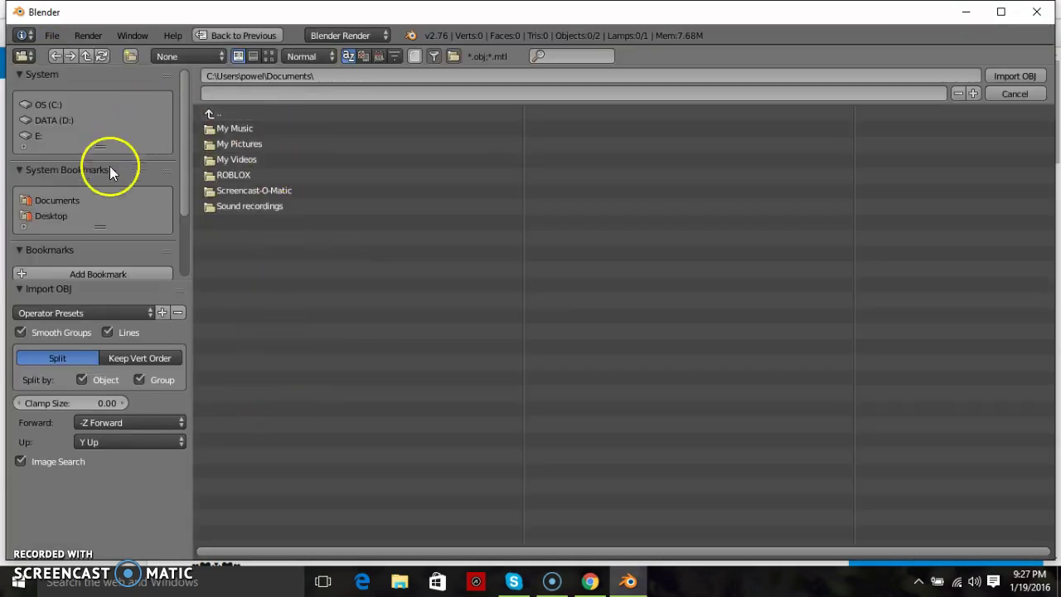
pyautogui.click(73, 216)
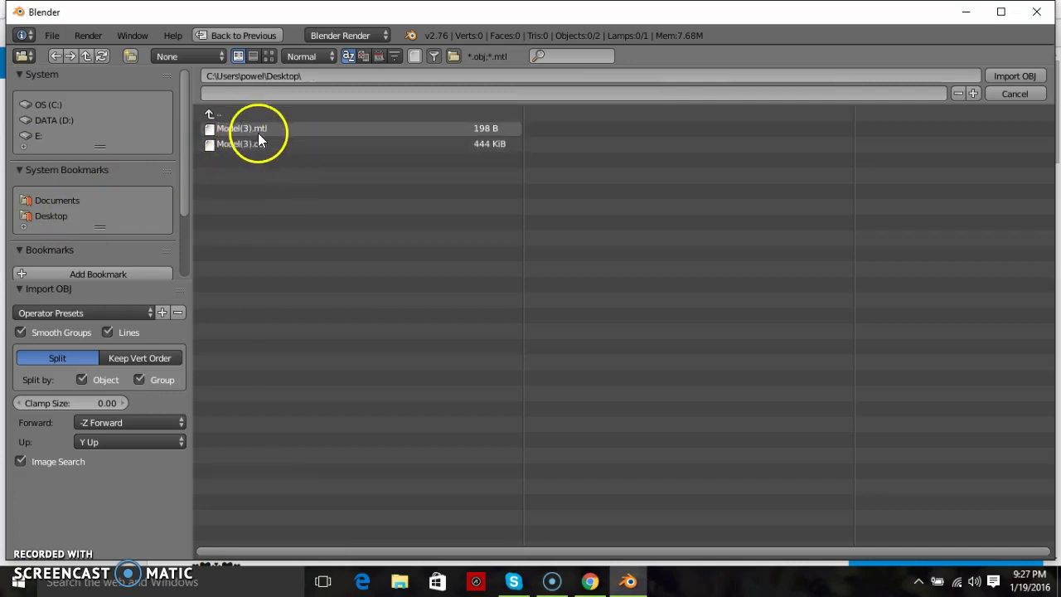
pyautogui.click(284, 145)
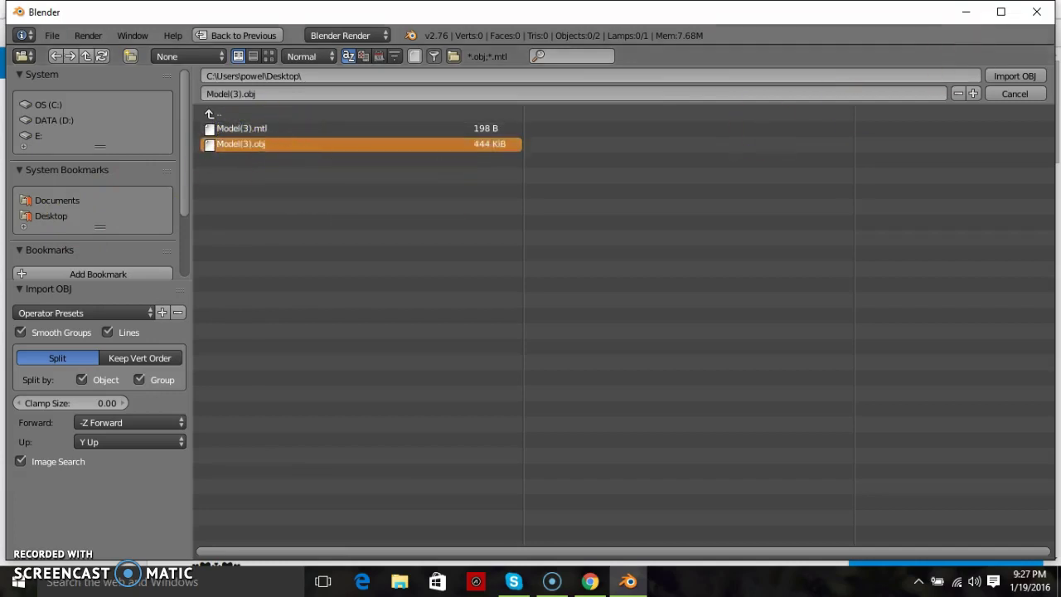
pyautogui.click(1012, 77)
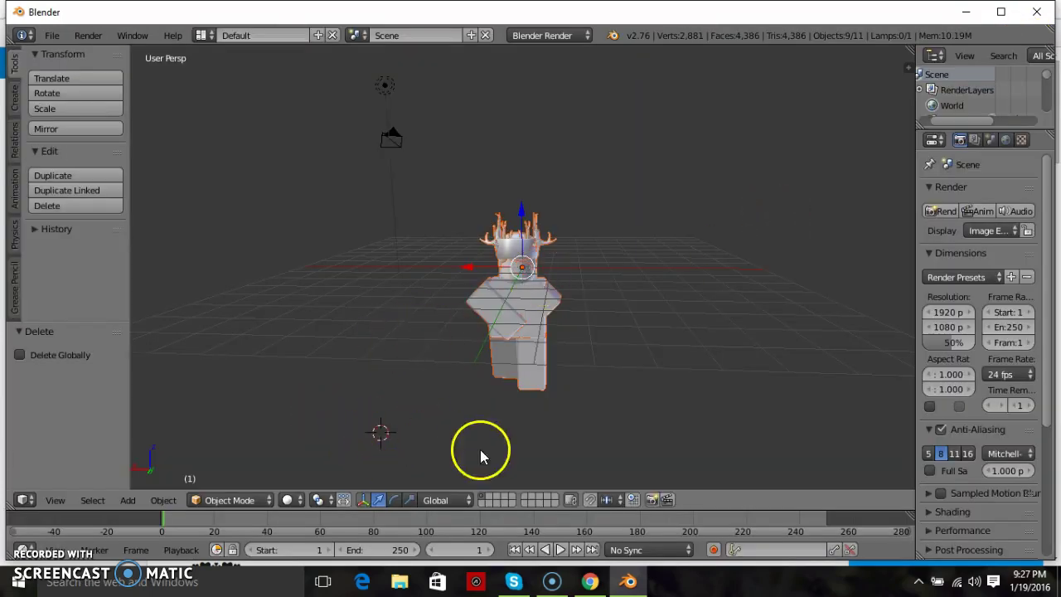
# - Show the viewport properties sidebar and split off an enlarged outliner listing Camera, Lamp and Player parts
pyautogui.moveTo(541, 434)
pyautogui.mouseDown(button='middle')
pyautogui.moveTo(536, 447)
pyautogui.moveTo(540, 434)
pyautogui.mouseUp(button='middle')
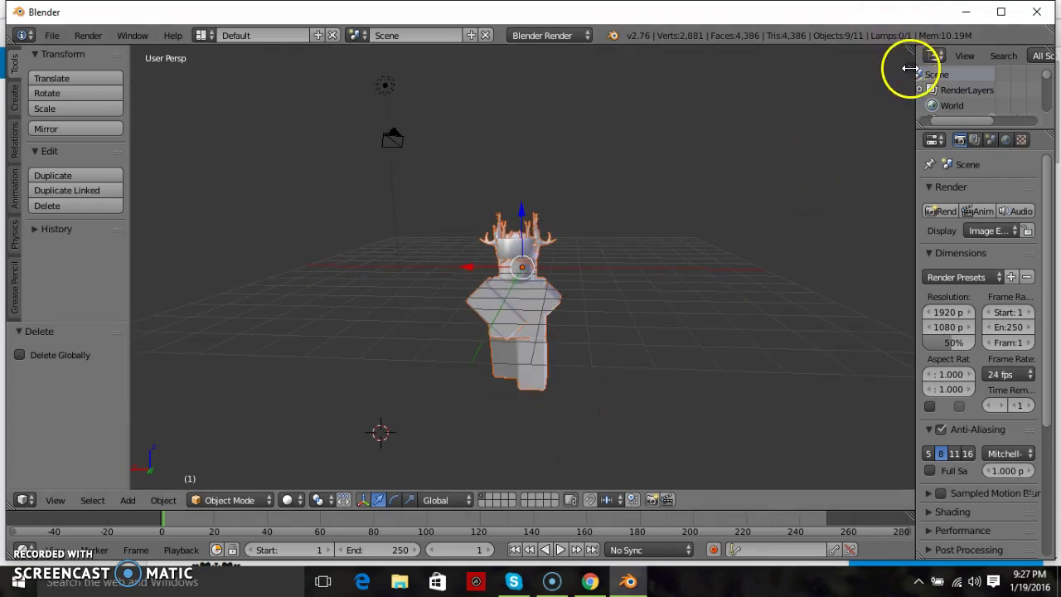
pyautogui.click(901, 69)
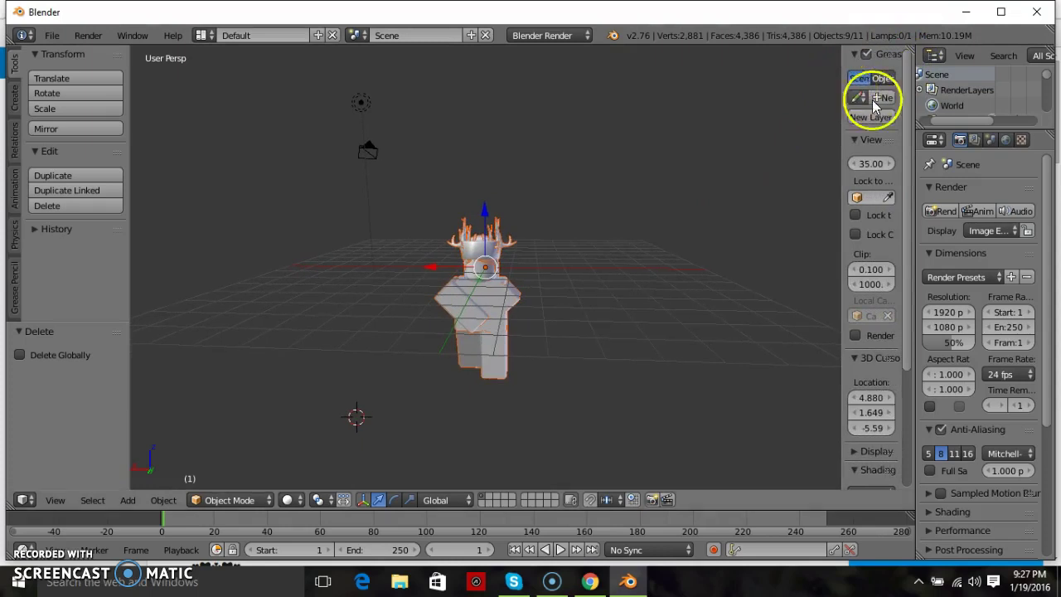
pyautogui.moveTo(931, 133); pyautogui.dragTo(919, 298)
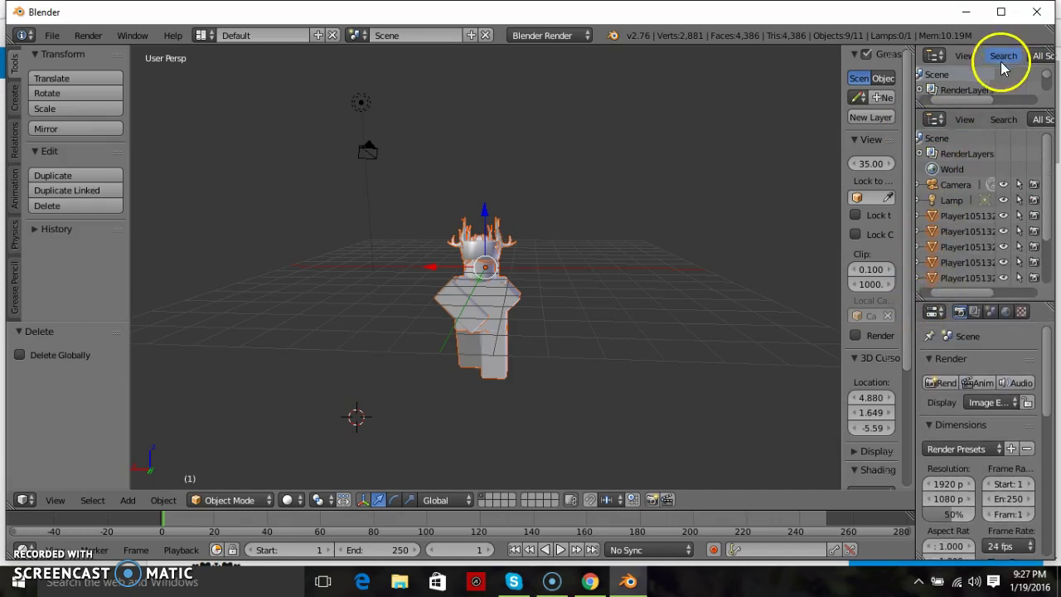
pyautogui.moveTo(968, 118); pyautogui.dragTo(942, 291)
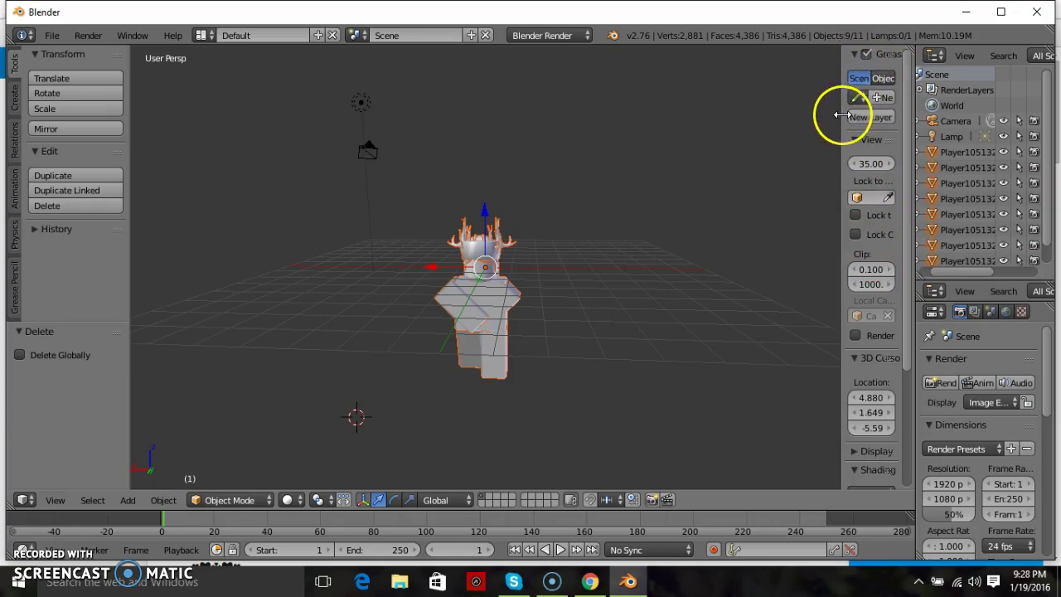
# - Widen the properties sidebar and enable textured display of the character in the viewport
pyautogui.moveTo(845, 115); pyautogui.dragTo(782, 113)
pyautogui.scroll(-5, 847, 196)
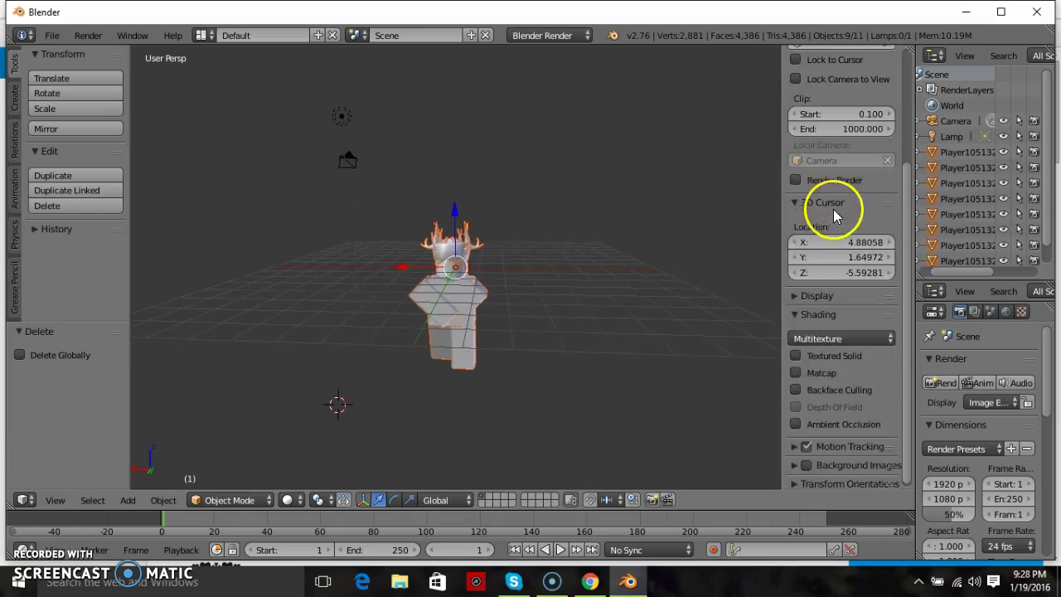
pyautogui.click(797, 315)
pyautogui.click(795, 316)
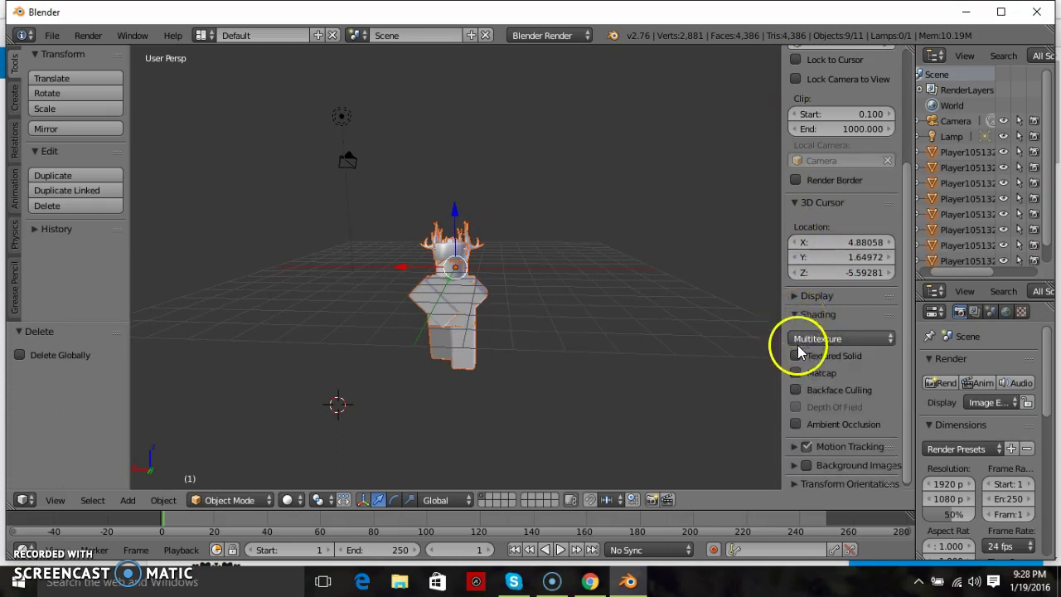
pyautogui.click(796, 355)
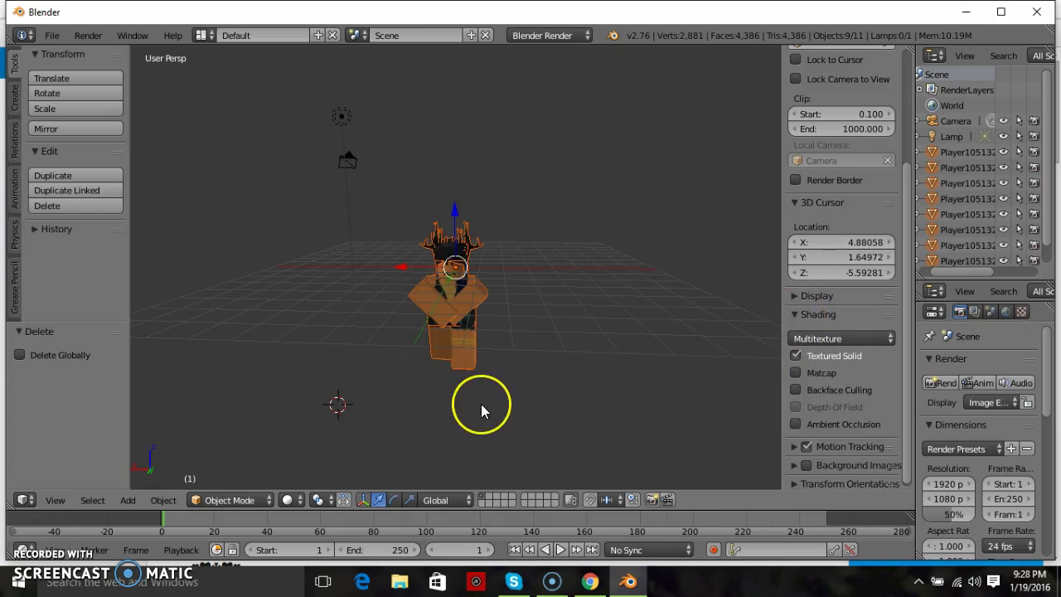
# - Preview the character through the camera, return to free perspective, and resize the outliner
pyautogui.moveTo(481, 404); pyautogui.dragTo(481, 404, button='middle')
pyautogui.press('KP_2')
pyautogui.press('KP_0')
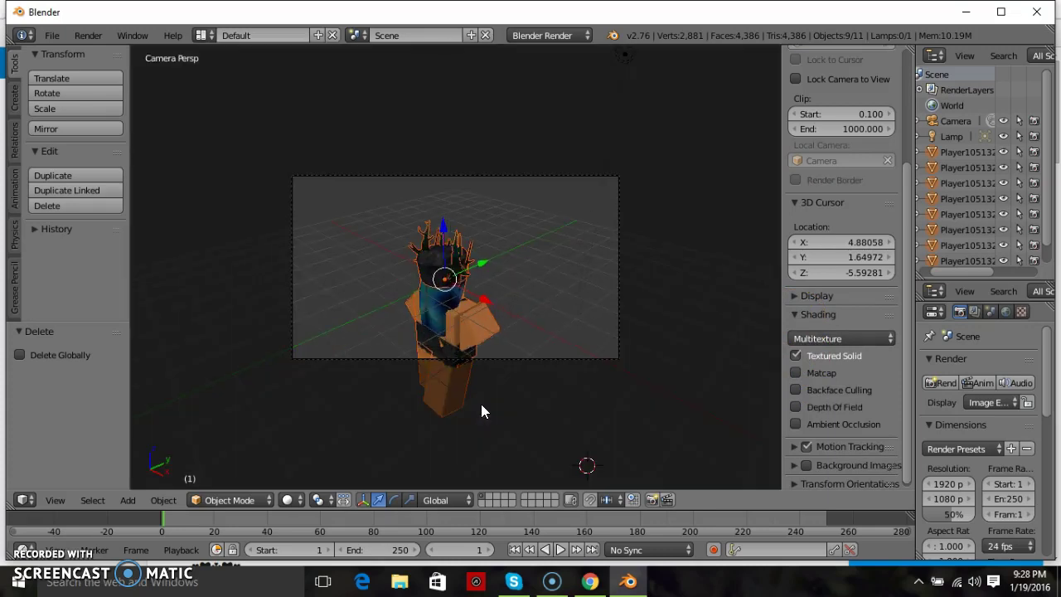
pyautogui.press('KP_0')
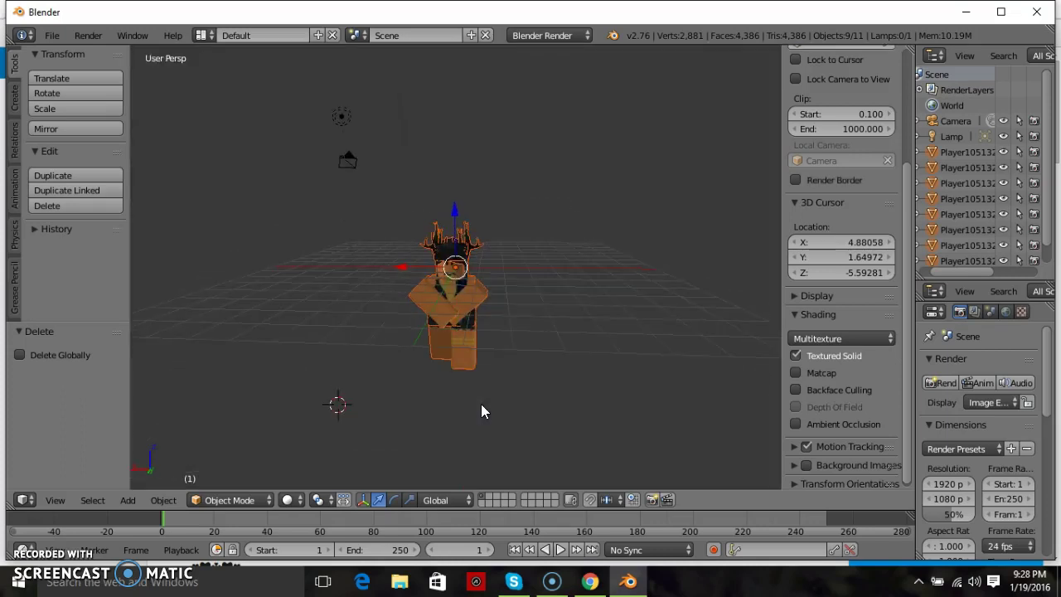
pyautogui.scroll(5, 824, 403)
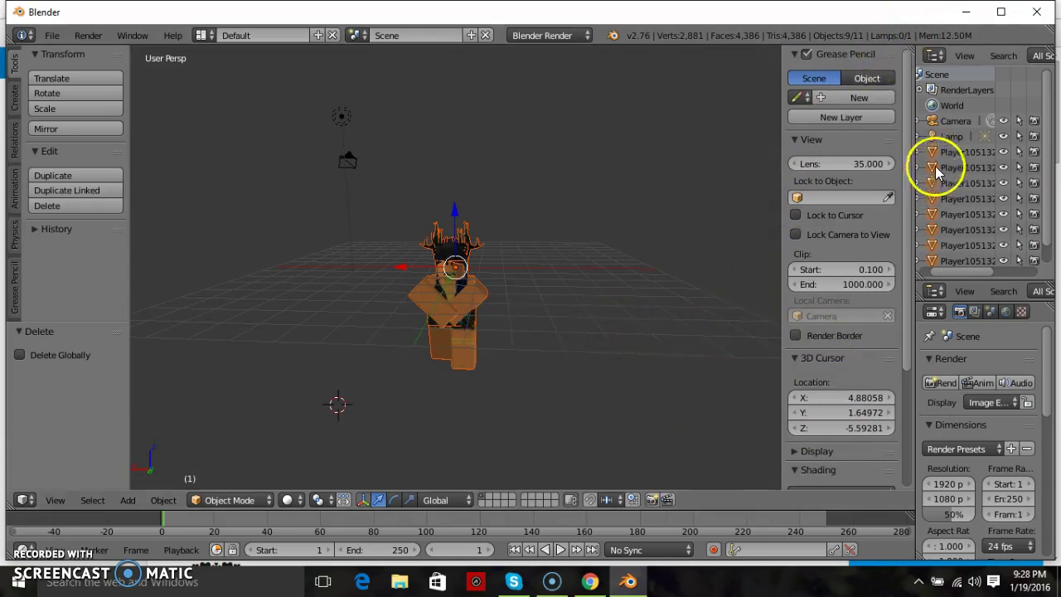
pyautogui.moveTo(957, 282); pyautogui.dragTo(916, 290)
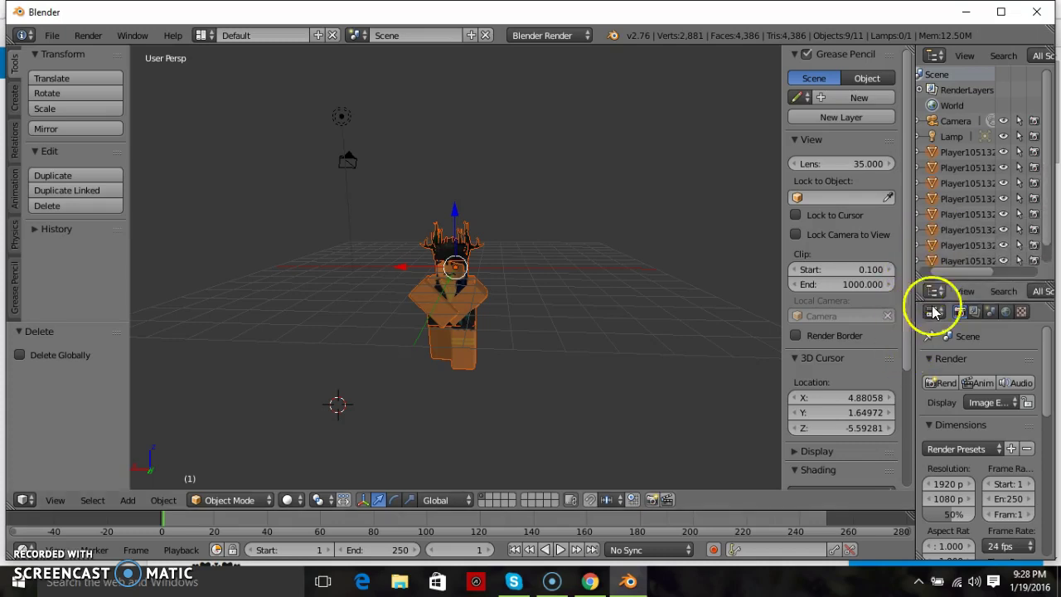
# - Select the Camera and tilt it slightly with the rotation manipulator
pyautogui.click(957, 123)
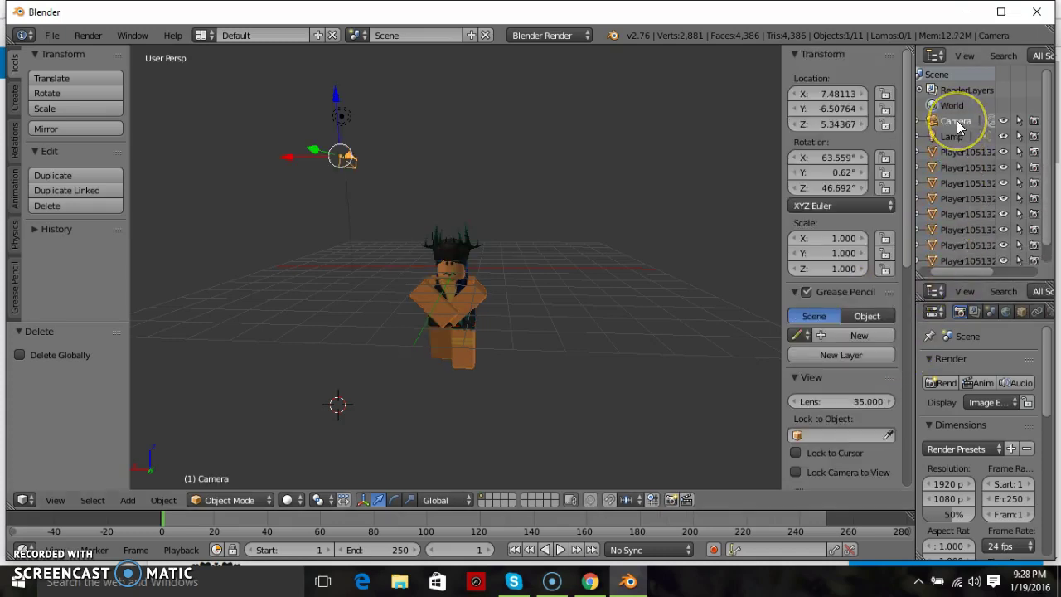
pyautogui.rightClick(681, 151)
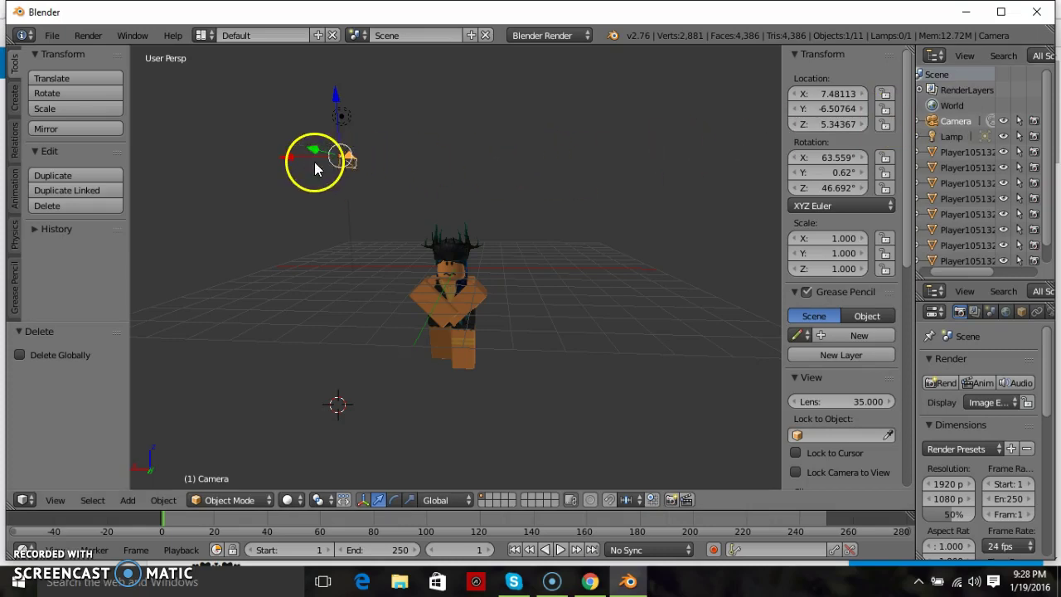
pyautogui.click(394, 500)
pyautogui.click(412, 499)
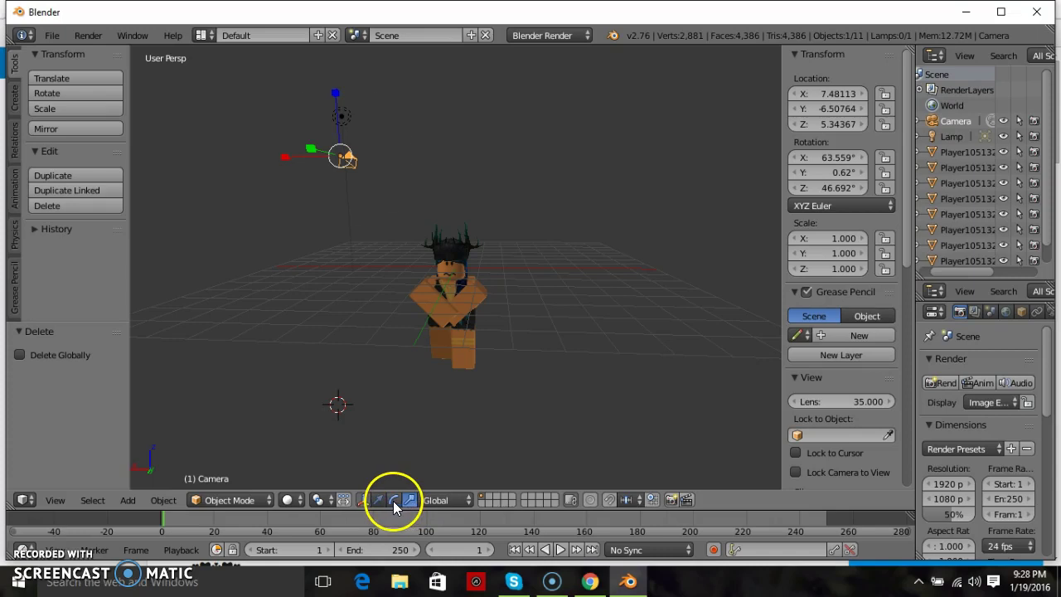
pyautogui.click(393, 501)
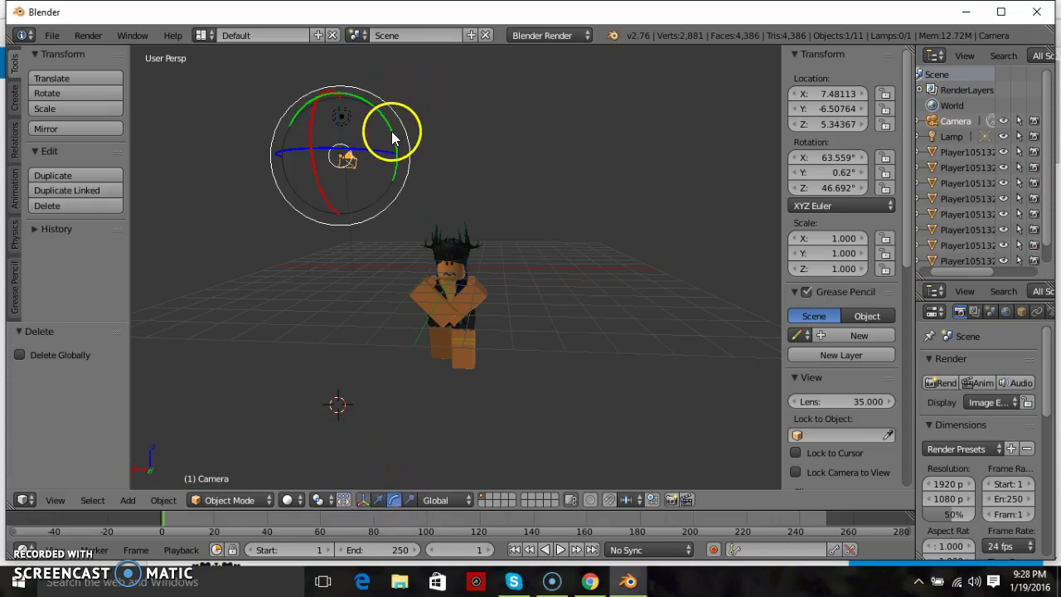
pyautogui.moveTo(391, 142); pyautogui.dragTo(400, 165)
pyautogui.click(378, 499)
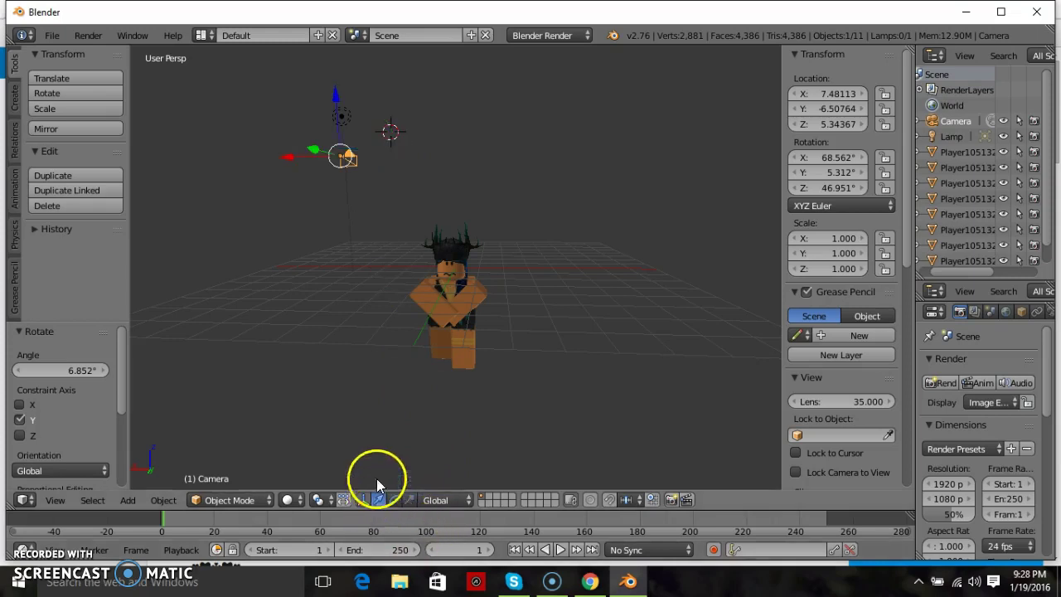
# - Move the Camera low in front of the character to X 0.49477, Y 7.16384, Z 0.00470
pyautogui.press('g')
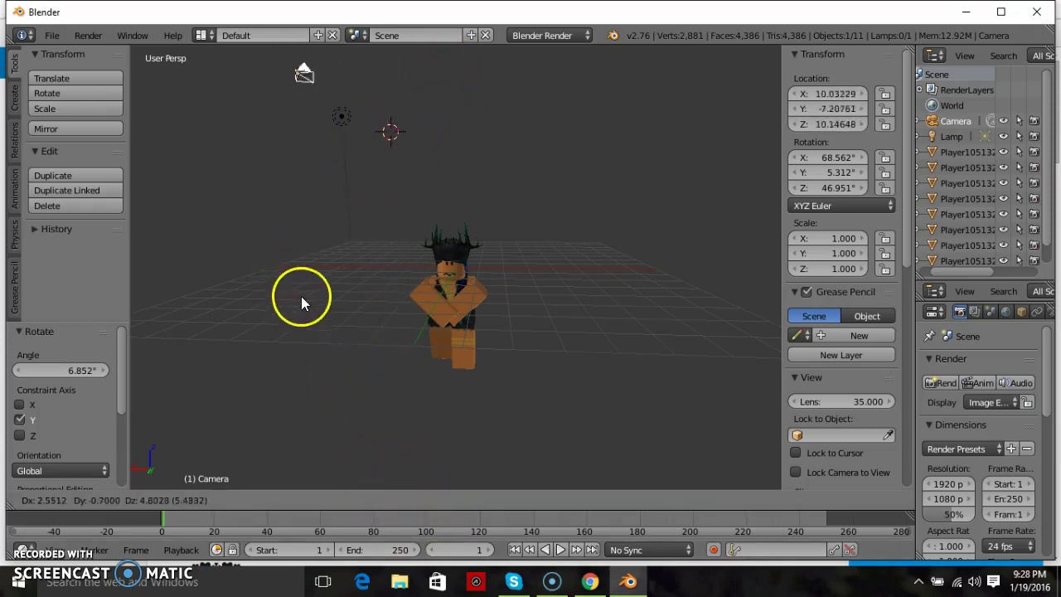
pyautogui.click(333, 388)
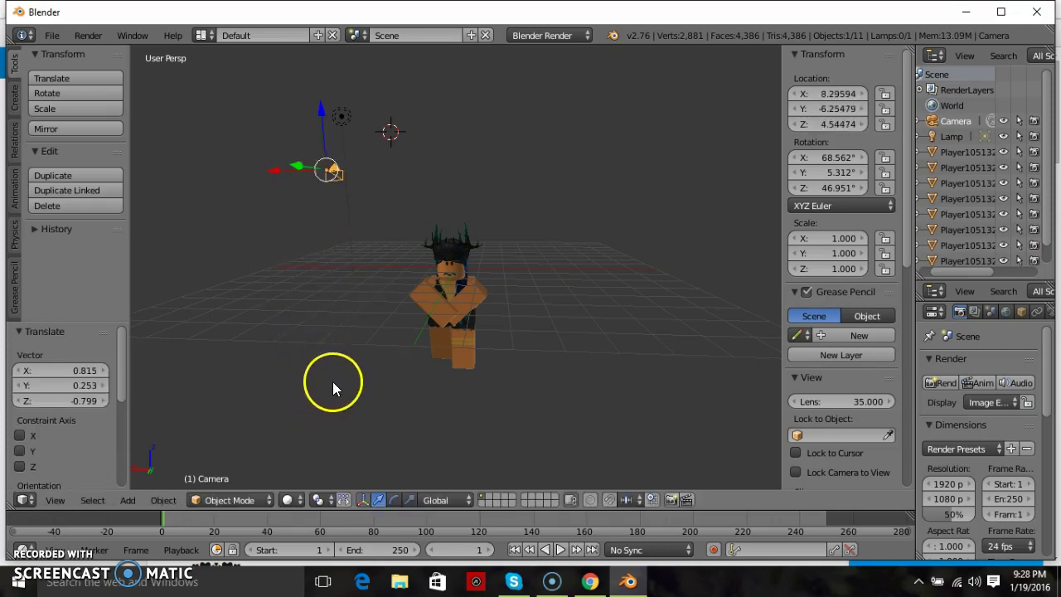
pyautogui.moveTo(296, 169); pyautogui.dragTo(149, 192)
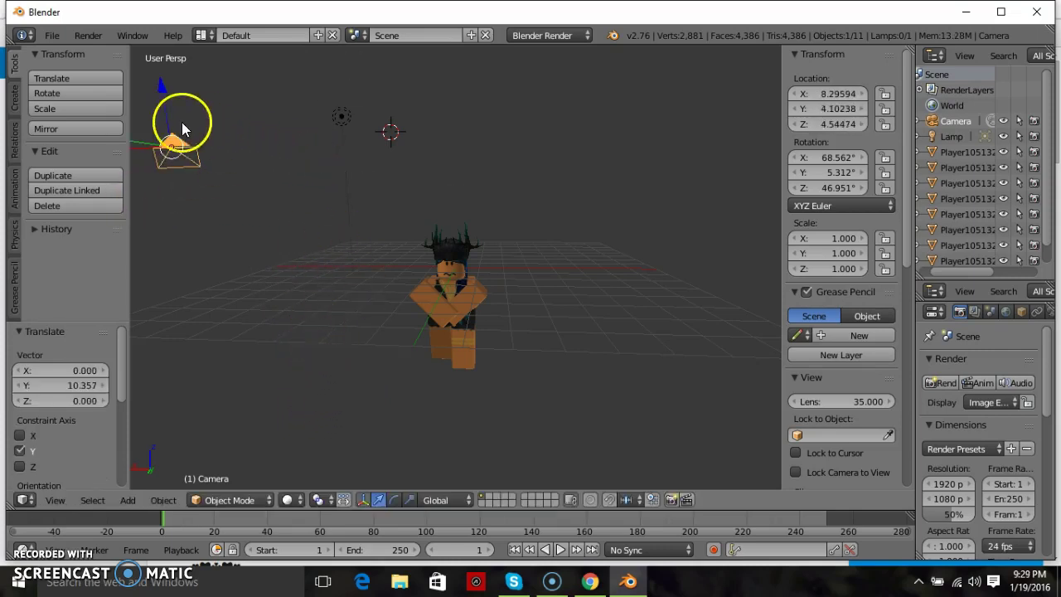
pyautogui.moveTo(140, 152); pyautogui.dragTo(389, 195)
pyautogui.press('KP_0')
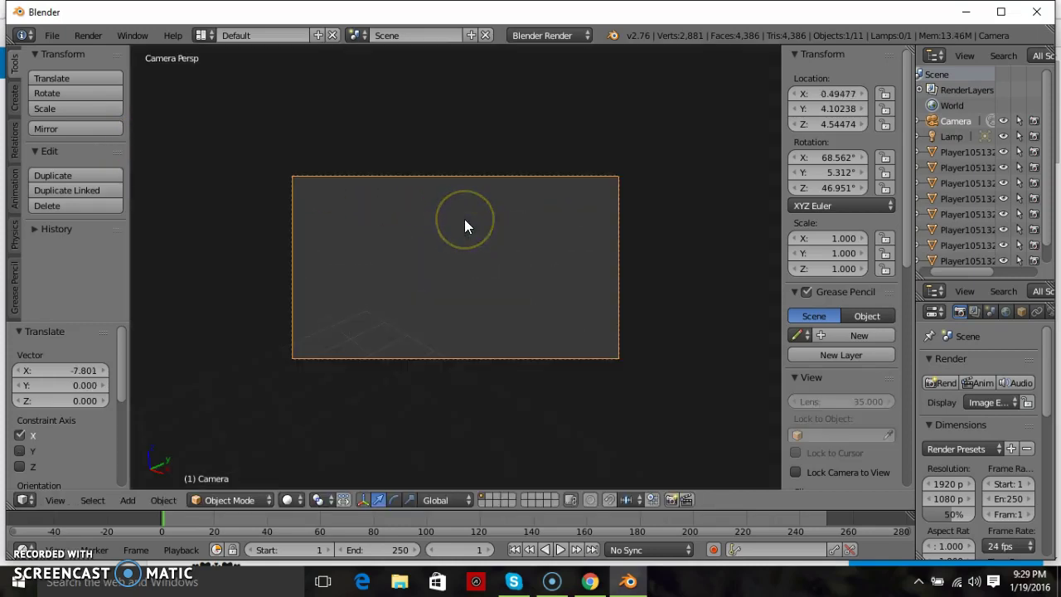
pyautogui.press('KP_0')
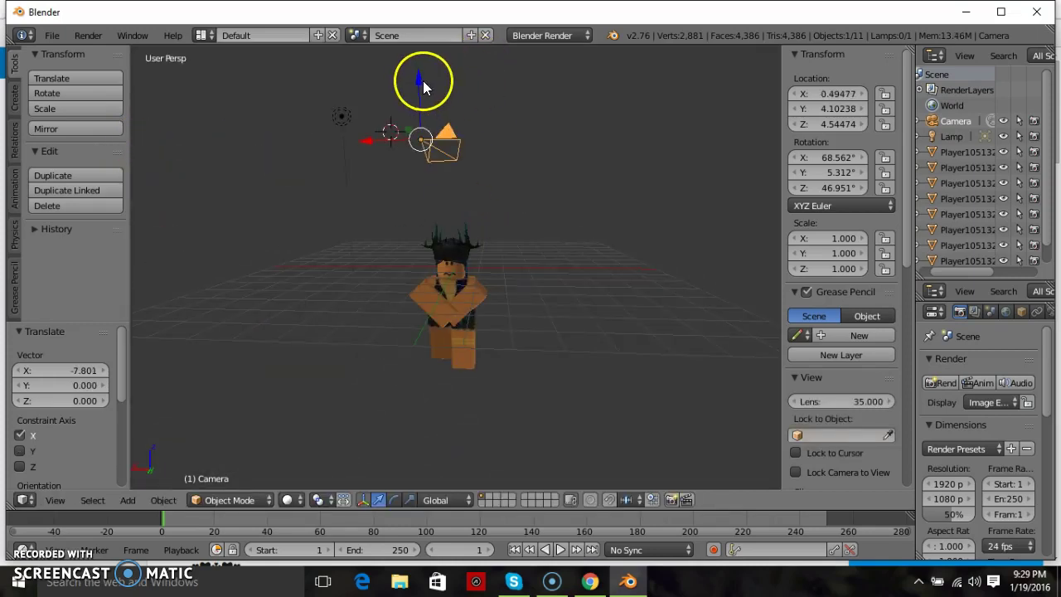
pyautogui.moveTo(422, 81); pyautogui.dragTo(476, 339)
pyautogui.press('KP_Decimal')
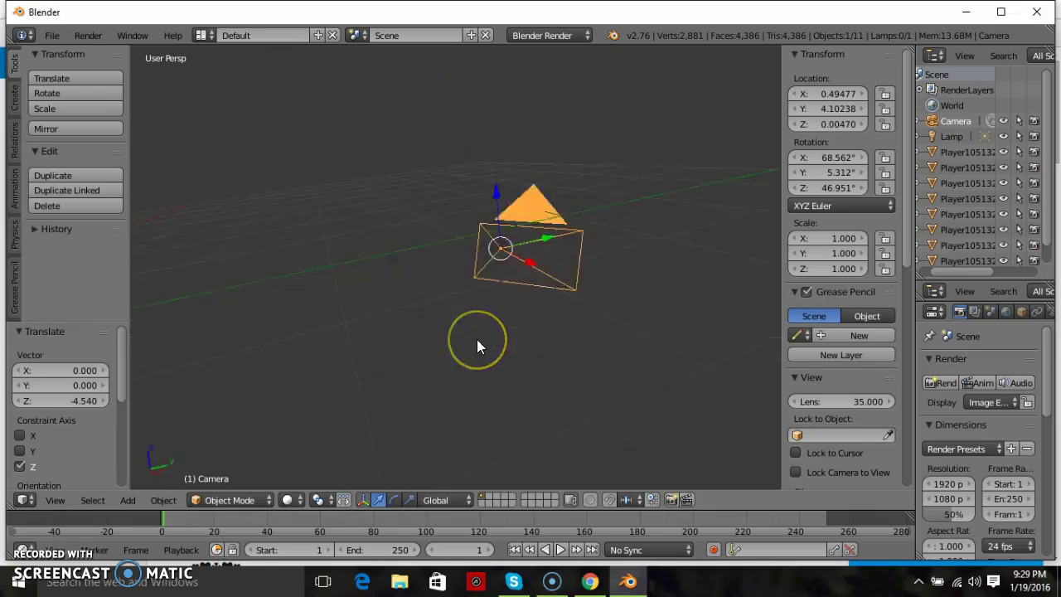
pyautogui.press('Home')
pyautogui.moveTo(423, 315); pyautogui.dragTo(395, 362)
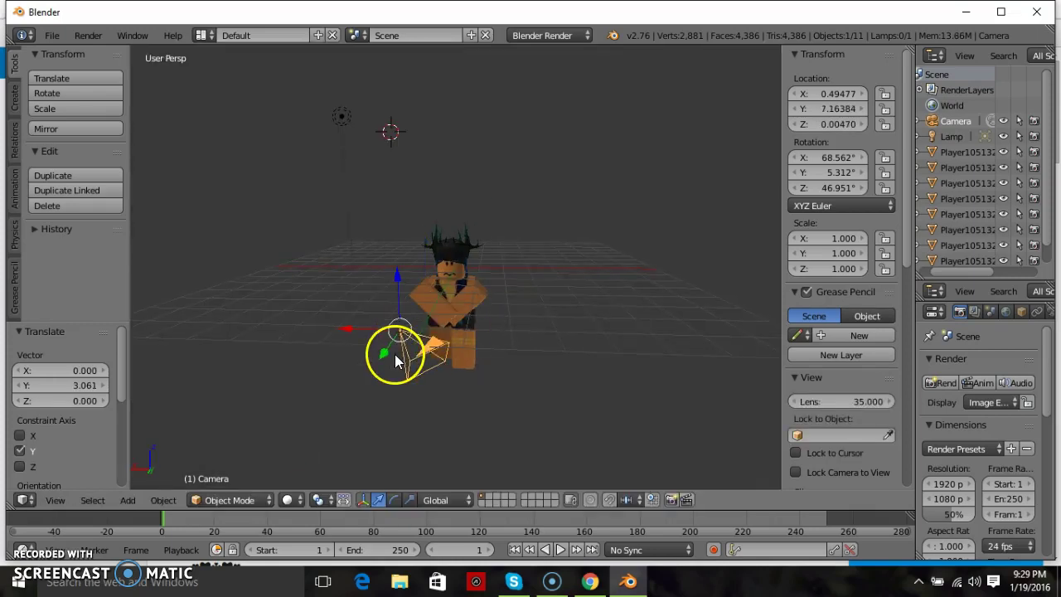
# - Turn the Camera toward the character, nudge it along X, and tilt it up
pyautogui.click(394, 500)
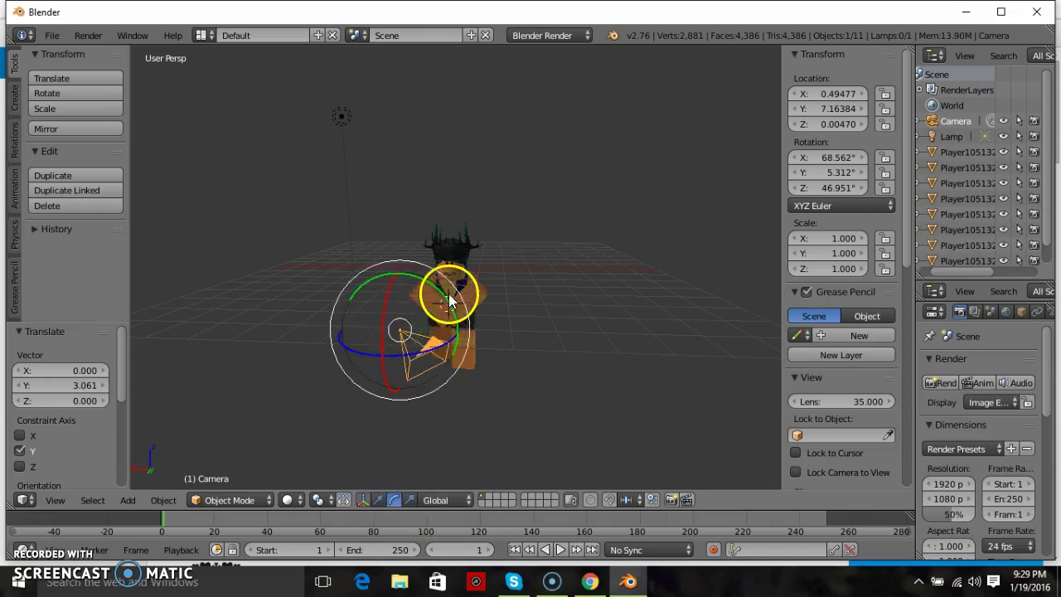
pyautogui.moveTo(409, 352); pyautogui.dragTo(462, 200)
pyautogui.press('KP_0')
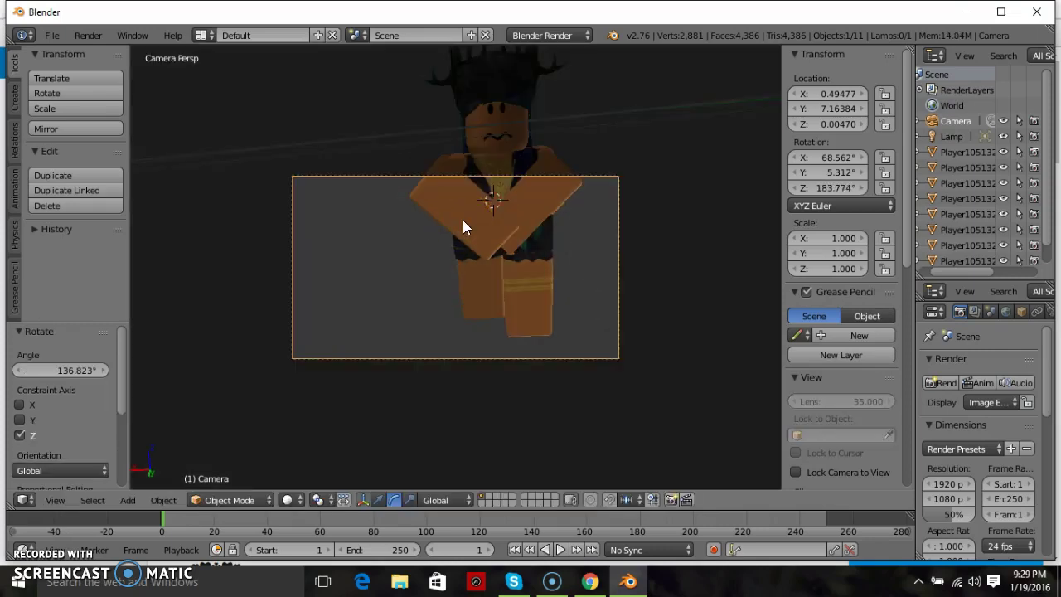
pyautogui.press('KP_0')
pyautogui.click(381, 500)
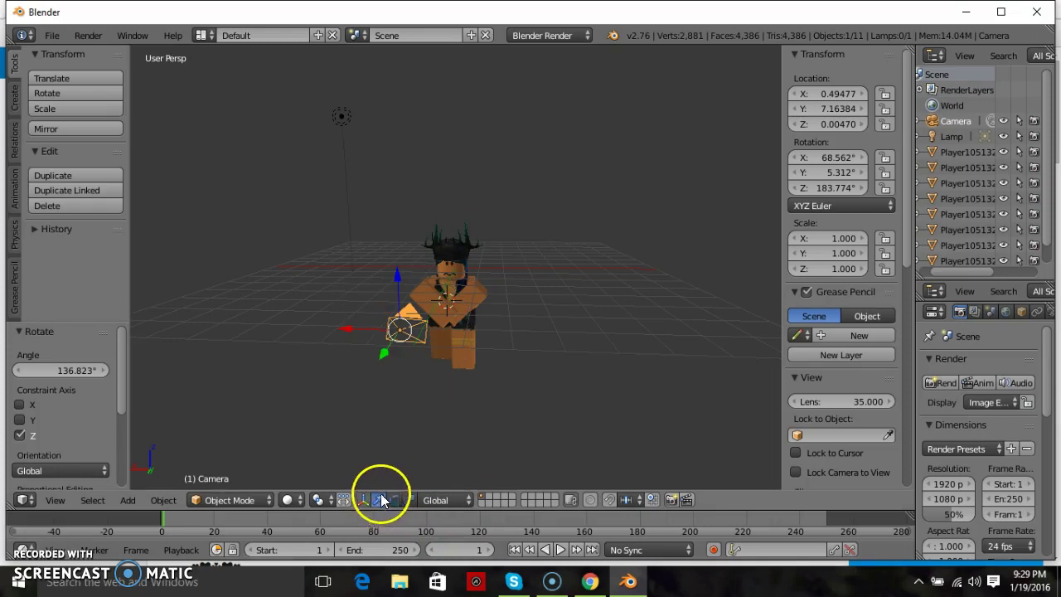
pyautogui.moveTo(349, 322); pyautogui.dragTo(421, 331)
pyautogui.click(393, 499)
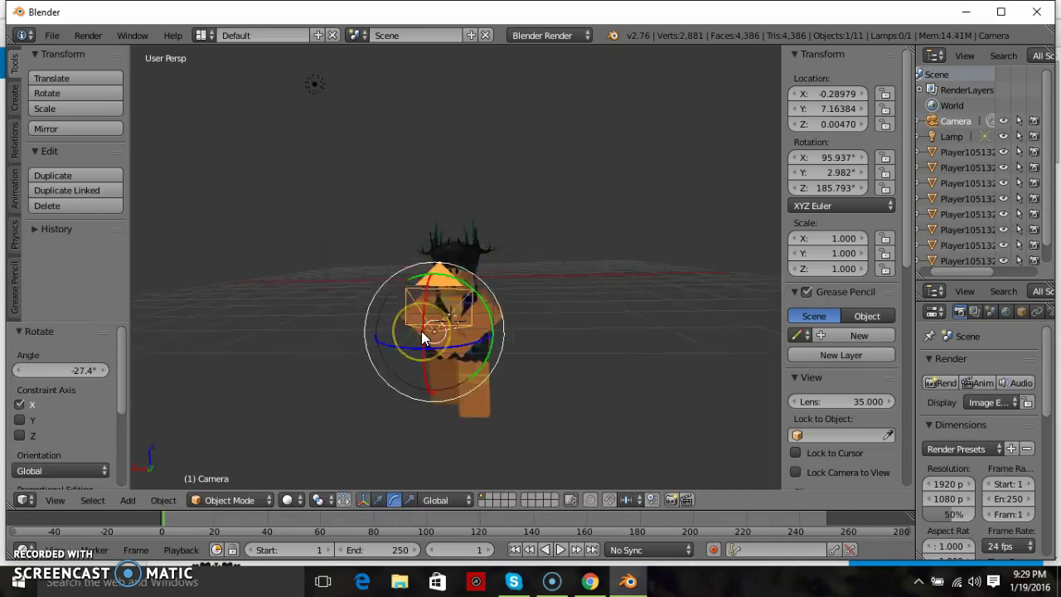
pyautogui.press('KP_0')
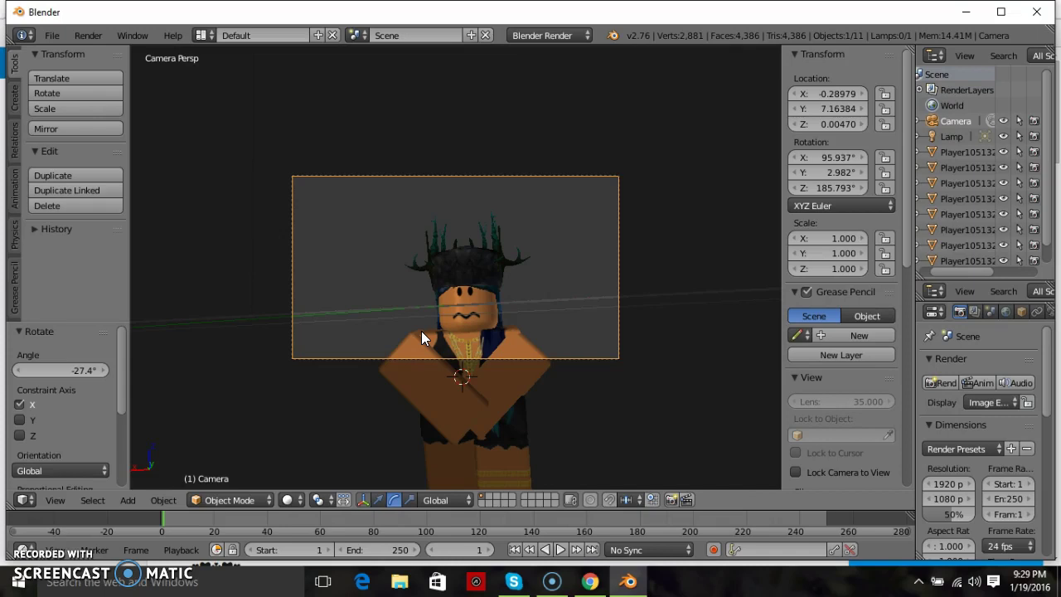
# - Fine-tune the Camera rotation to 95.603°, -0.401°, 185.629° to frame the character's face
pyautogui.click(378, 500)
pyautogui.press('KP_0')
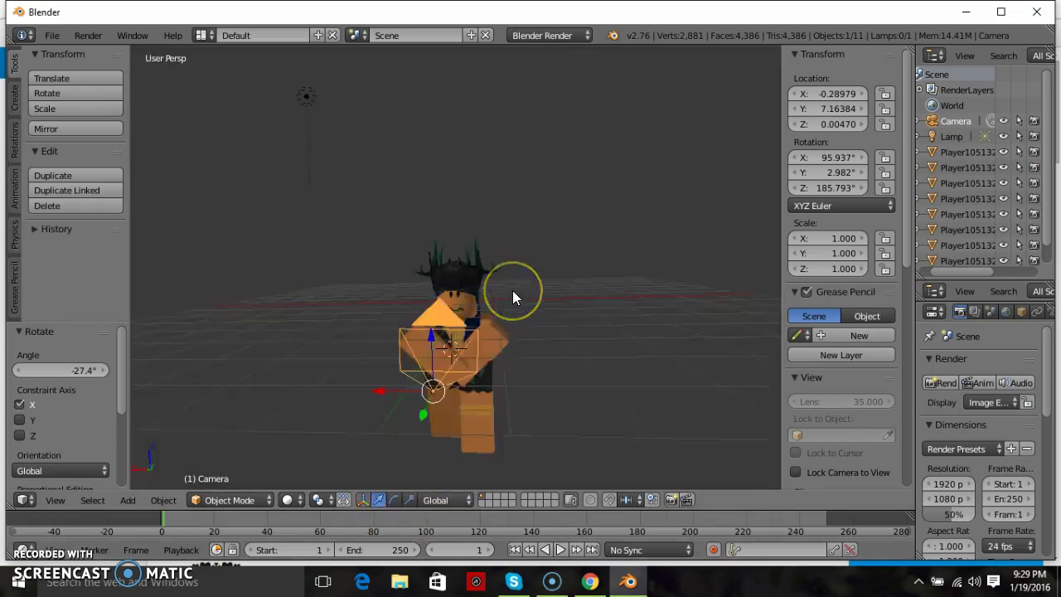
pyautogui.click(394, 499)
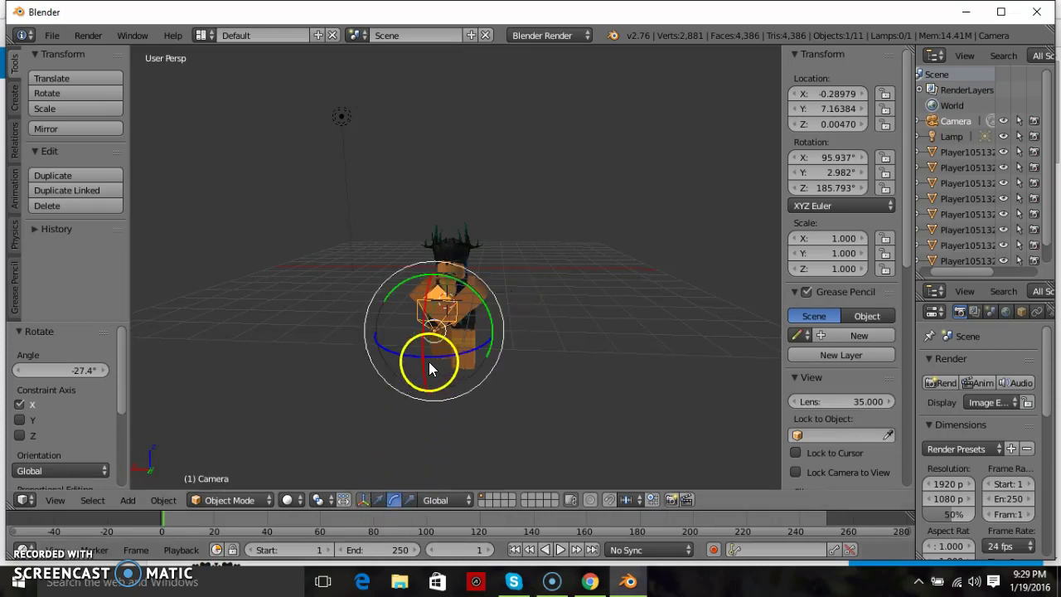
pyautogui.click(470, 342)
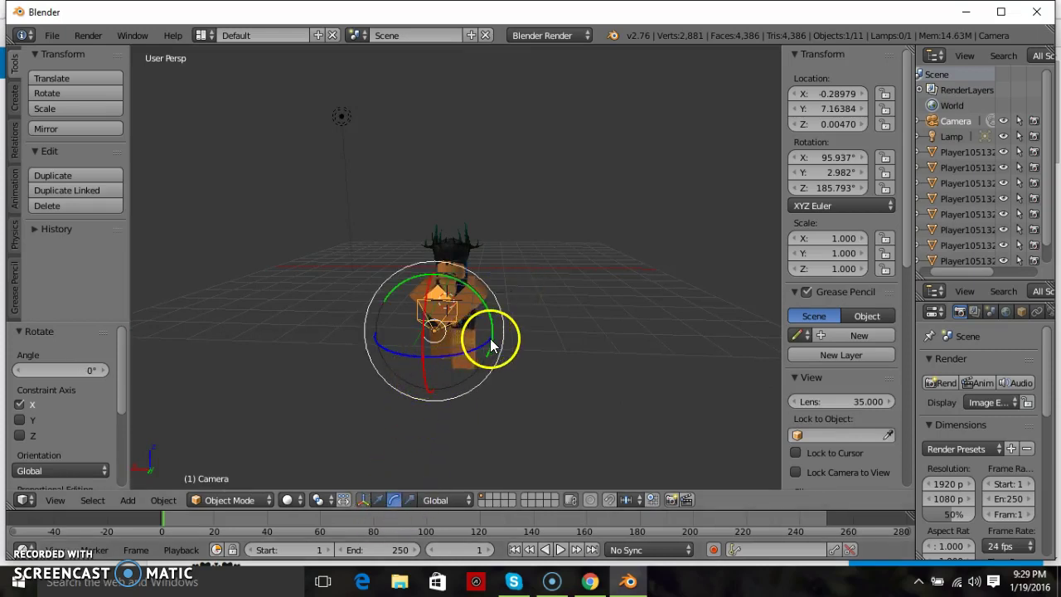
pyautogui.moveTo(490, 338); pyautogui.dragTo(493, 334)
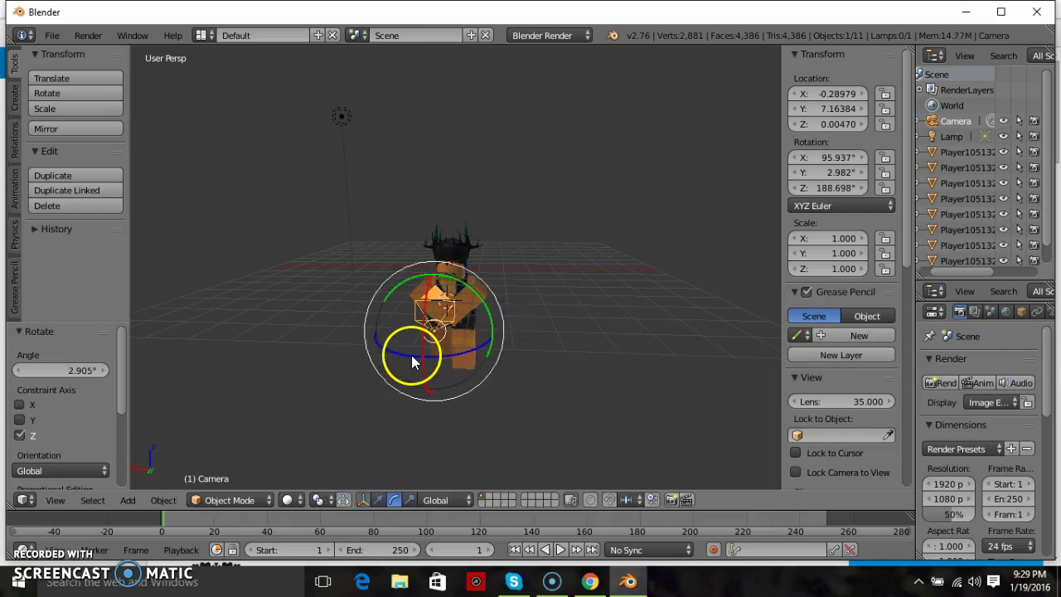
pyautogui.moveTo(411, 355); pyautogui.dragTo(411, 354)
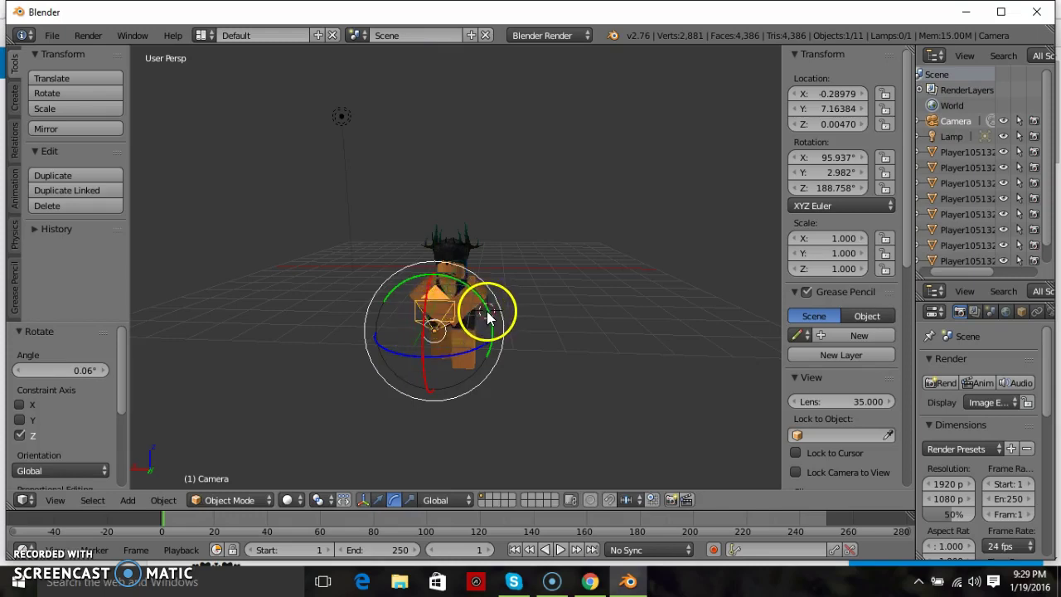
pyautogui.moveTo(491, 329); pyautogui.dragTo(489, 332)
pyautogui.press('KP_0')
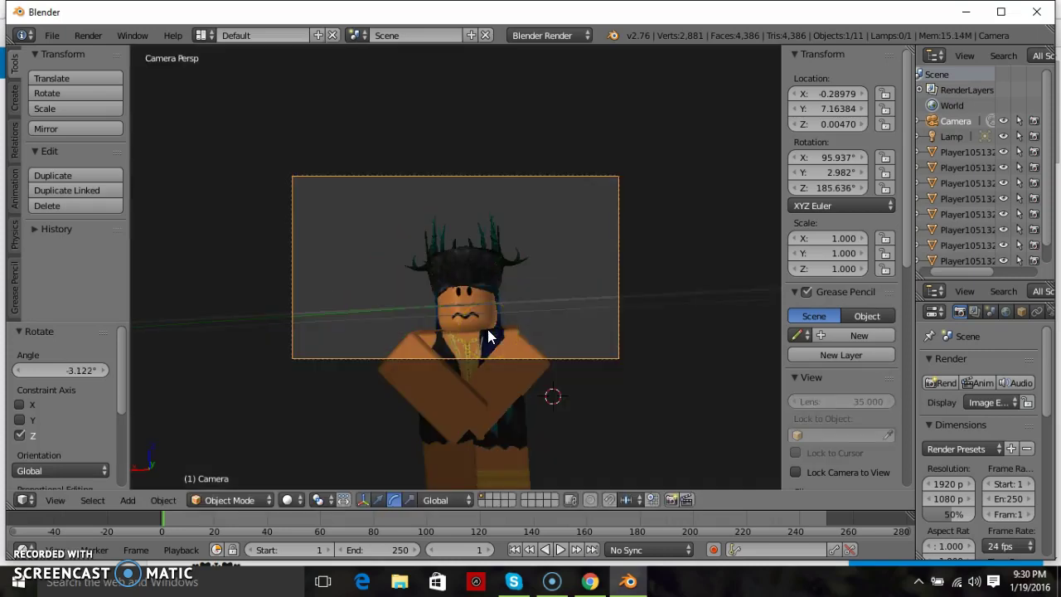
pyautogui.press('KP_0')
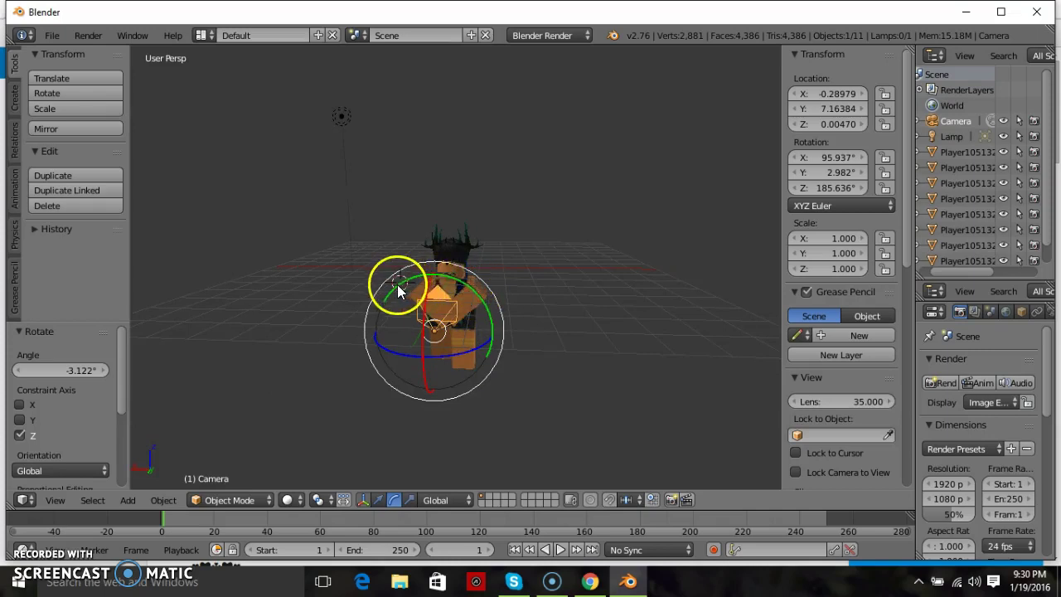
pyautogui.moveTo(491, 345)
pyautogui.mouseDown()
pyautogui.moveTo(493, 325)
pyautogui.moveTo(491, 339)
pyautogui.mouseUp()
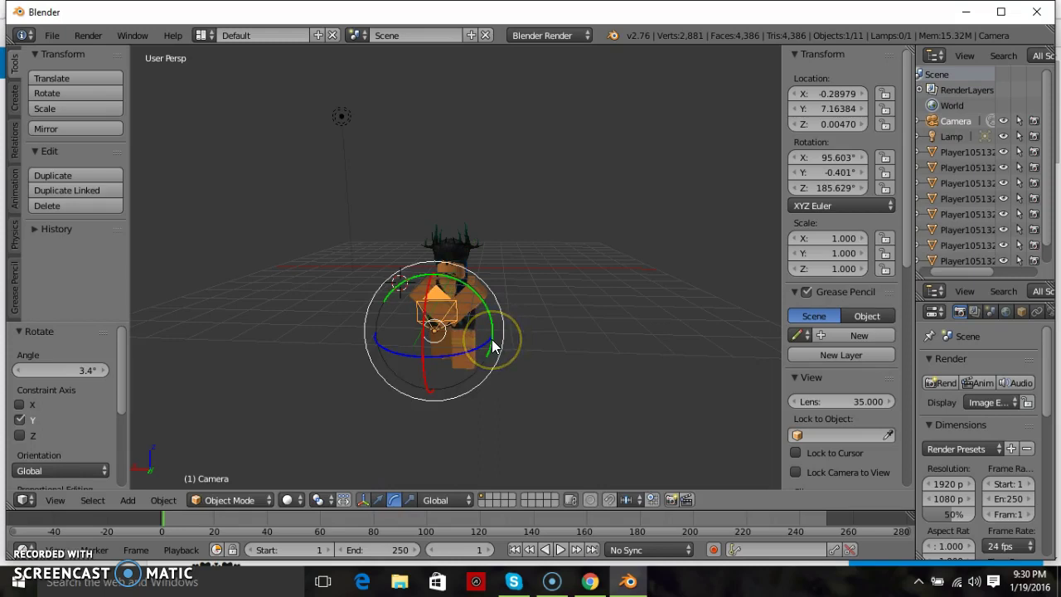
pyautogui.press('KP_0')
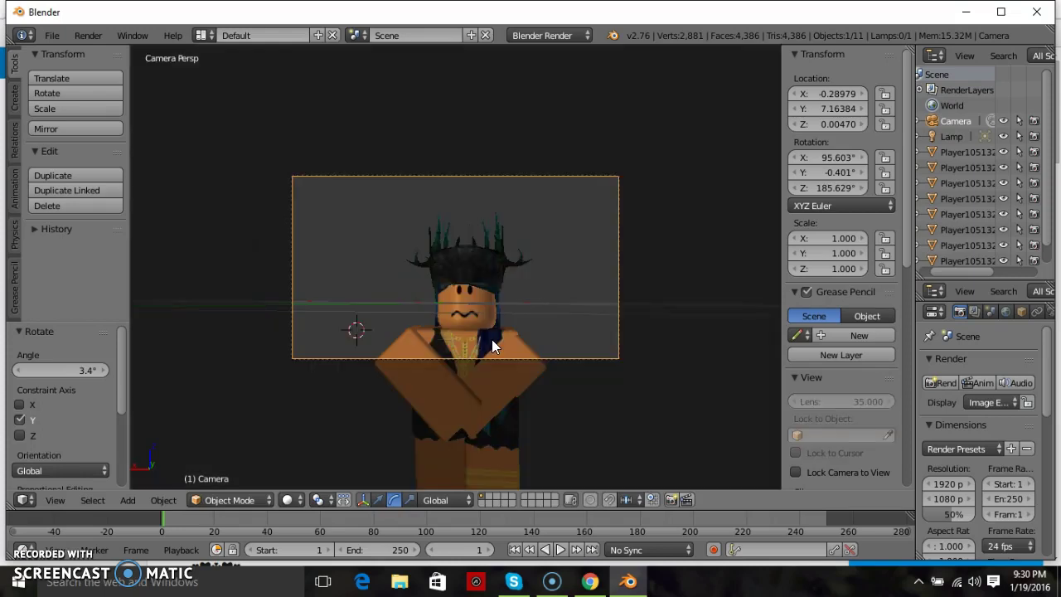
pyautogui.press('KP_0')
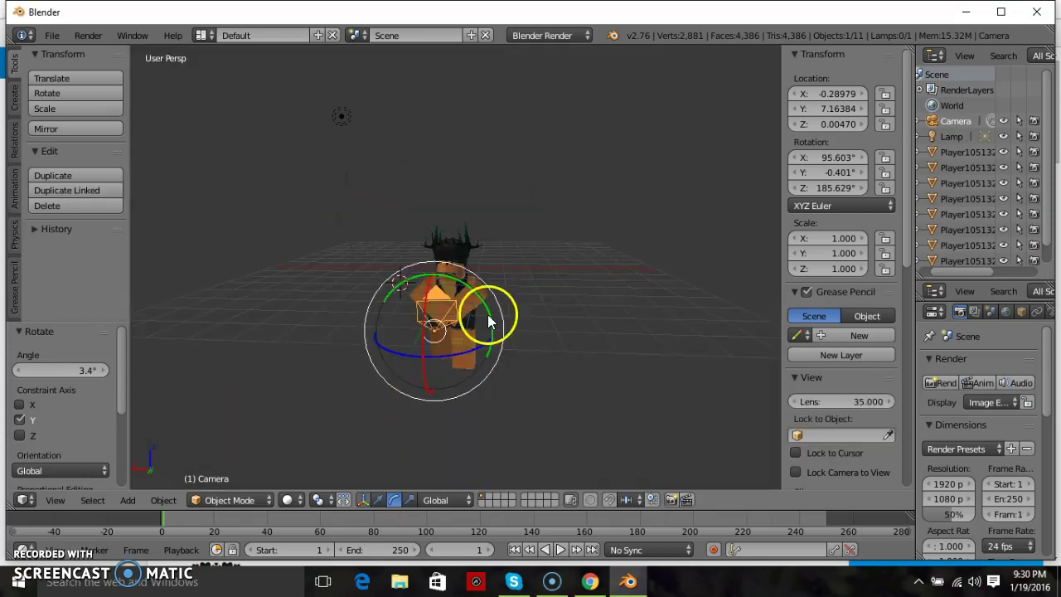
# - Shift the Camera sideways along X, lower it, and pull it back along Y
pyautogui.click(377, 500)
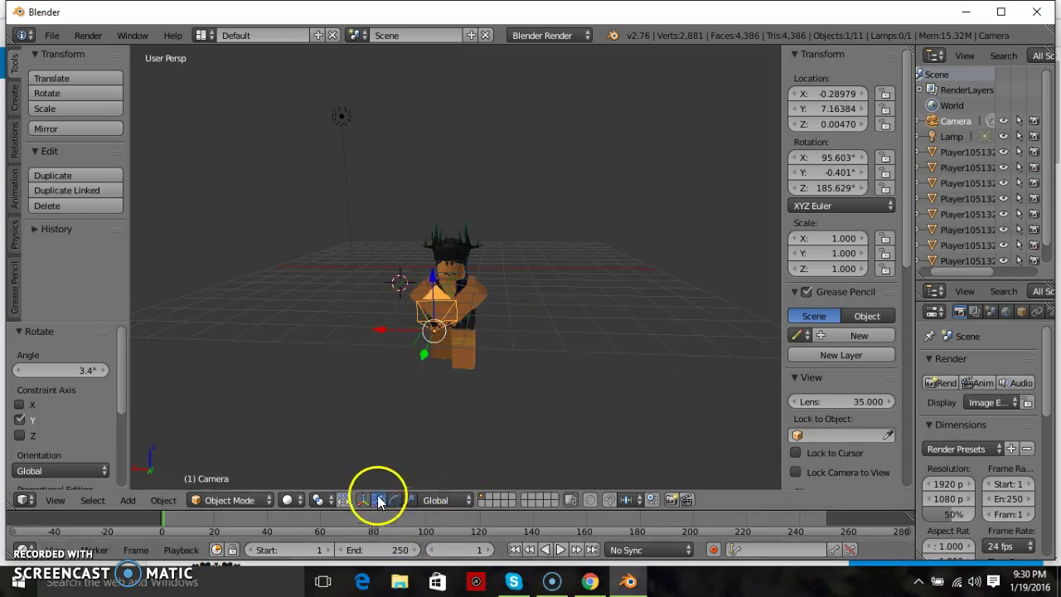
pyautogui.moveTo(378, 341); pyautogui.dragTo(390, 329)
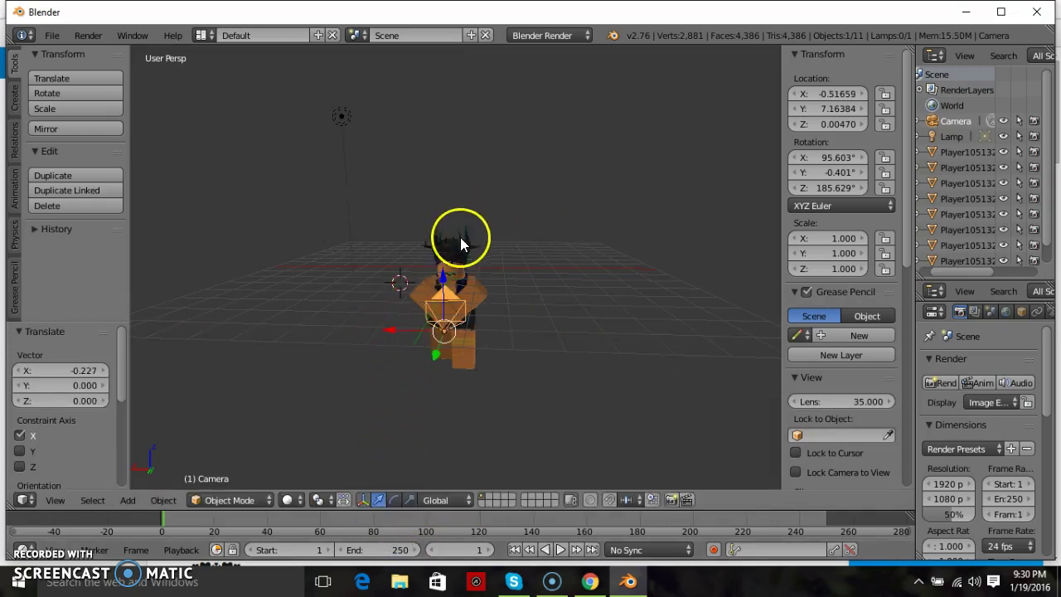
pyautogui.moveTo(440, 271)
pyautogui.mouseDown()
pyautogui.moveTo(443, 298)
pyautogui.moveTo(443, 287)
pyautogui.mouseUp()
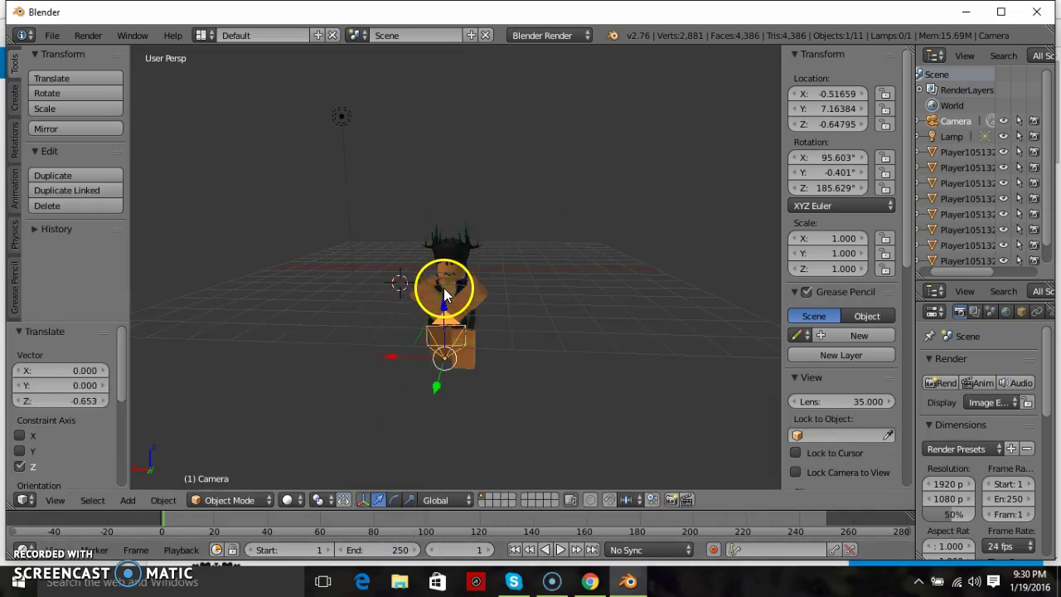
pyautogui.moveTo(439, 390)
pyautogui.mouseDown()
pyautogui.moveTo(422, 444)
pyautogui.moveTo(433, 405)
pyautogui.mouseUp()
pyautogui.press('KP_0')
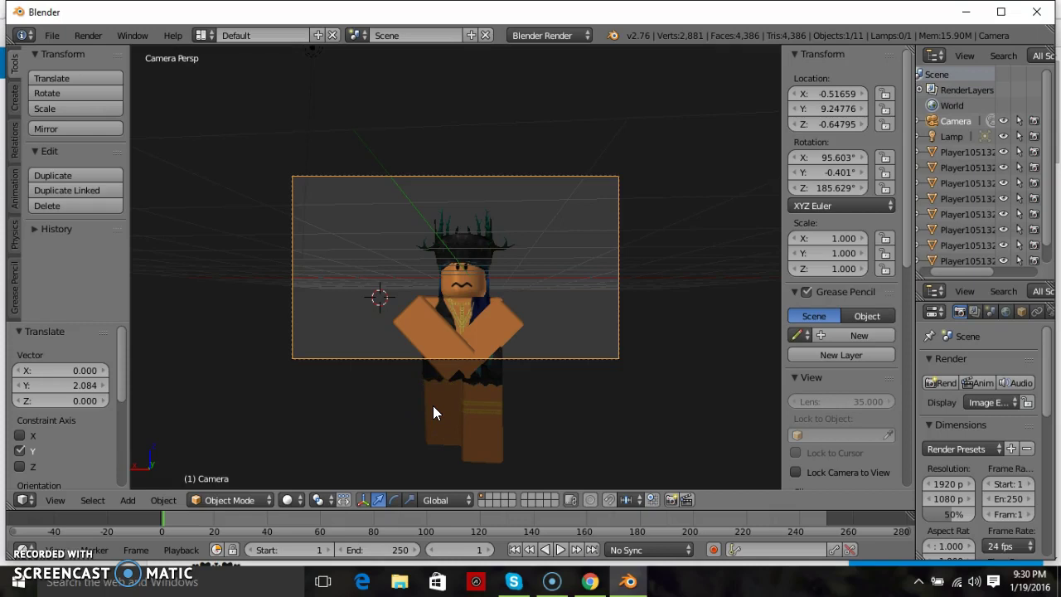
pyautogui.press('KP_0')
pyautogui.moveTo(429, 415); pyautogui.dragTo(509, 69)
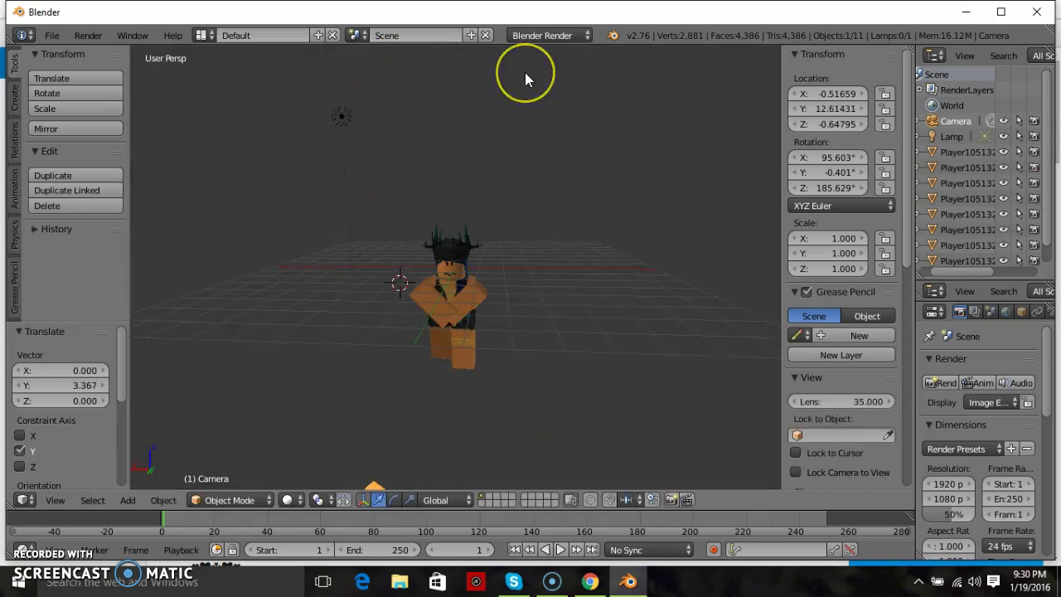
pyautogui.press('KP_0')
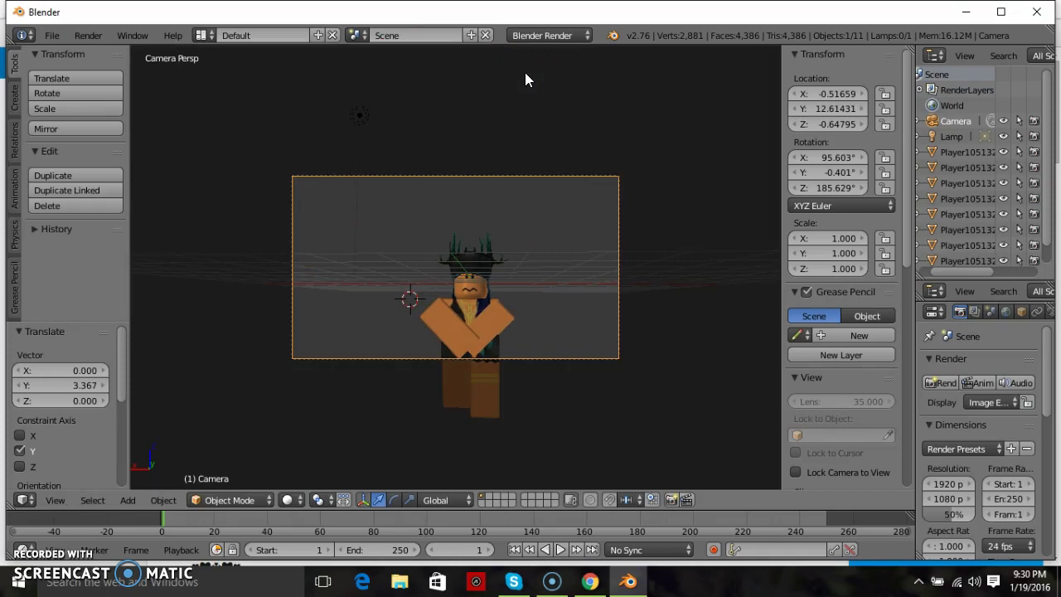
pyautogui.press('KP_0')
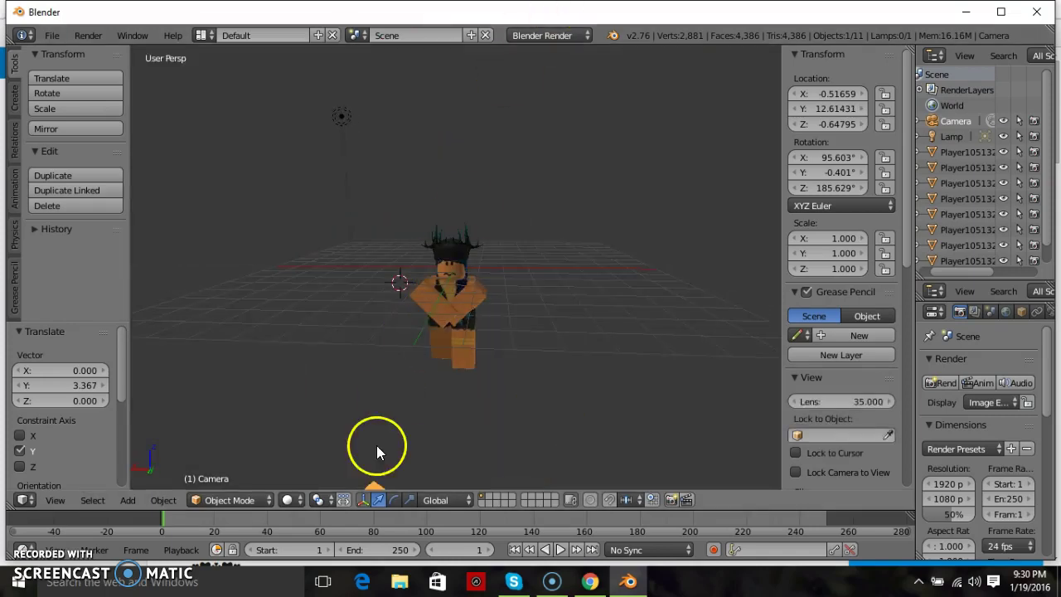
# - Lower the Camera further along Z to reach X -0.51659, Y 12.61431, Z -1.95279
pyautogui.scroll(-1, 349, 446)
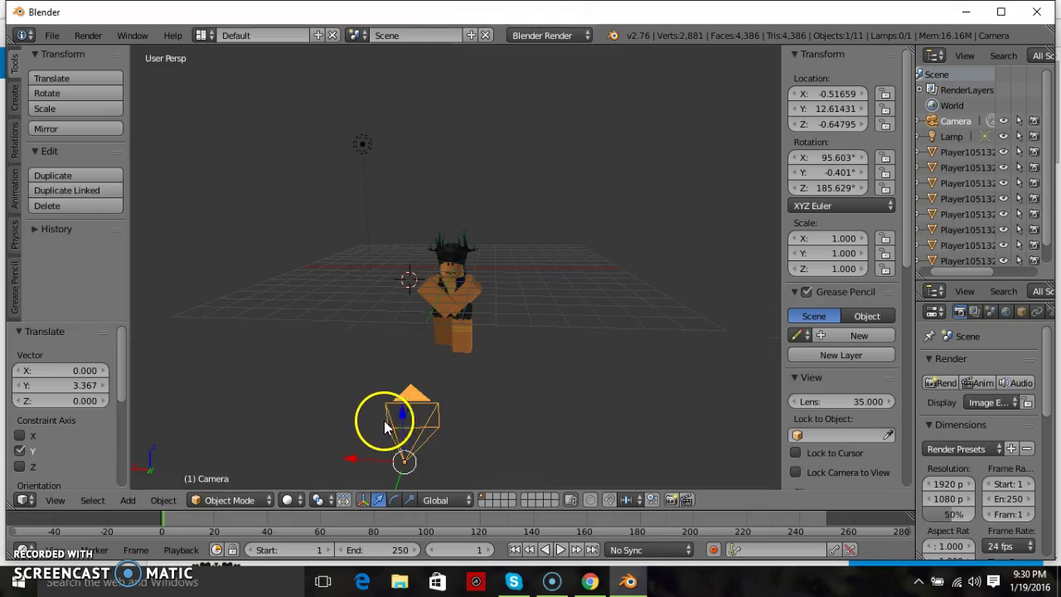
pyautogui.press('g')
pyautogui.press('z')
pyautogui.click(398, 446)
pyautogui.press('KP_0')
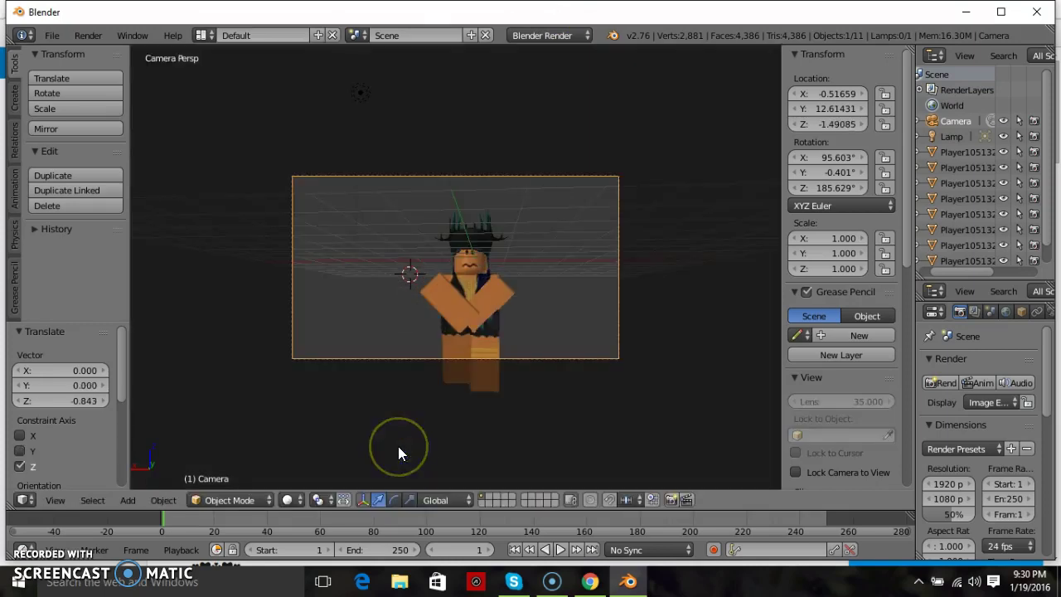
pyautogui.press('KP_0')
pyautogui.click(439, 298)
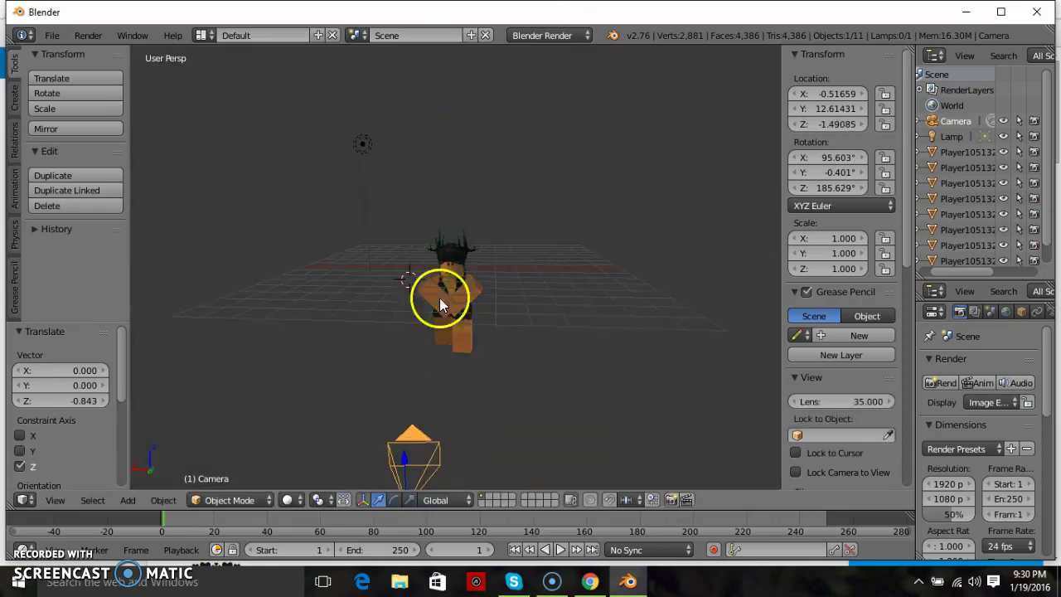
pyautogui.press('z')
pyautogui.moveTo(399, 430); pyautogui.dragTo(393, 468)
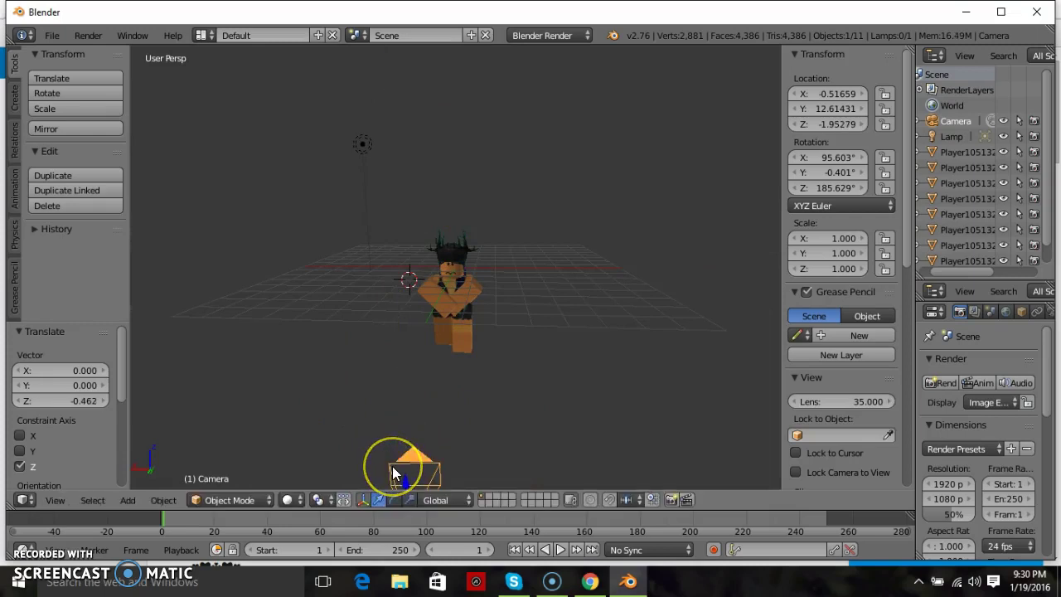
pyautogui.press('KP_0')
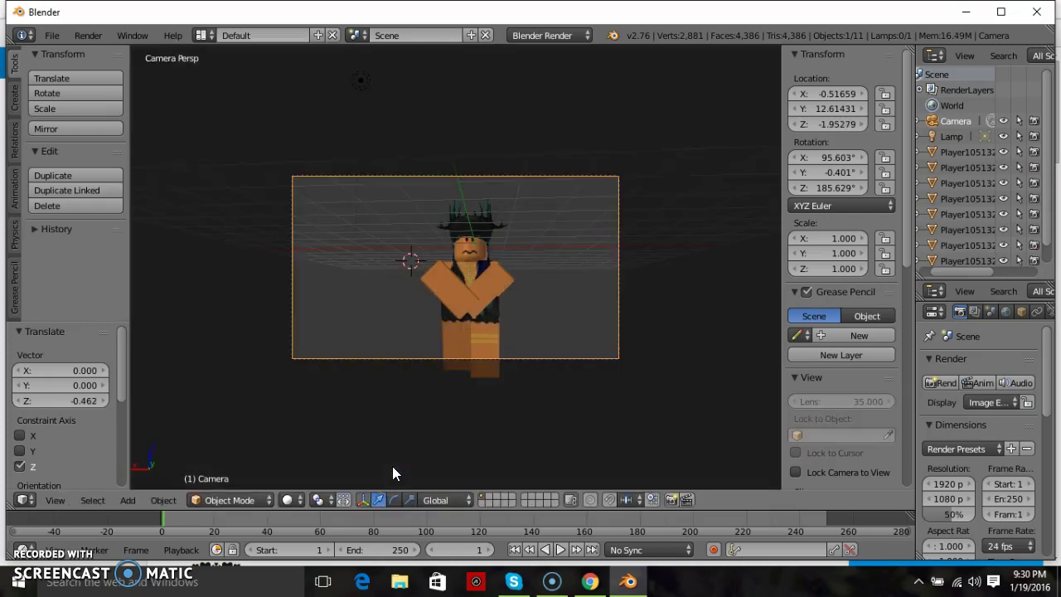
pyautogui.press('KP_0')
pyautogui.click(403, 439)
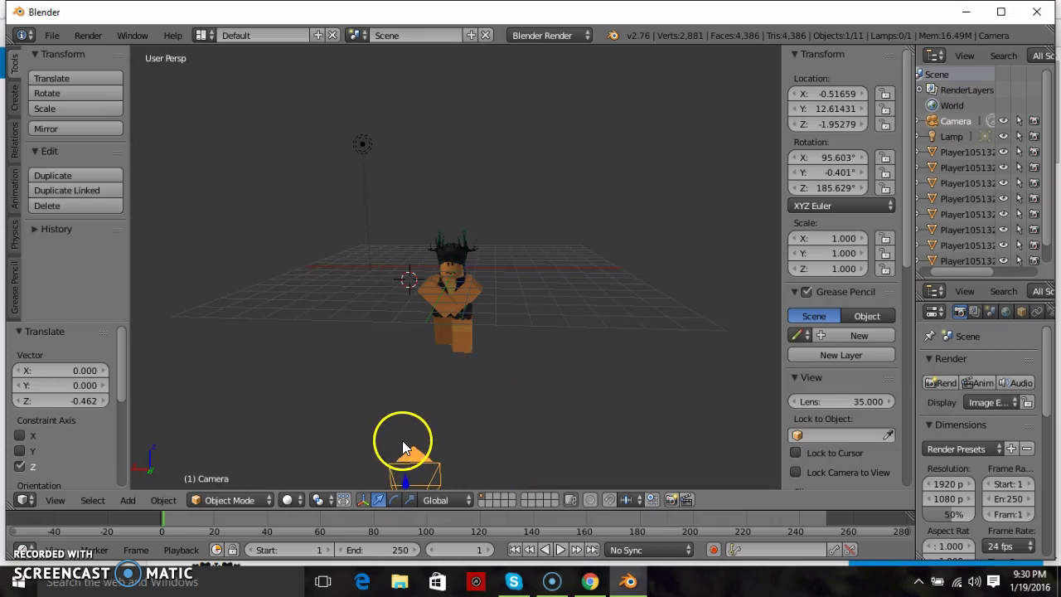
pyautogui.scroll(-4, 405, 440)
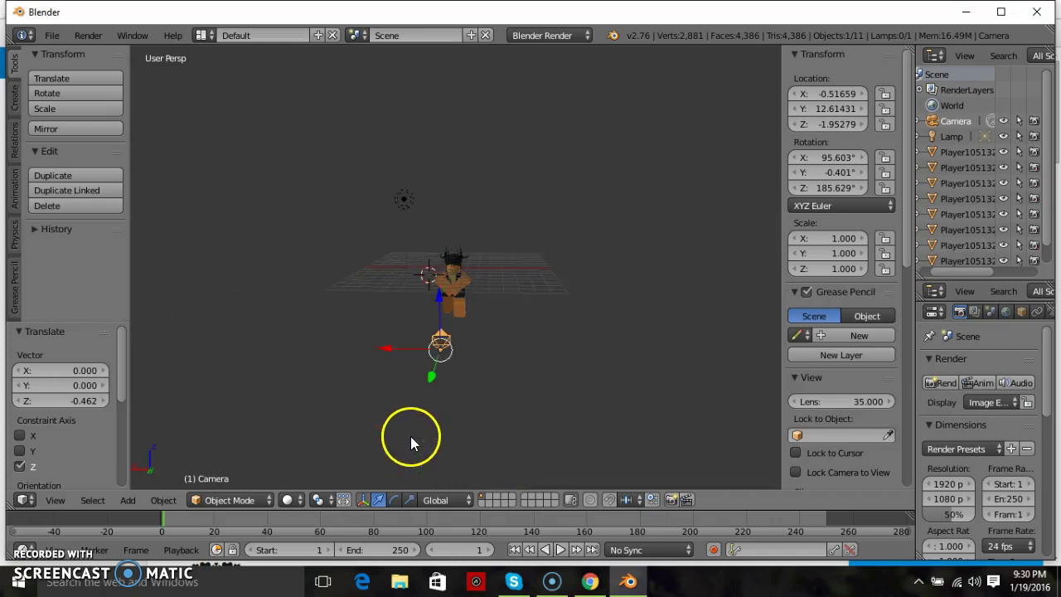
pyautogui.click(393, 499)
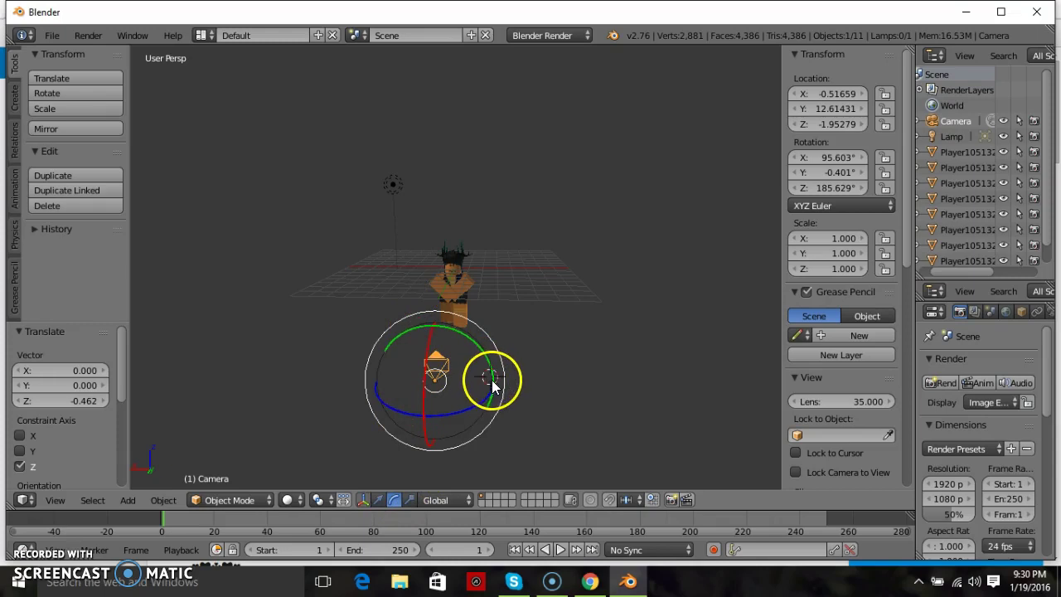
# - Rotate the Camera to 182.403° around Z and move it closer along Y
pyautogui.moveTo(492, 380); pyautogui.dragTo(489, 380)
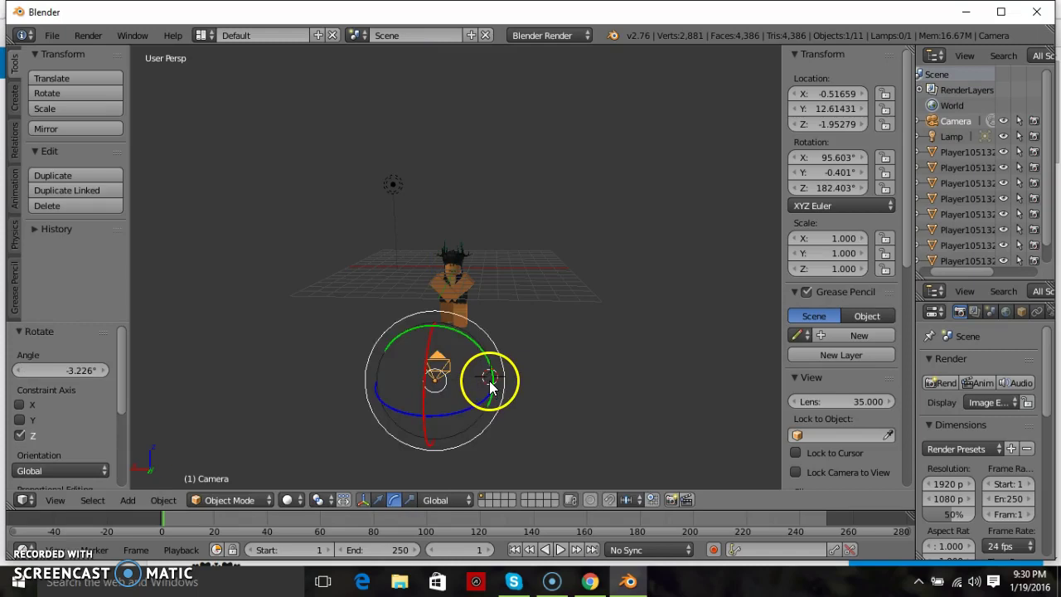
pyautogui.press('KP_0')
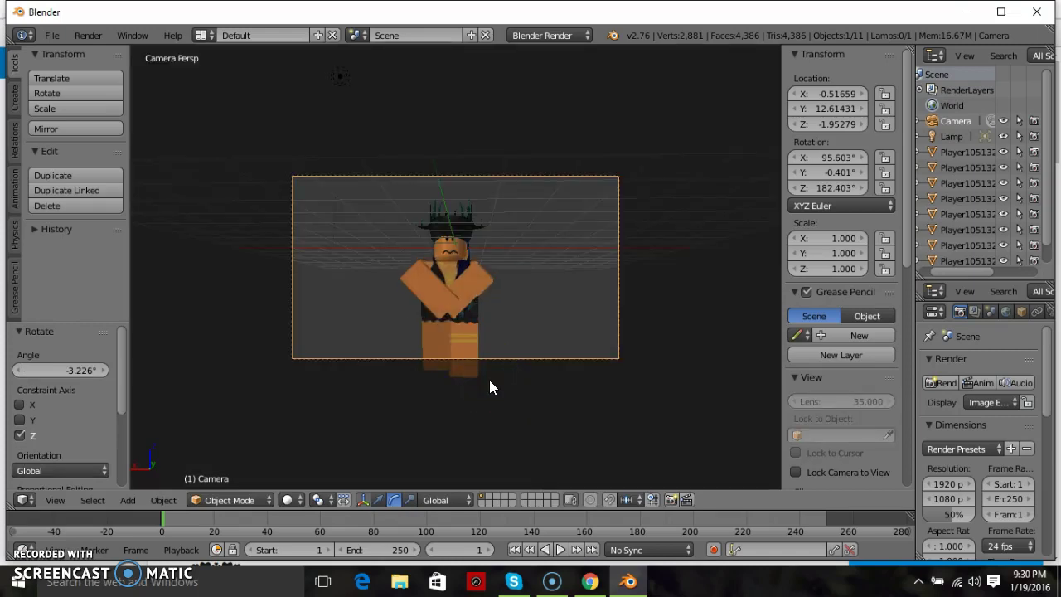
pyautogui.press('KP_0')
pyautogui.click(378, 500)
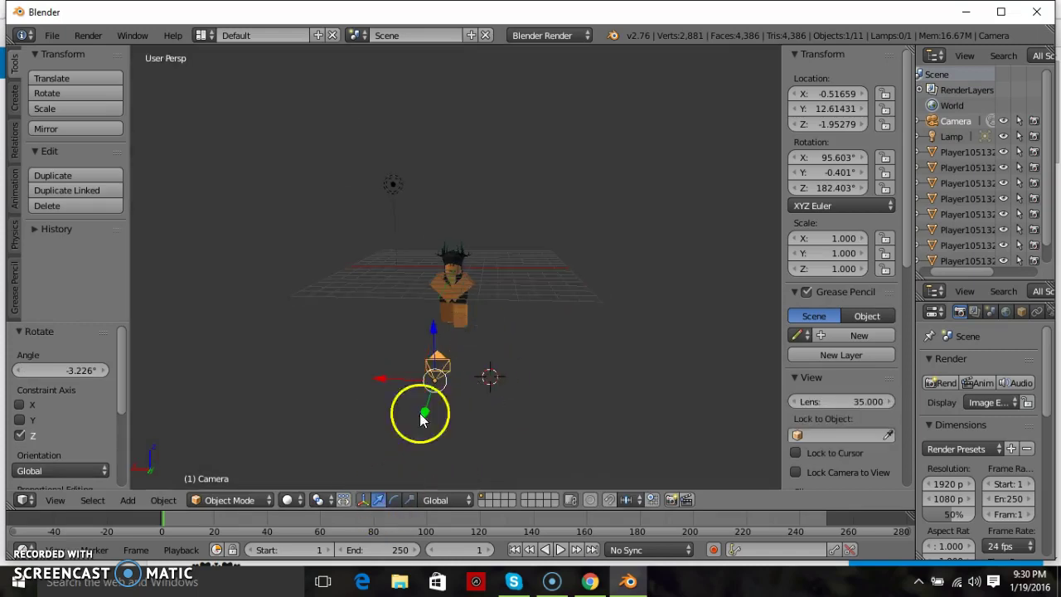
pyautogui.moveTo(426, 419); pyautogui.dragTo(438, 379)
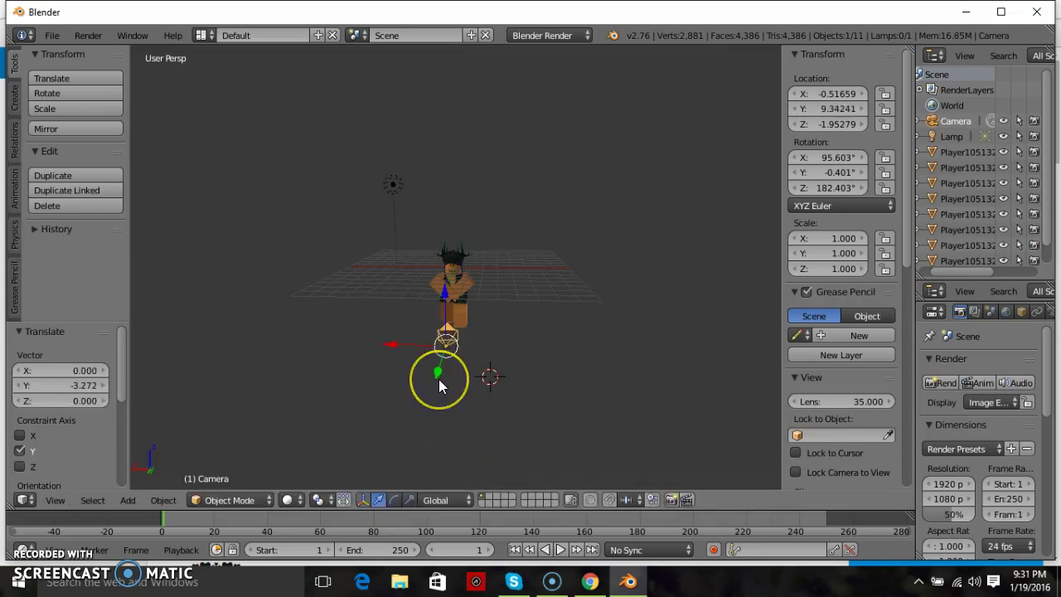
pyautogui.press('KP_0')
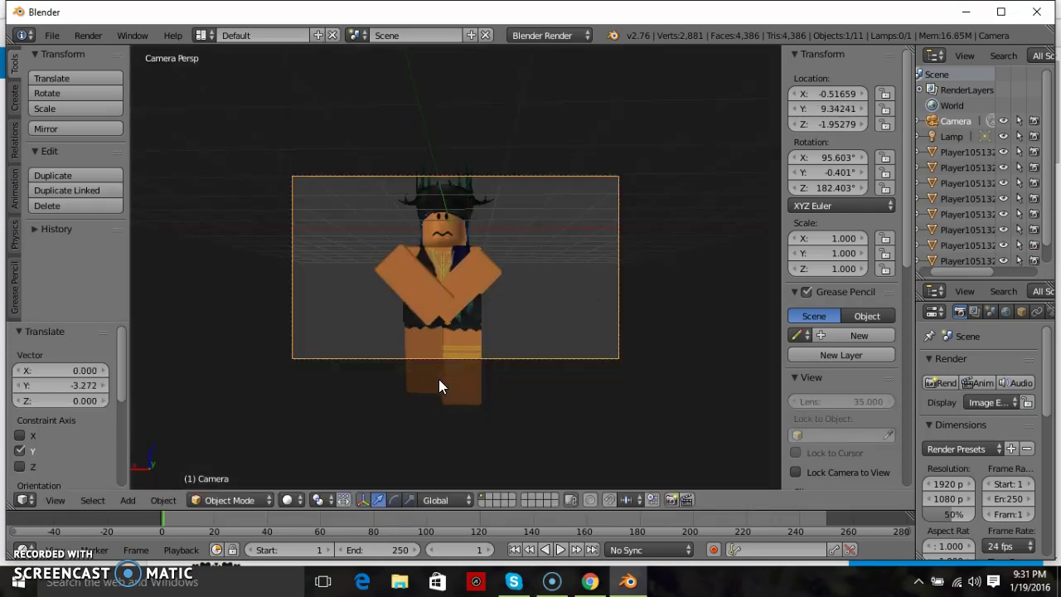
pyautogui.press('KP_0')
# - Centre the Camera at X 0.04788, Y 9.34241, Z -1.47410, framing head and crossed arms
pyautogui.moveTo(406, 342); pyautogui.dragTo(383, 345)
pyautogui.press('KP_0')
pyautogui.press('KP_0')
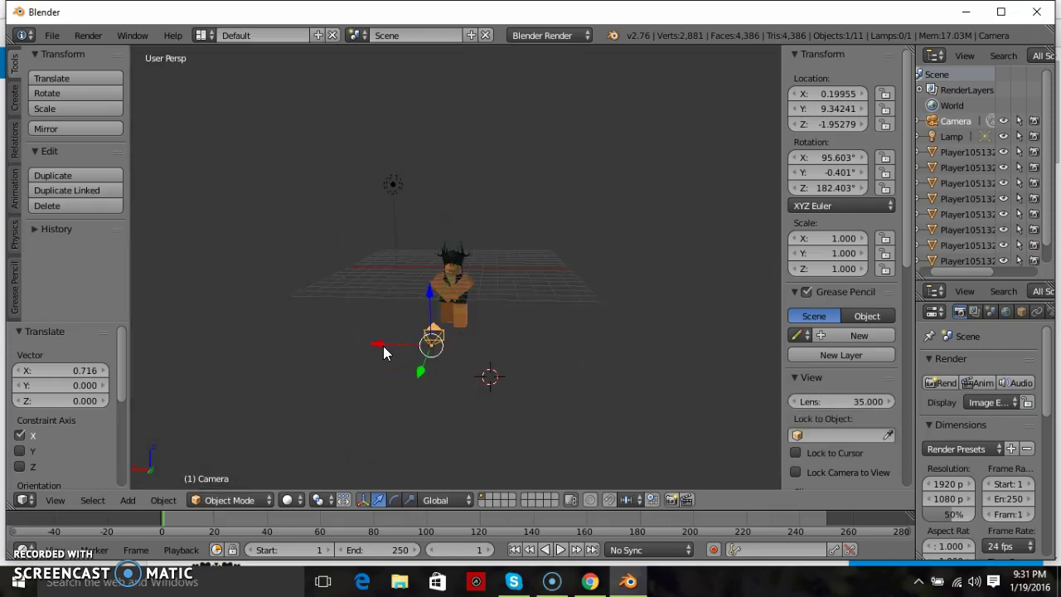
pyautogui.moveTo(383, 344); pyautogui.dragTo(387, 344)
pyautogui.moveTo(431, 296); pyautogui.dragTo(432, 284)
pyautogui.press('KP_Decimal')
pyautogui.press('KP_0')
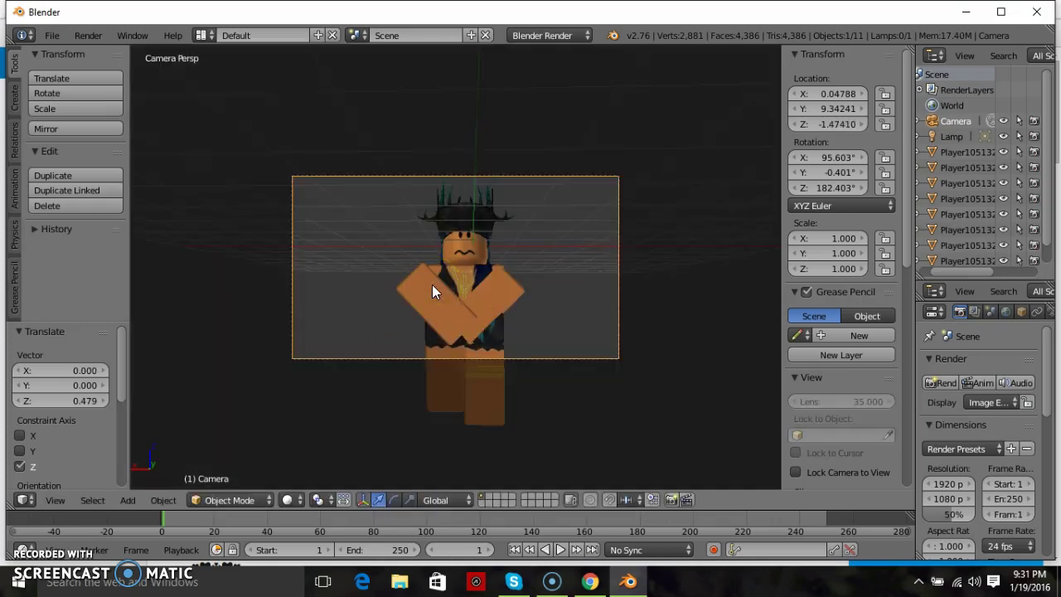
pyautogui.moveTo(432, 285); pyautogui.dragTo(439, 282, button='middle')
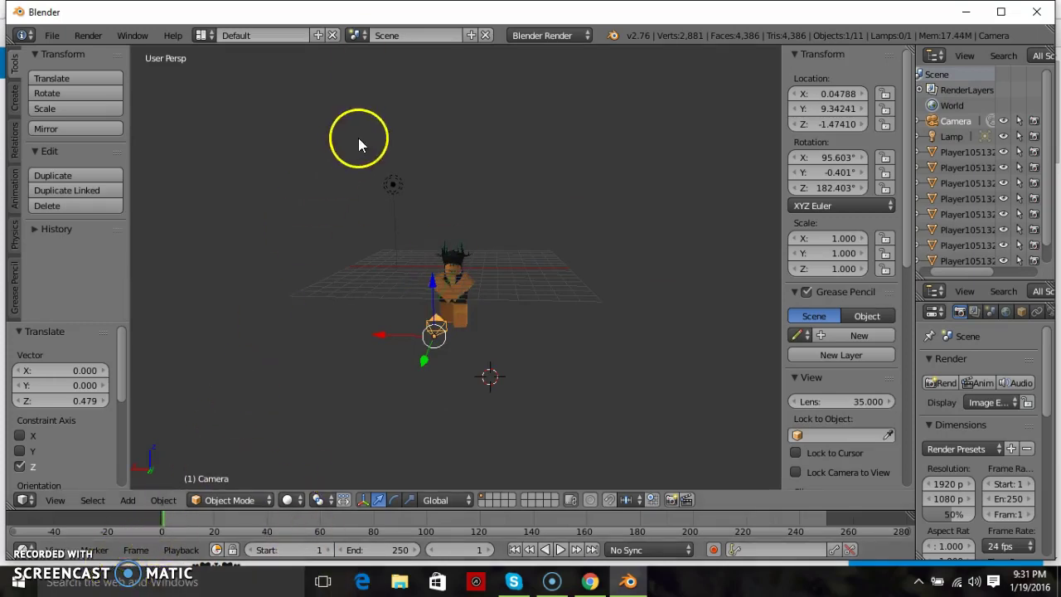
pyautogui.press('KP_0')
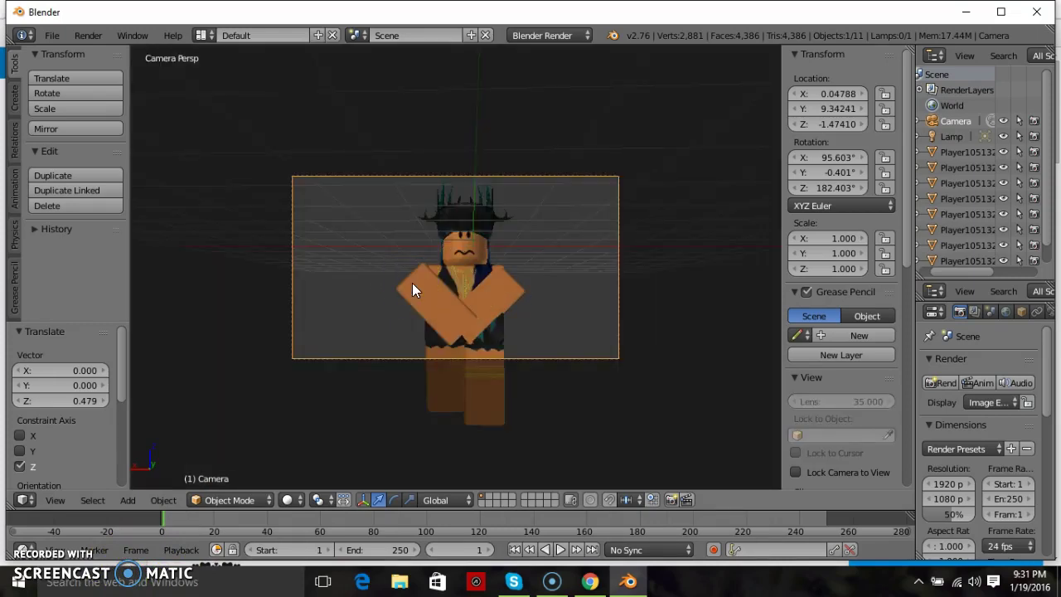
pyautogui.press('KP_0')
# - Select the Lamp, check its settings, and try moving it along Y
pyautogui.click(972, 136)
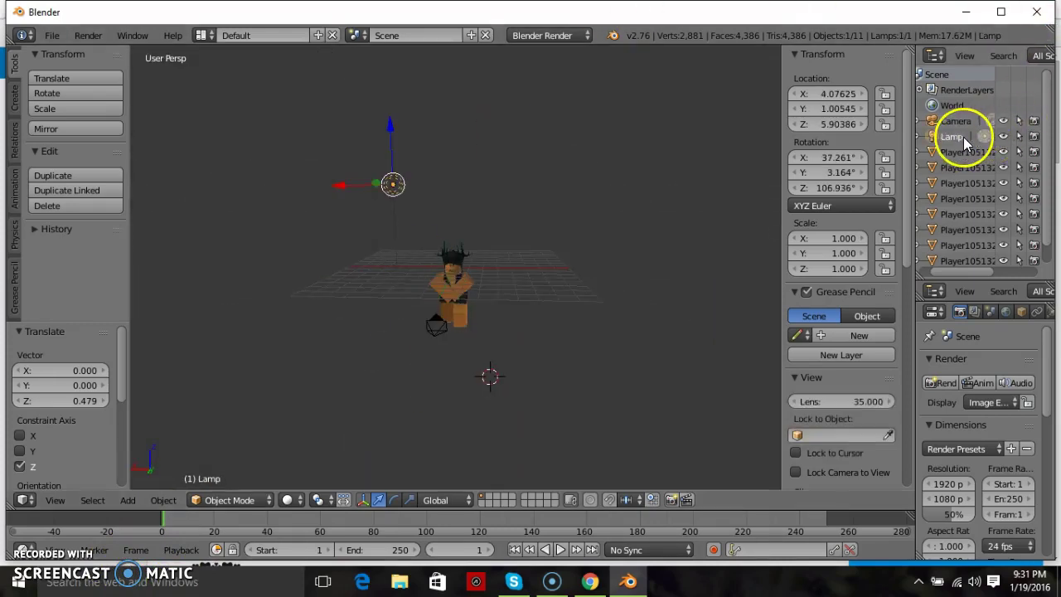
pyautogui.click(1049, 314)
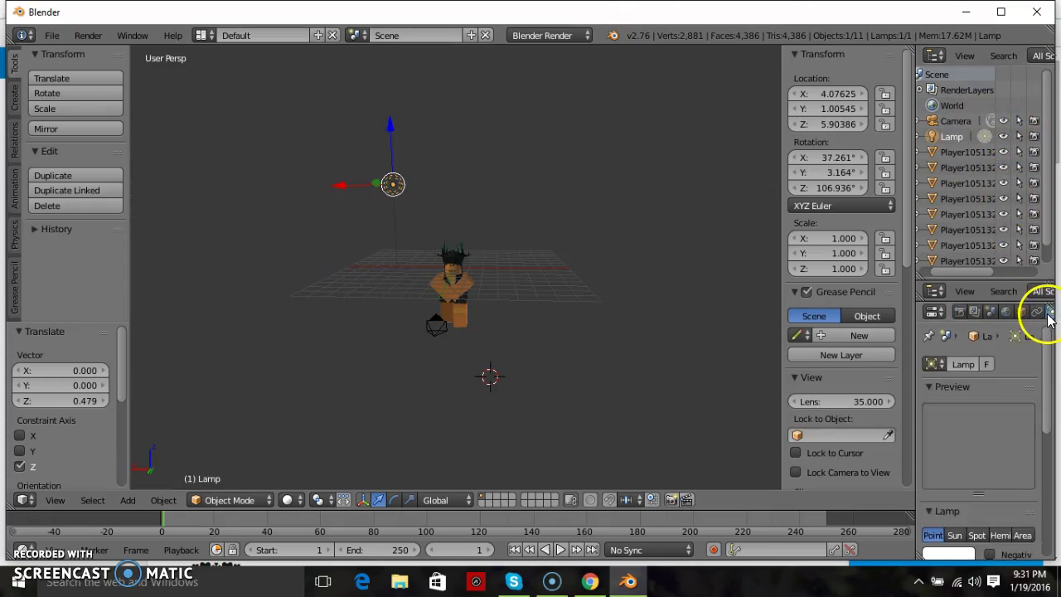
pyautogui.click(961, 315)
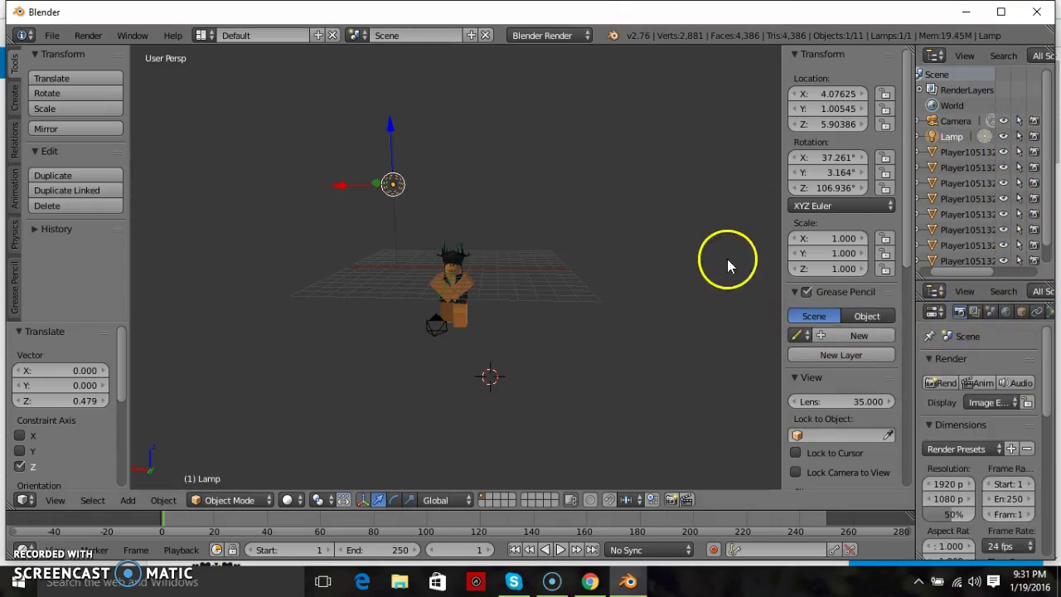
pyautogui.press('g')
pyautogui.press('y')
pyautogui.click(423, 204)
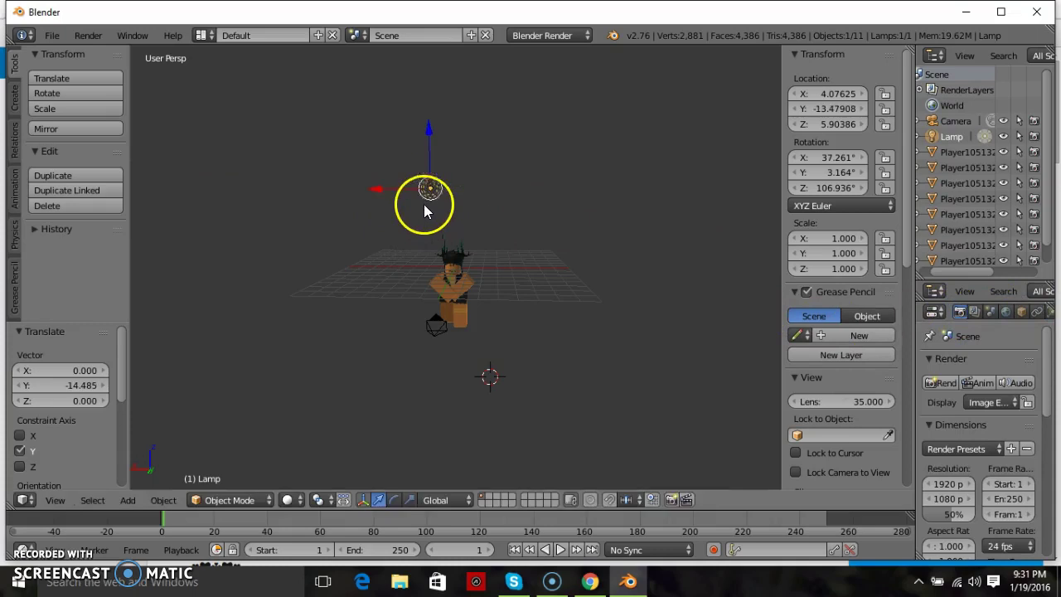
pyautogui.press('g')
pyautogui.press('y')
pyautogui.click(239, 189)
pyautogui.press('g')
pyautogui.press('y')
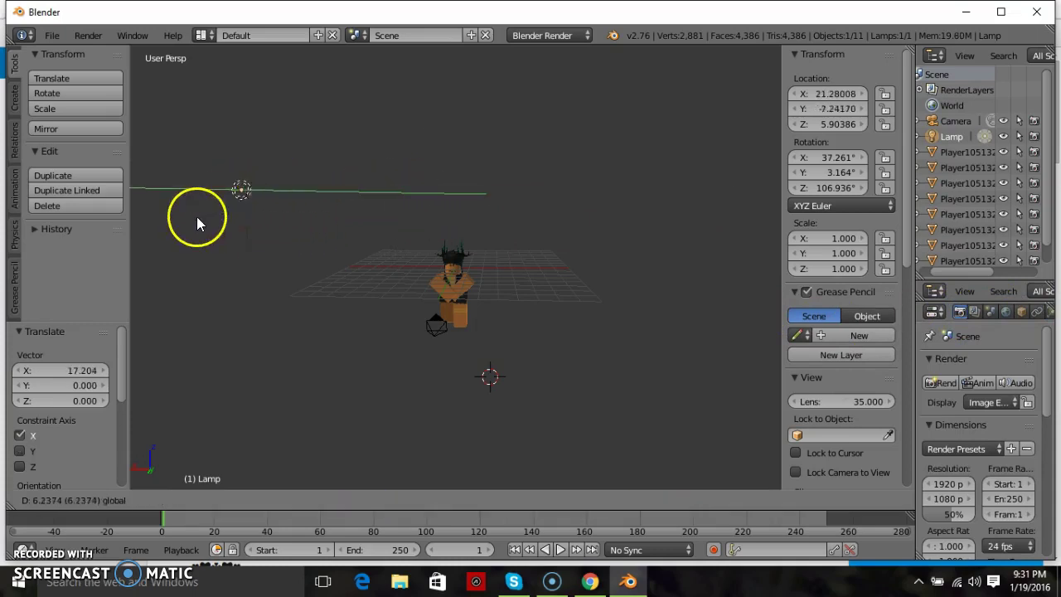
pyautogui.click(185, 222)
pyautogui.write('gy')
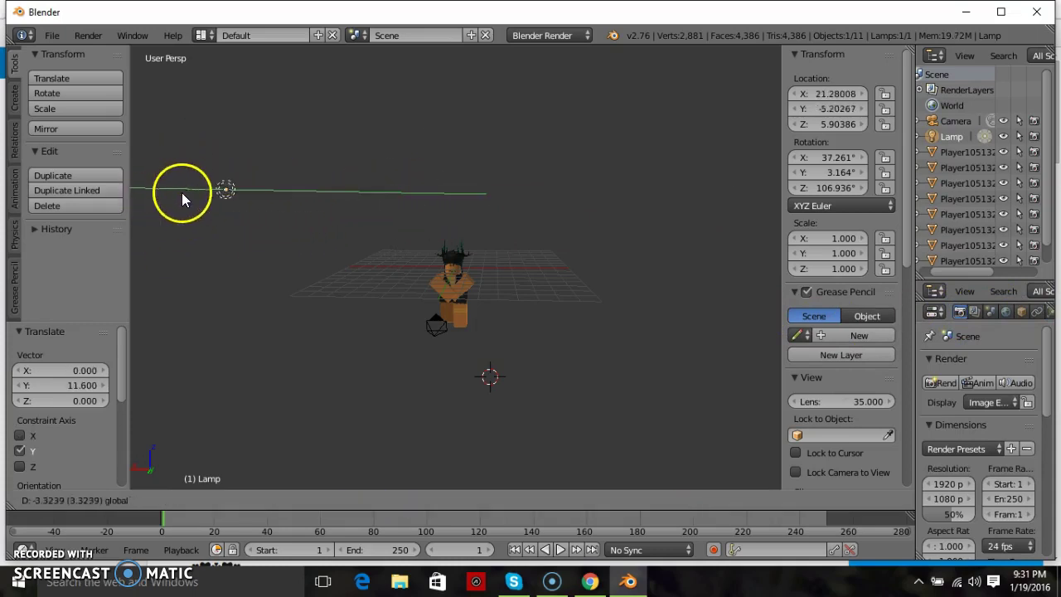
pyautogui.write('-1000000000')
pyautogui.press('Return')
pyautogui.click(483, 205)
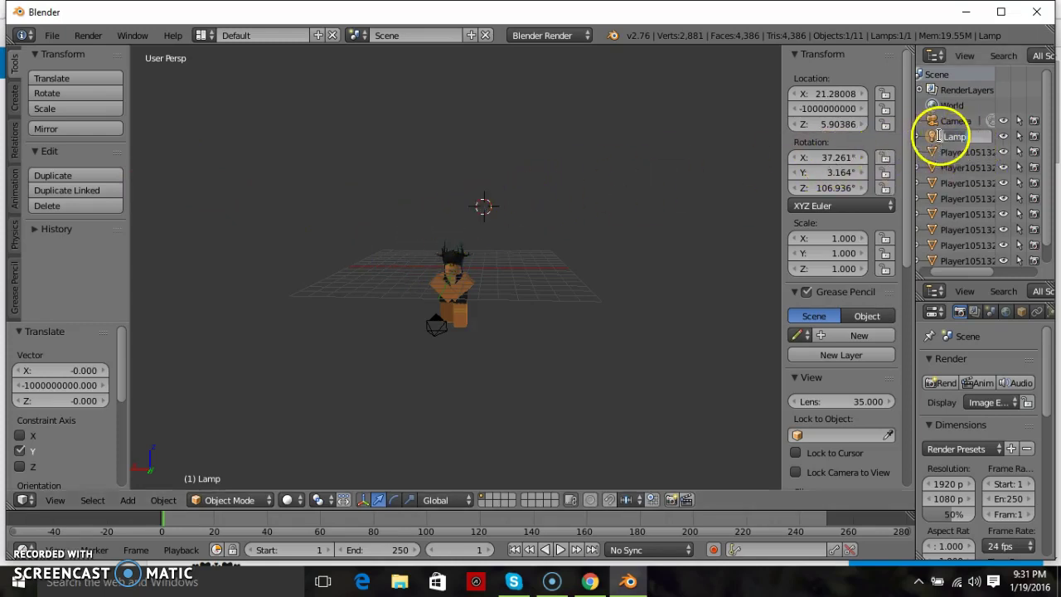
# - Add a second lamp, Lamp.001, and move it left and up toward the character
pyautogui.moveTo(936, 137); pyautogui.dragTo(600, 362)
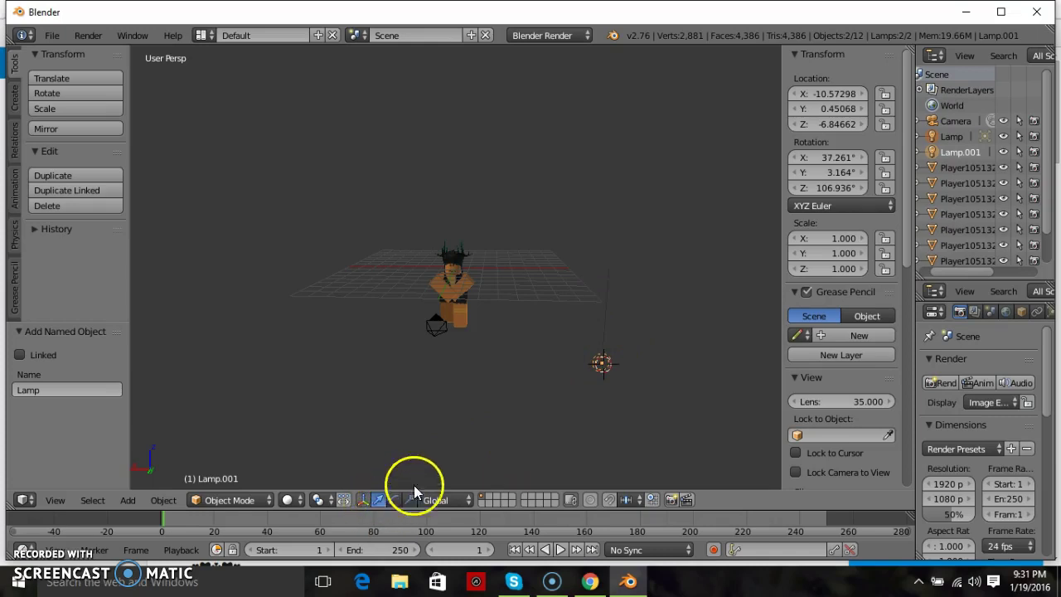
pyautogui.click(952, 138)
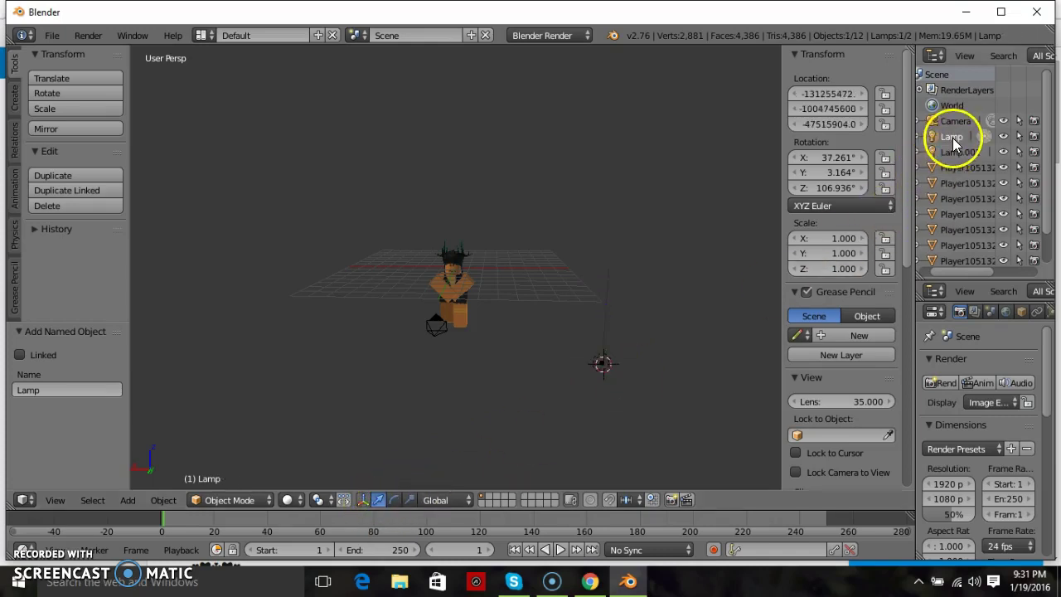
pyautogui.click(953, 150)
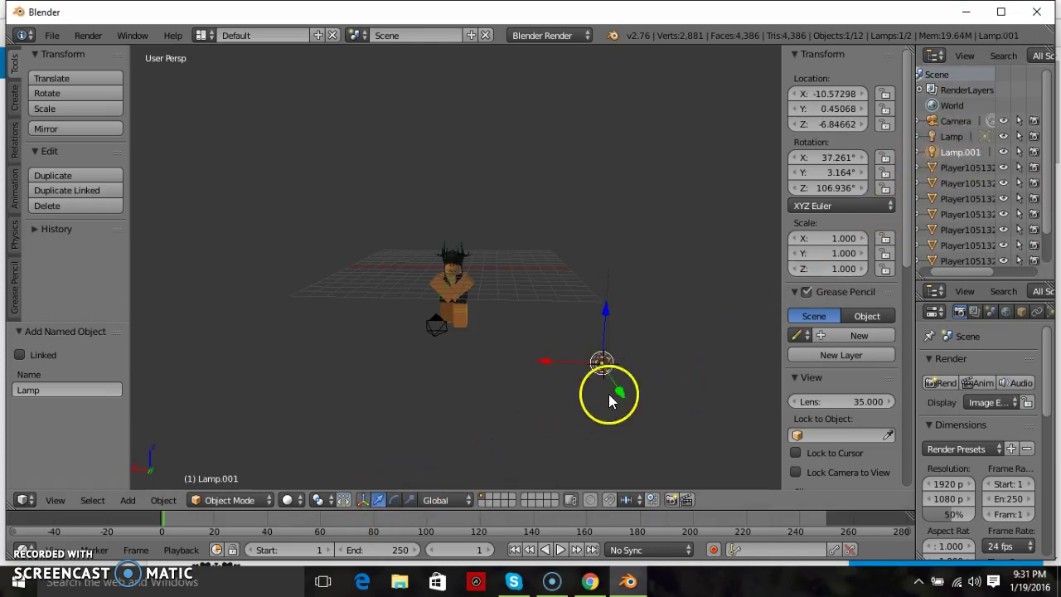
pyautogui.moveTo(561, 362); pyautogui.dragTo(444, 365)
pyautogui.moveTo(458, 319); pyautogui.dragTo(451, 263)
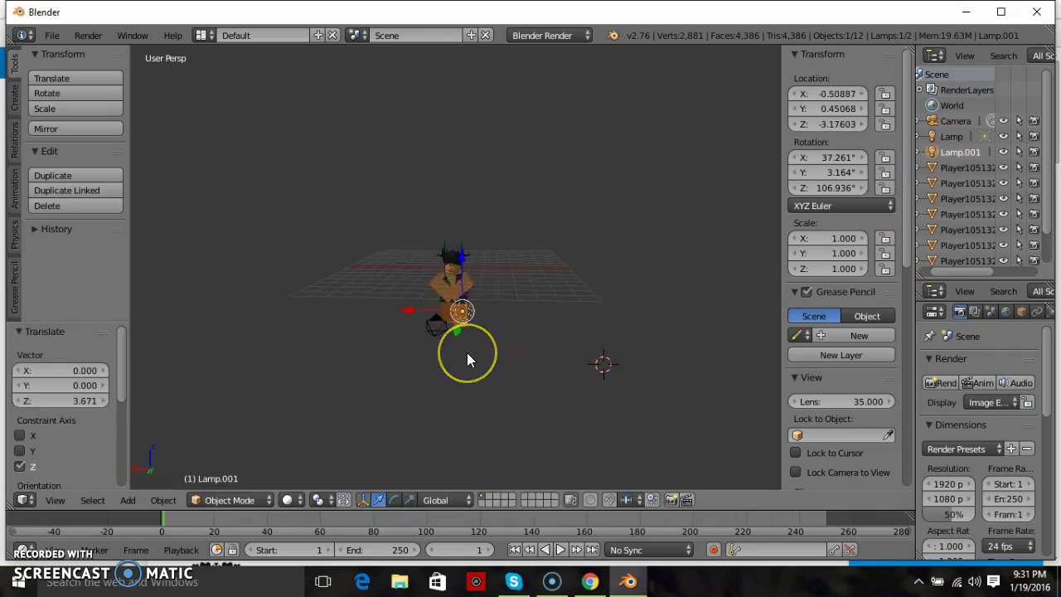
# - Shift Lamp.001 along Y and raise it along Z beside the character's upper body
pyautogui.moveTo(466, 352); pyautogui.dragTo(604, 245, button='middle')
pyautogui.press('KP_5')
pyautogui.moveTo(522, 308); pyautogui.dragTo(622, 325)
pyautogui.moveTo(564, 259); pyautogui.dragTo(566, 220)
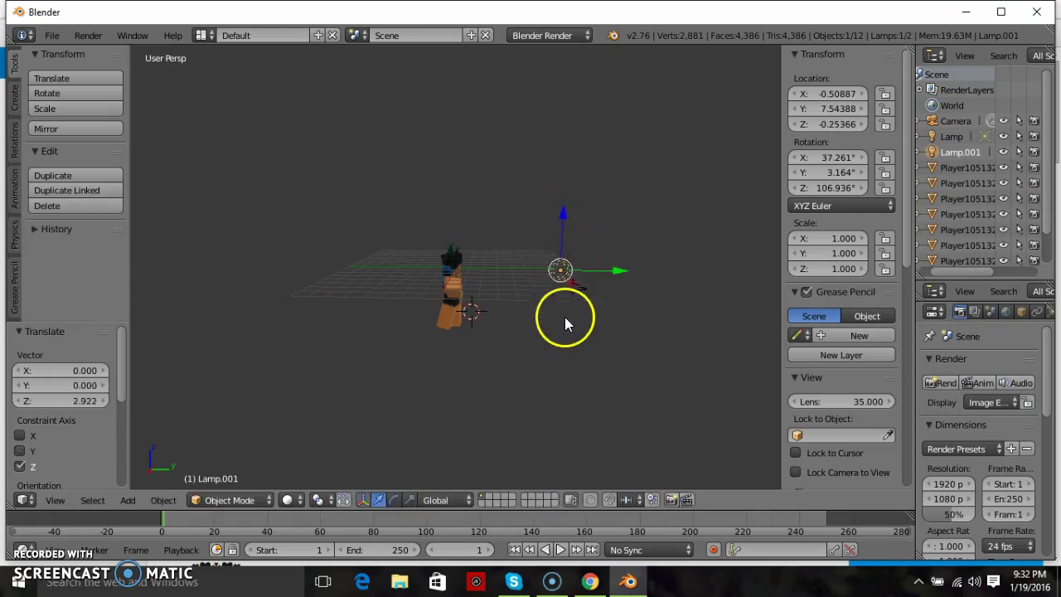
pyautogui.moveTo(563, 313); pyautogui.dragTo(563, 322, button='middle')
pyautogui.press('KP_5')
pyautogui.press('KP_4')
pyautogui.press('KP_4')
pyautogui.press('KP_4')
pyautogui.press('KP_4')
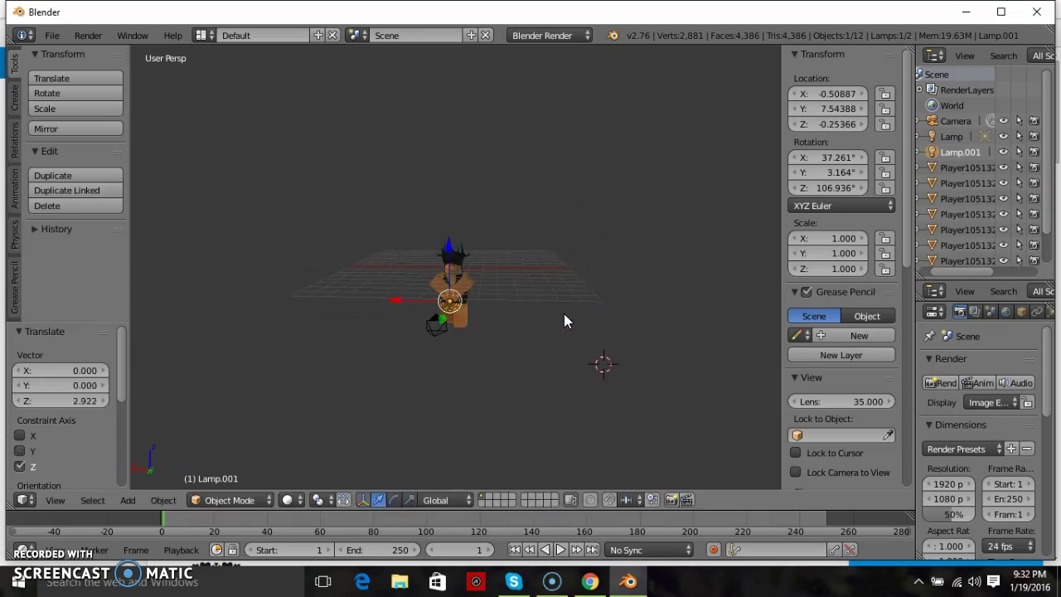
pyautogui.press('KP_5')
pyautogui.press('KP_8')
pyautogui.press('KP_8')
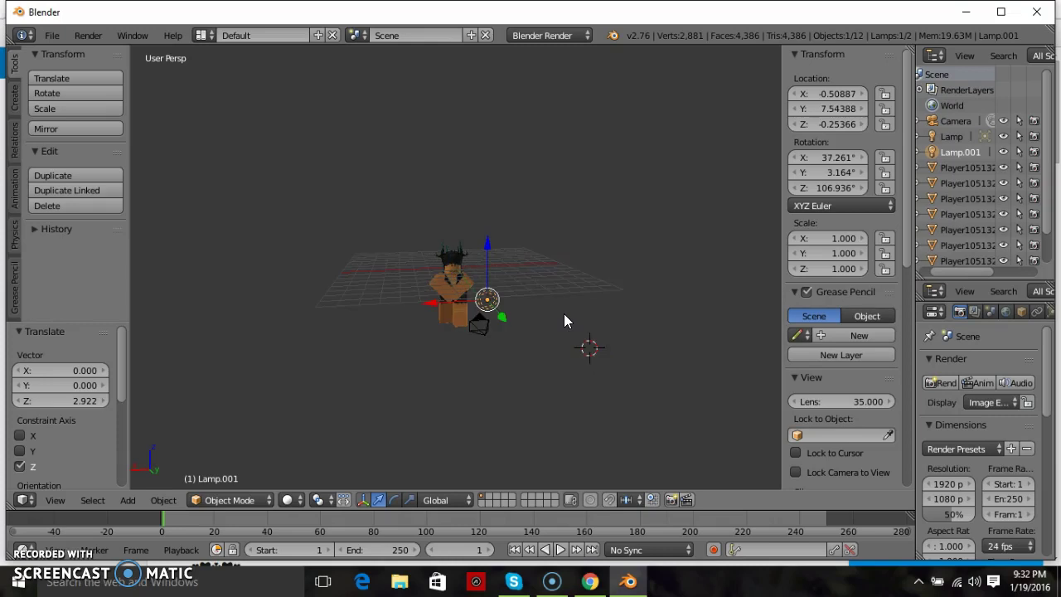
# - Fine-tune Lamp.001 along Y and X to X 0.11392, Y 4.73012, Z -0.25366, checking through the camera
pyautogui.moveTo(504, 313); pyautogui.dragTo(490, 301)
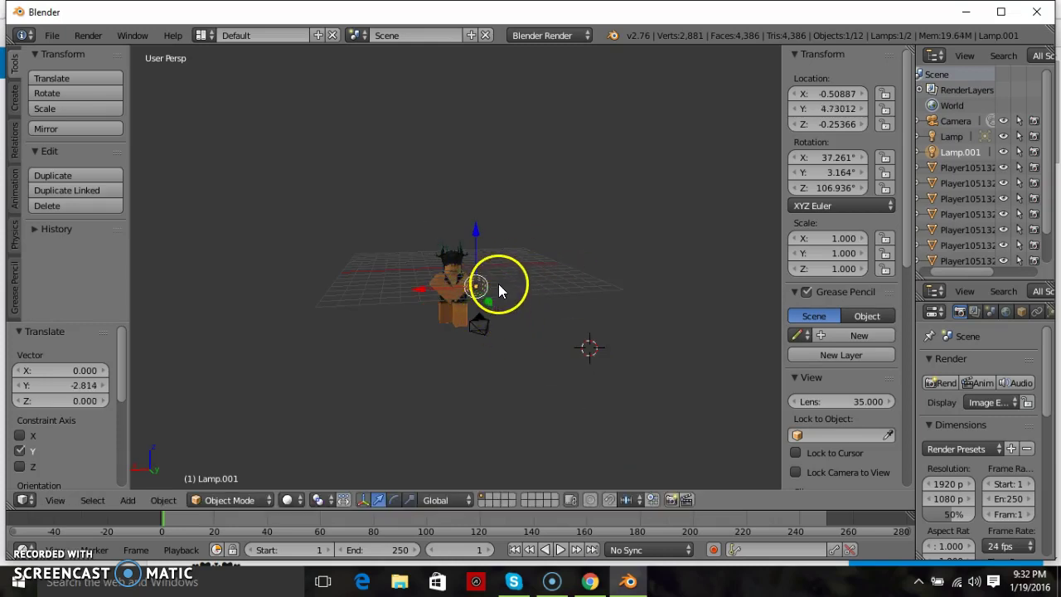
pyautogui.press('KP_6')
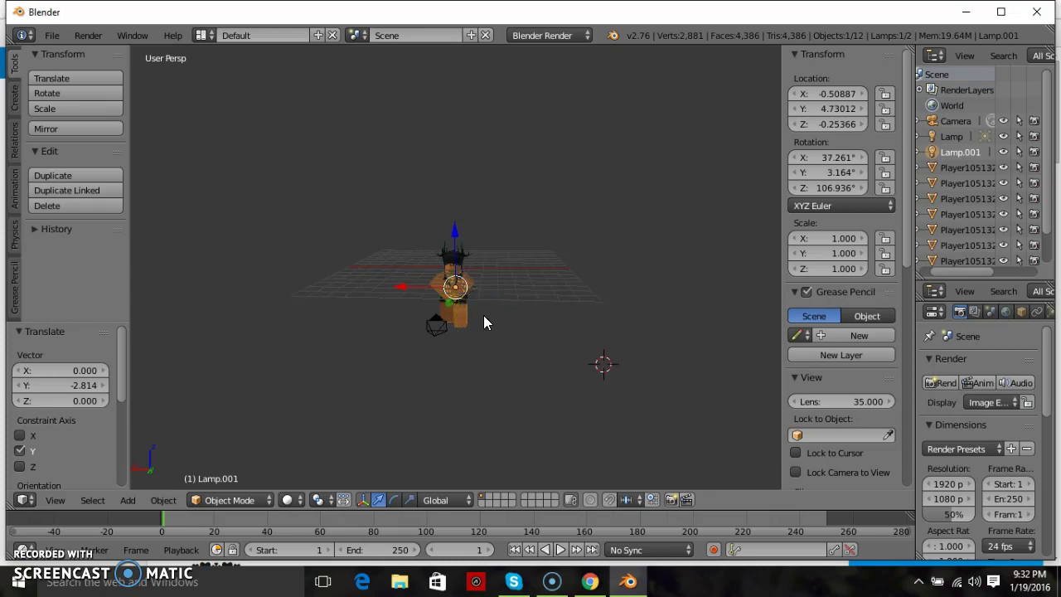
pyautogui.moveTo(406, 285); pyautogui.dragTo(383, 288)
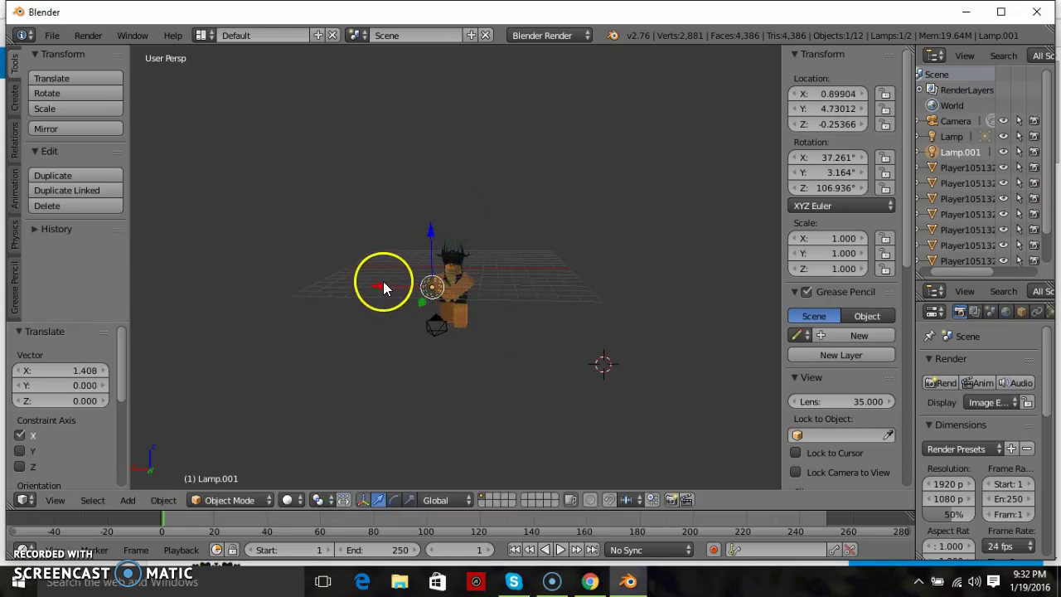
pyautogui.press('KP_0')
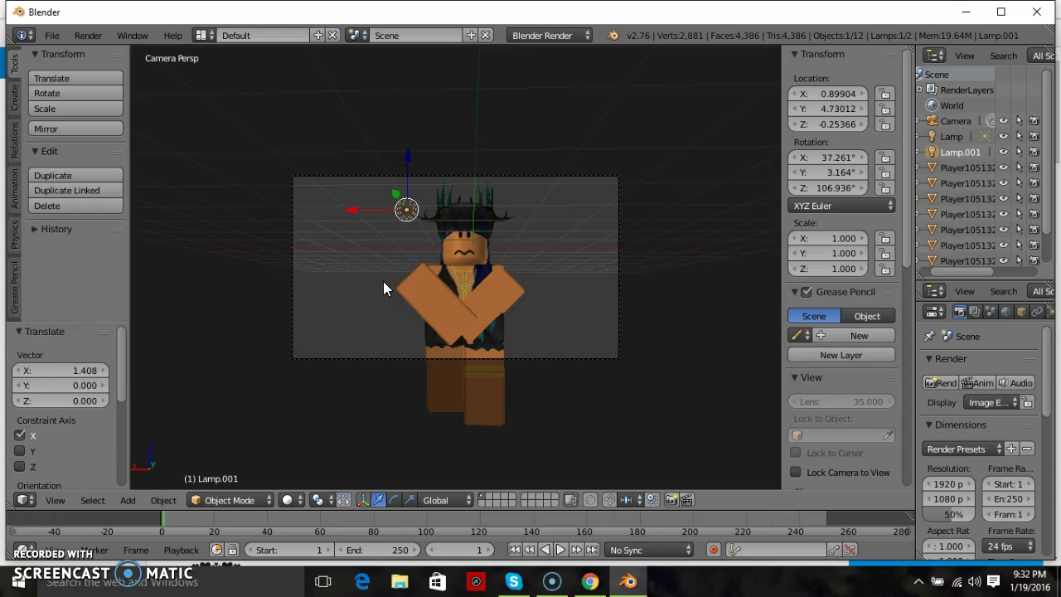
pyautogui.moveTo(356, 210); pyautogui.dragTo(416, 213)
pyautogui.press('KP_0')
pyautogui.scroll(-3, 412, 213)
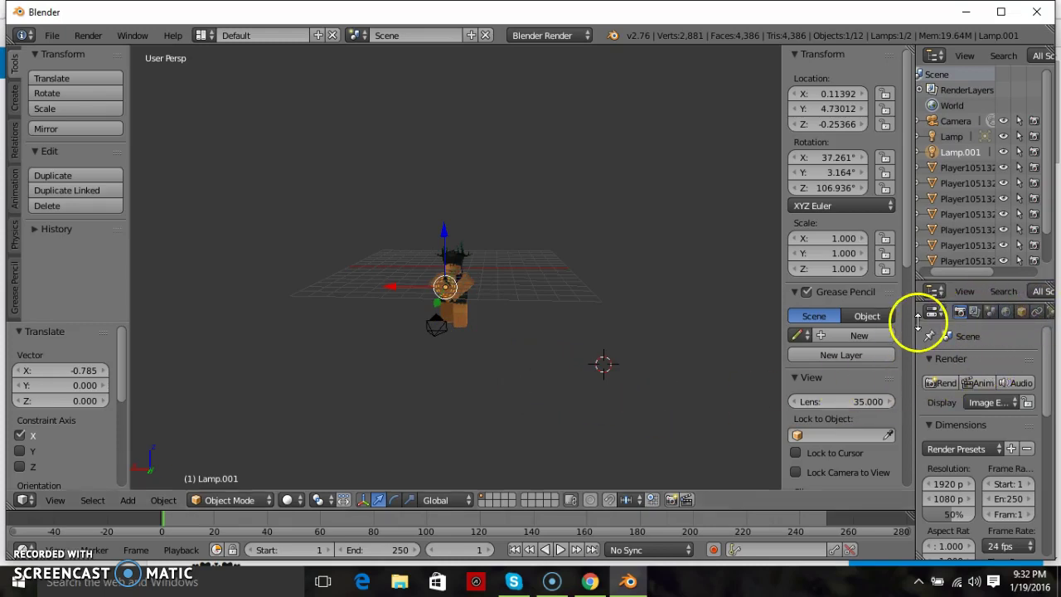
pyautogui.press('n')
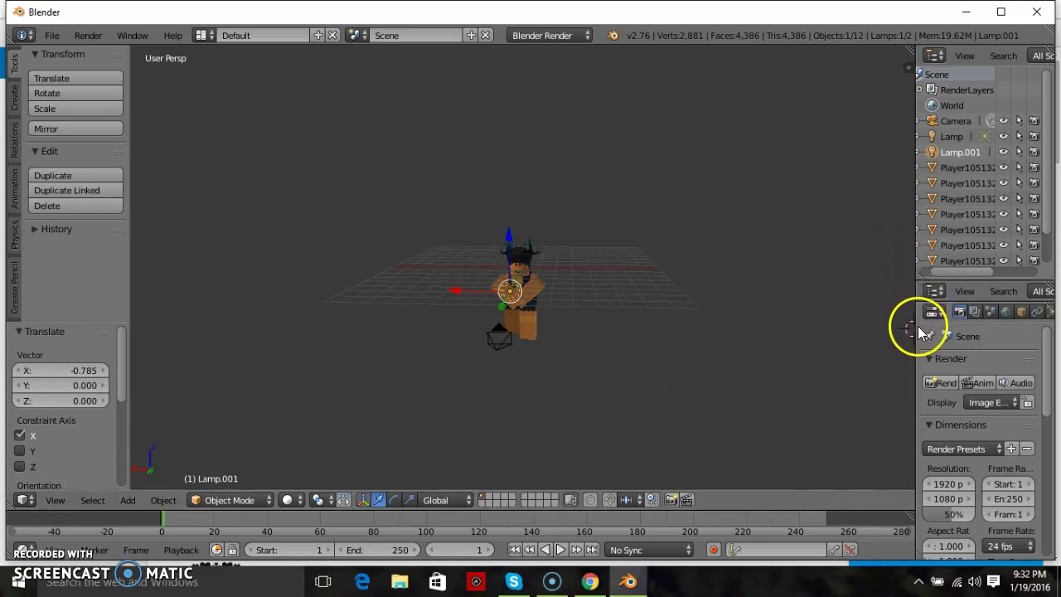
# - Change Lamp.001's lamp type to Sun in the Lamp properties
pyautogui.moveTo(917, 331); pyautogui.dragTo(748, 338)
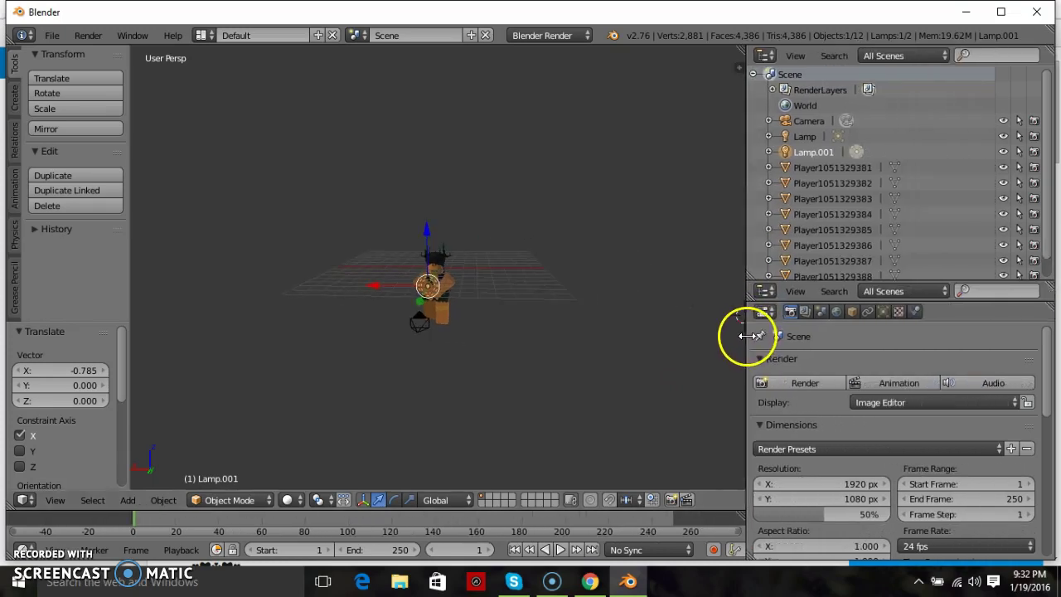
pyautogui.click(883, 312)
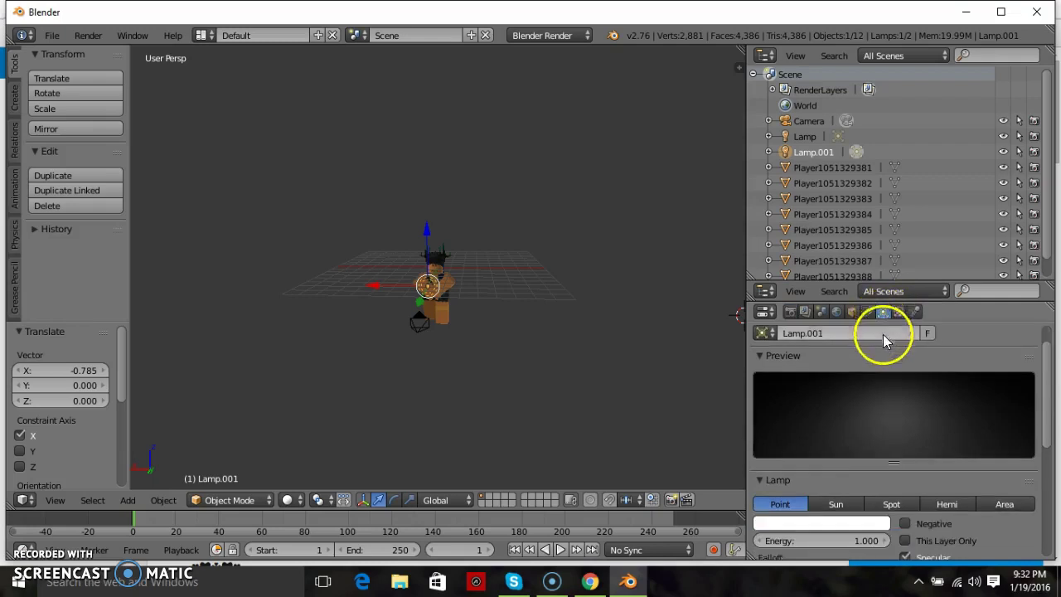
pyautogui.click(835, 504)
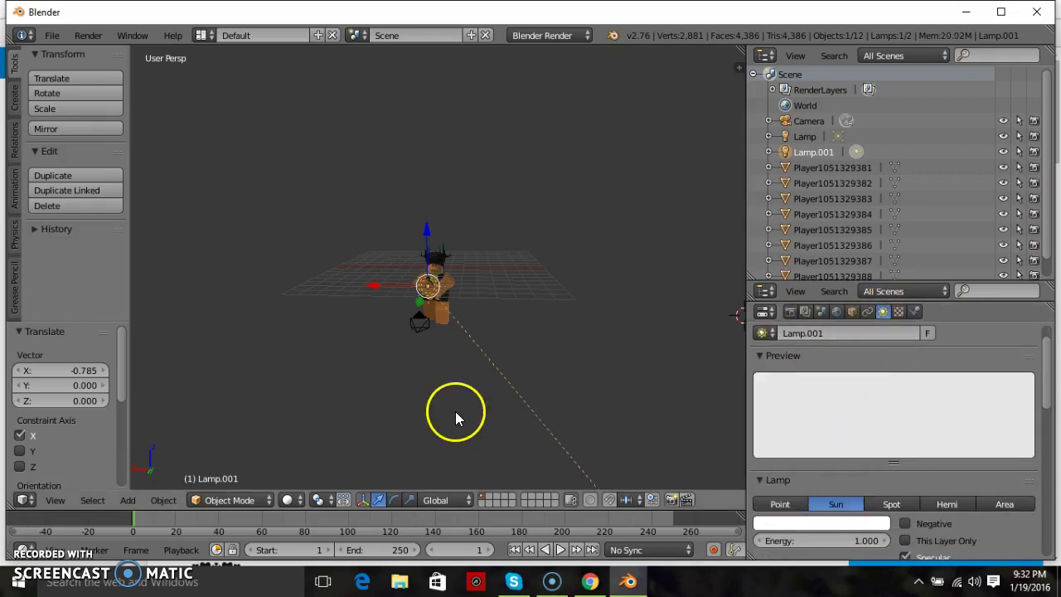
# - Rotate the sun lamp about the Z axis with the rotate manipulator, last by 6.668°
pyautogui.click(393, 500)
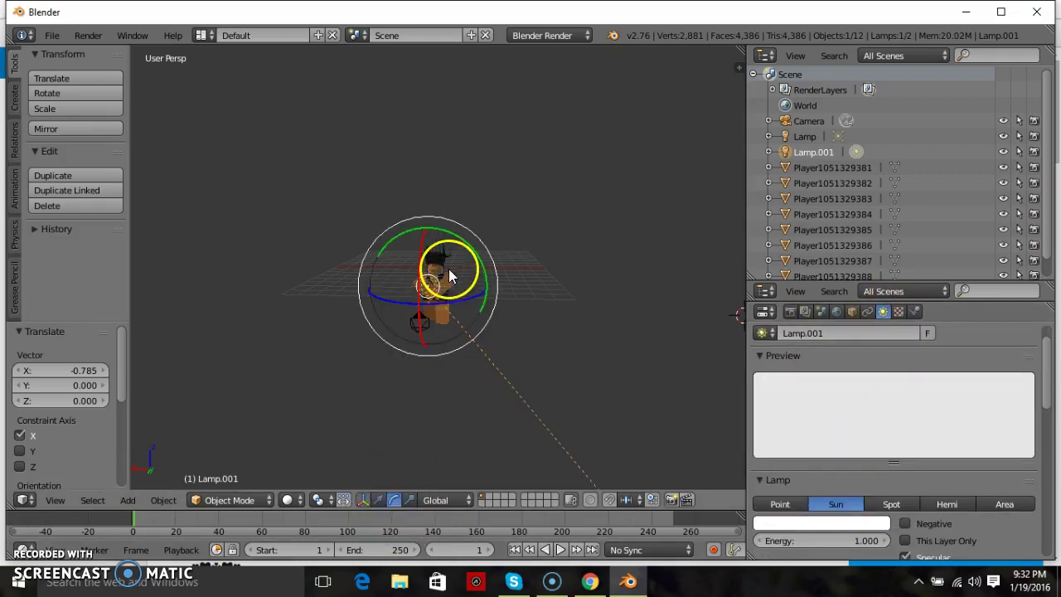
pyautogui.click(472, 245)
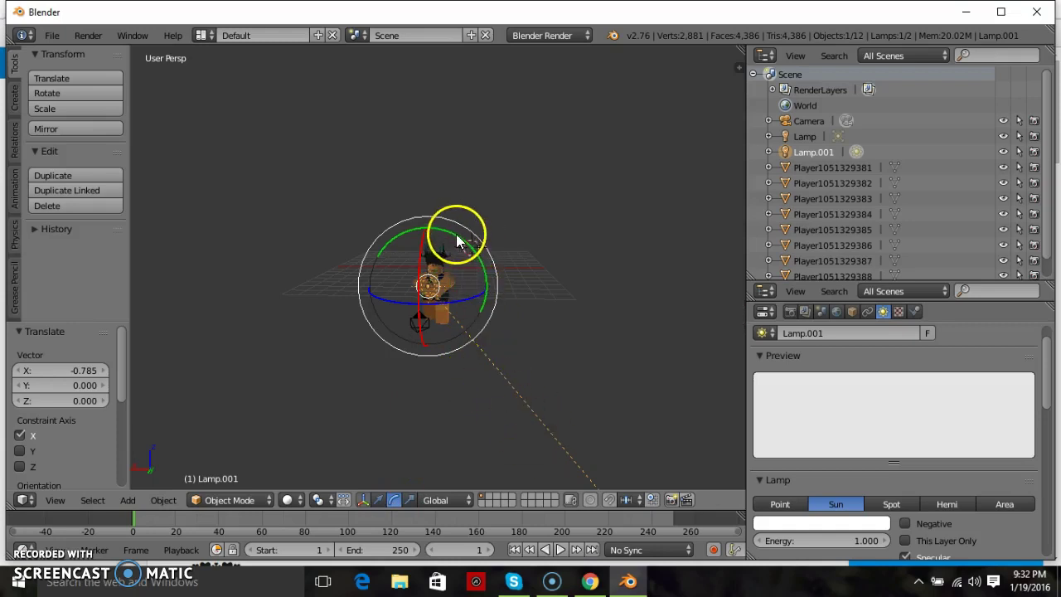
pyautogui.moveTo(426, 300); pyautogui.dragTo(517, 410)
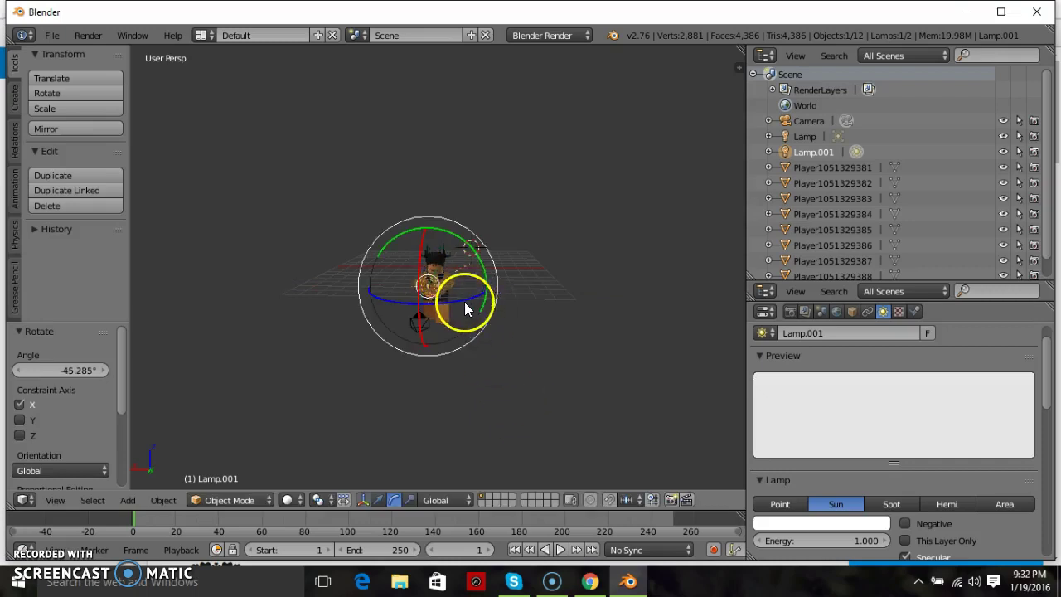
pyautogui.moveTo(464, 301); pyautogui.dragTo(471, 298)
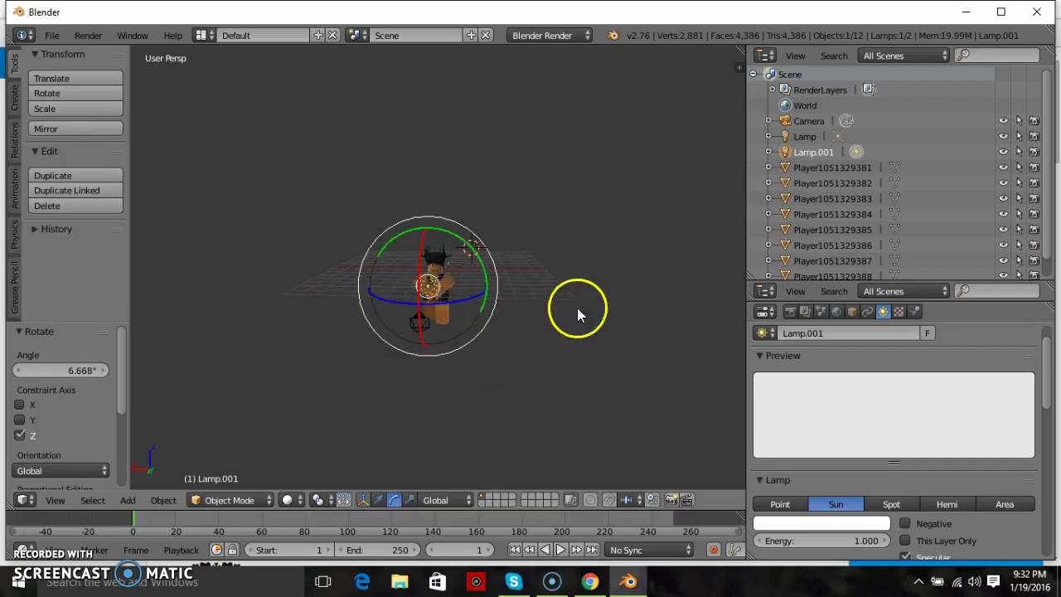
# - Render the scene to check the lighting from Lamp.001
pyautogui.click(793, 313)
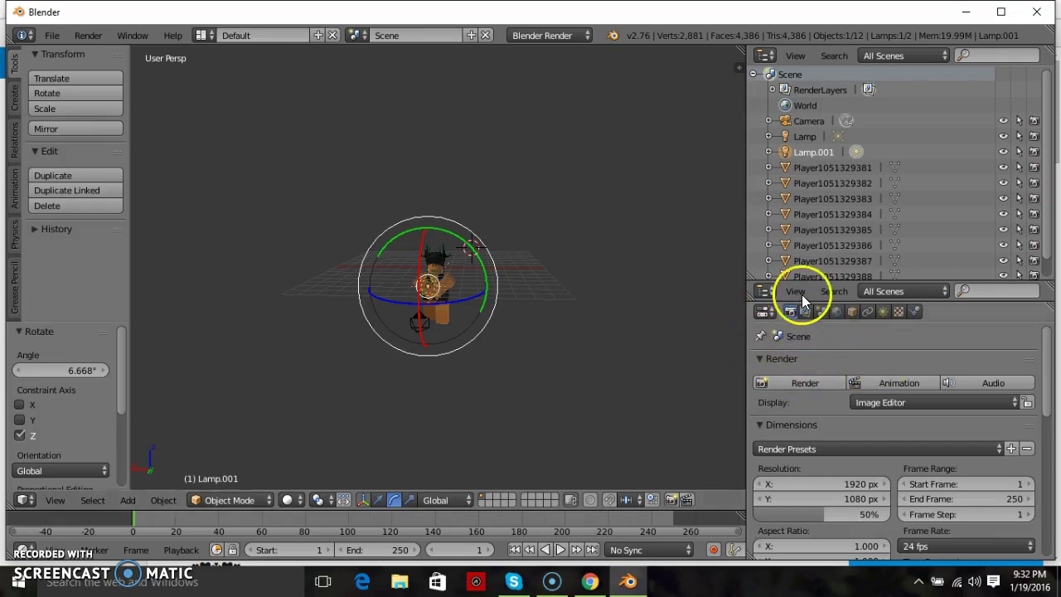
pyautogui.click(792, 382)
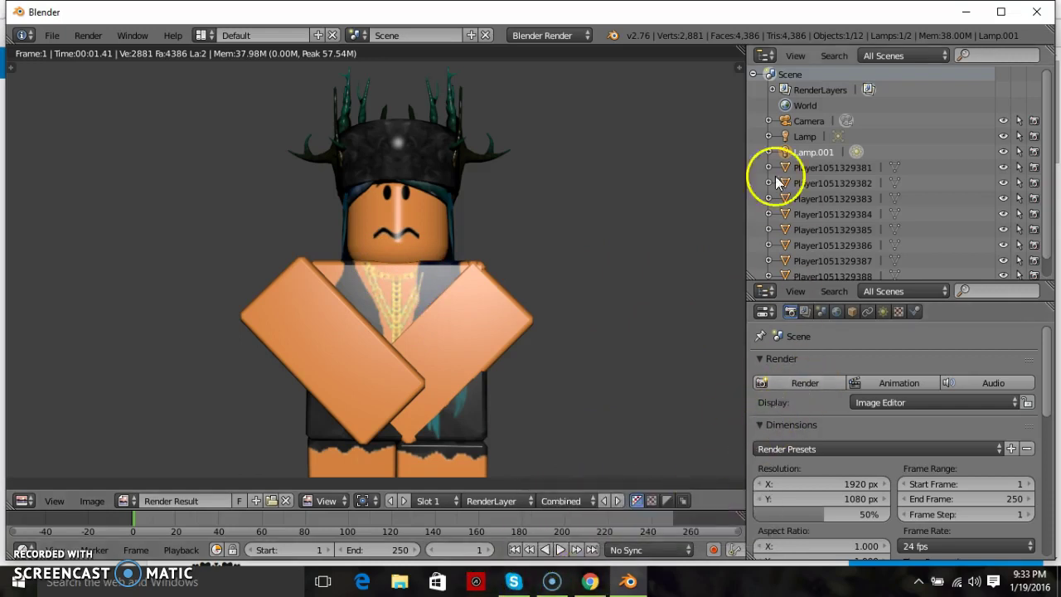
pyautogui.press('Escape')
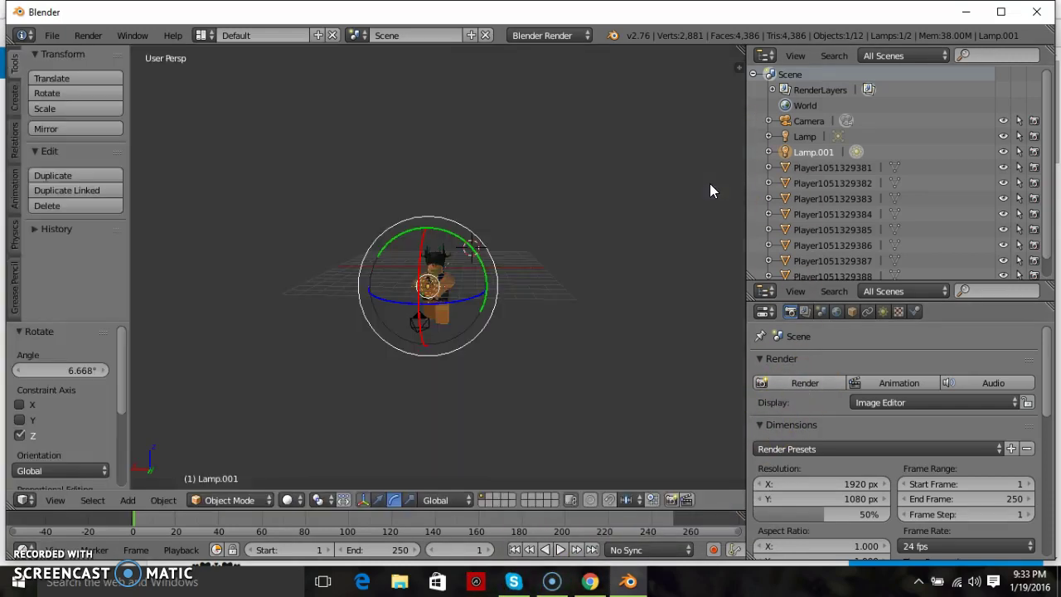
# - Move Lamp.001 further out along the X axis and render again
pyautogui.click(344, 499)
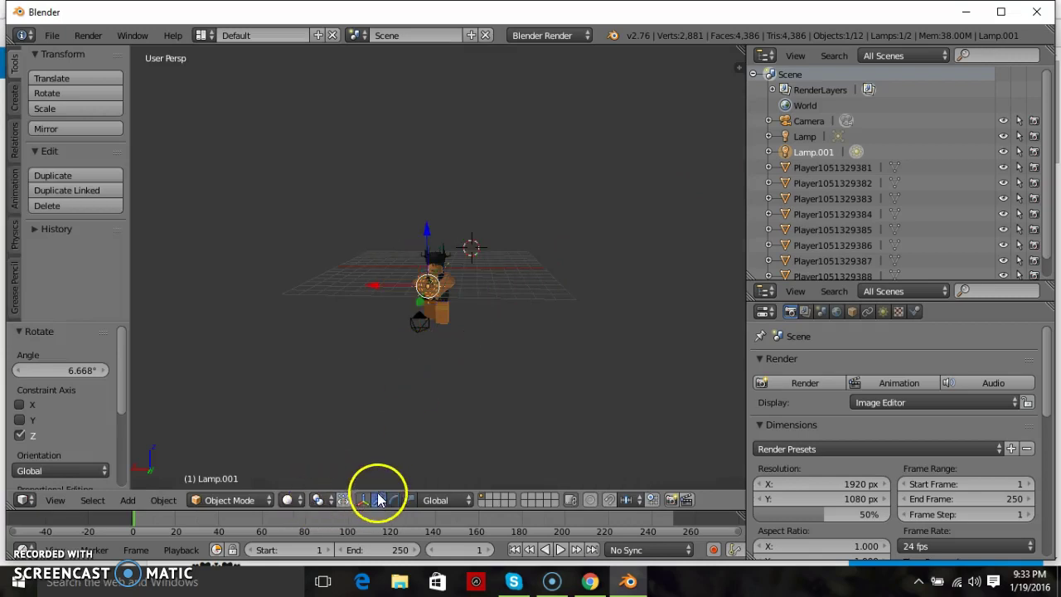
pyautogui.press('g')
pyautogui.press('x')
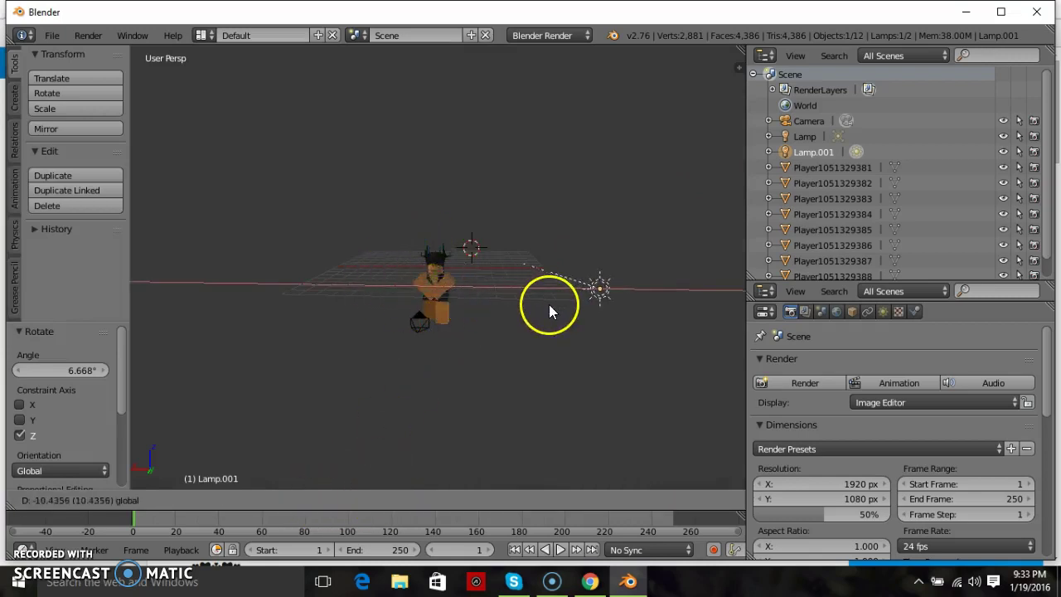
pyautogui.click(549, 303)
pyautogui.click(780, 383)
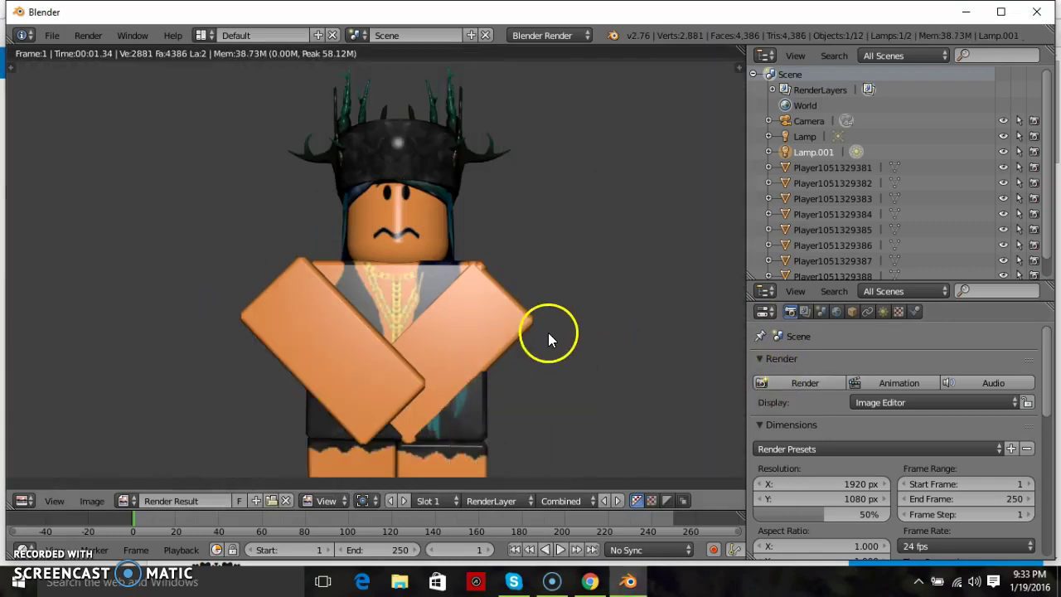
pyautogui.press('Escape')
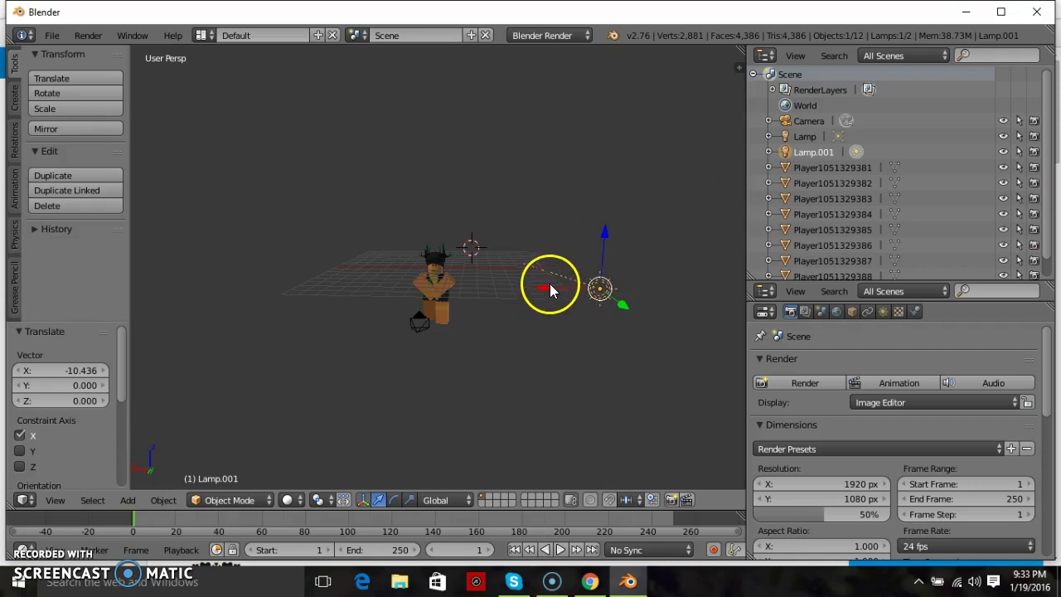
# - Slide Lamp.001 along X right beside the character, a final -0.150 nudge, and re-render
pyautogui.press('g')
pyautogui.press('x')
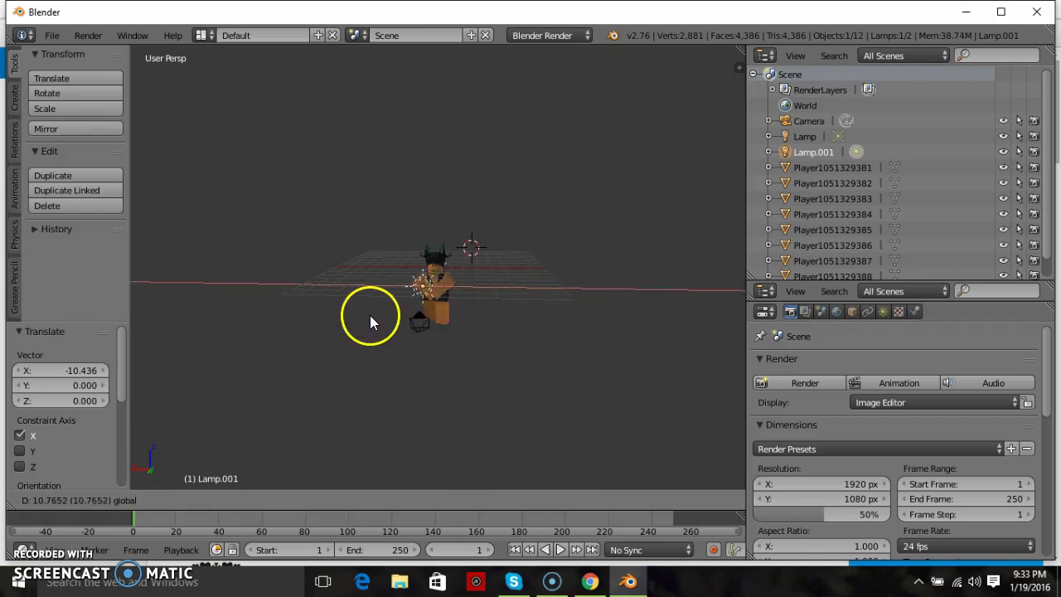
pyautogui.click(368, 316)
pyautogui.press('g')
pyautogui.press('x')
pyautogui.click(370, 284)
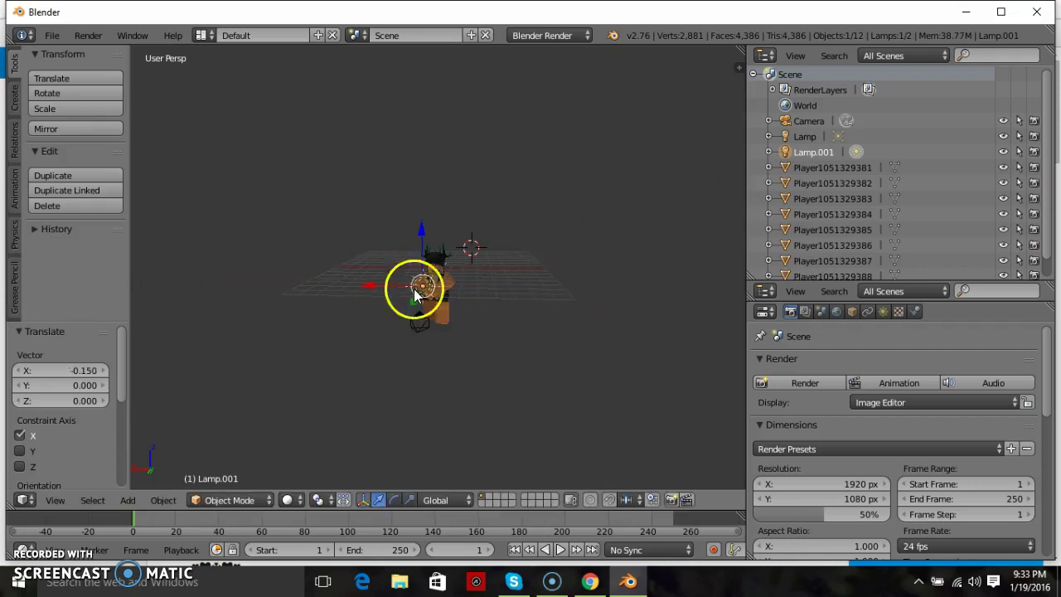
pyautogui.click(783, 383)
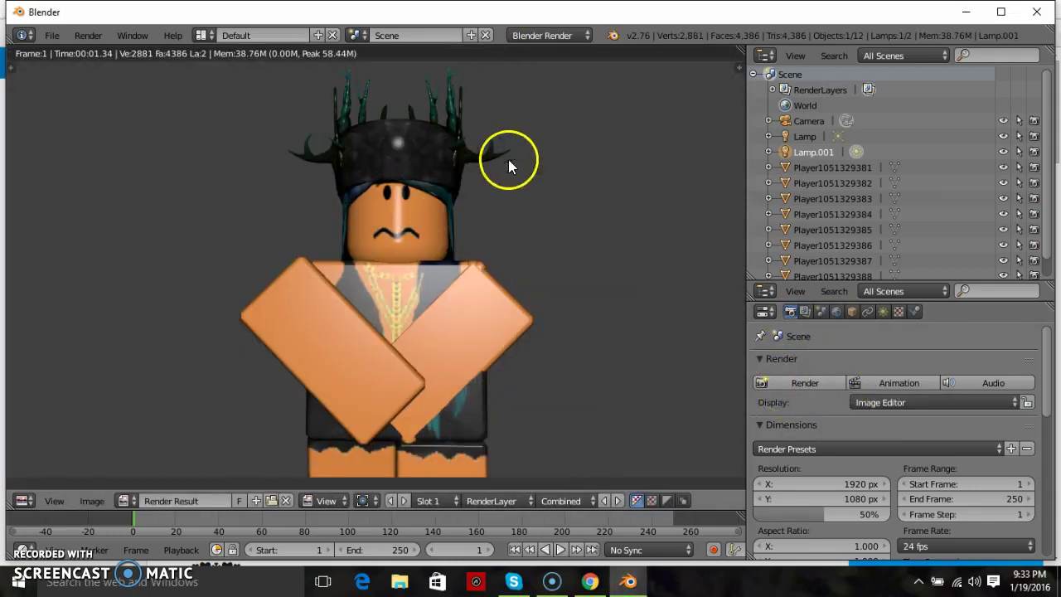
# - Set the render Alpha mode to Transparent in the Shading panel
pyautogui.scroll(-2, 928, 406)
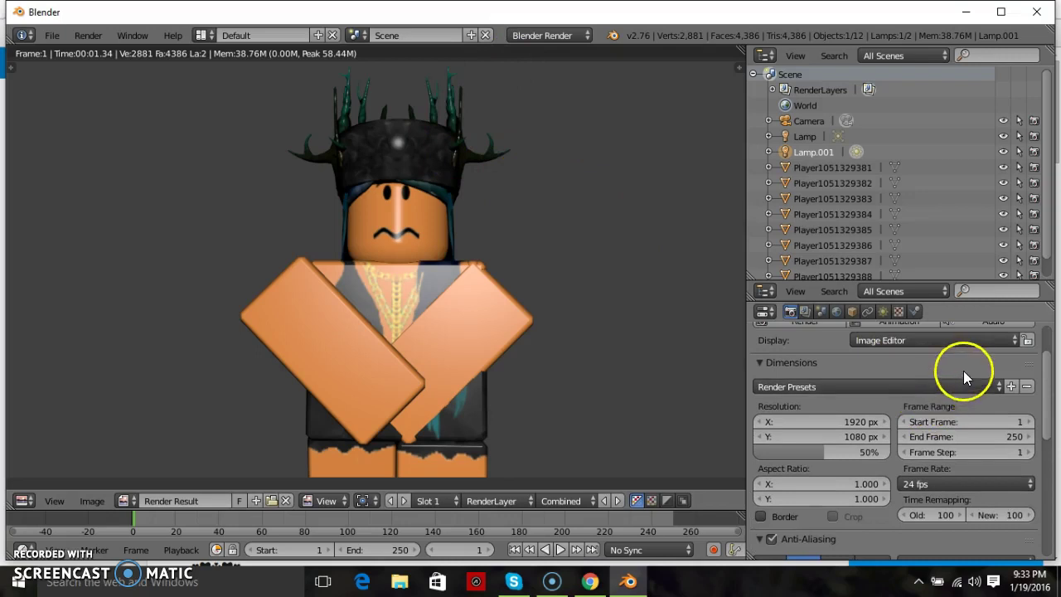
pyautogui.scroll(-6, 947, 399)
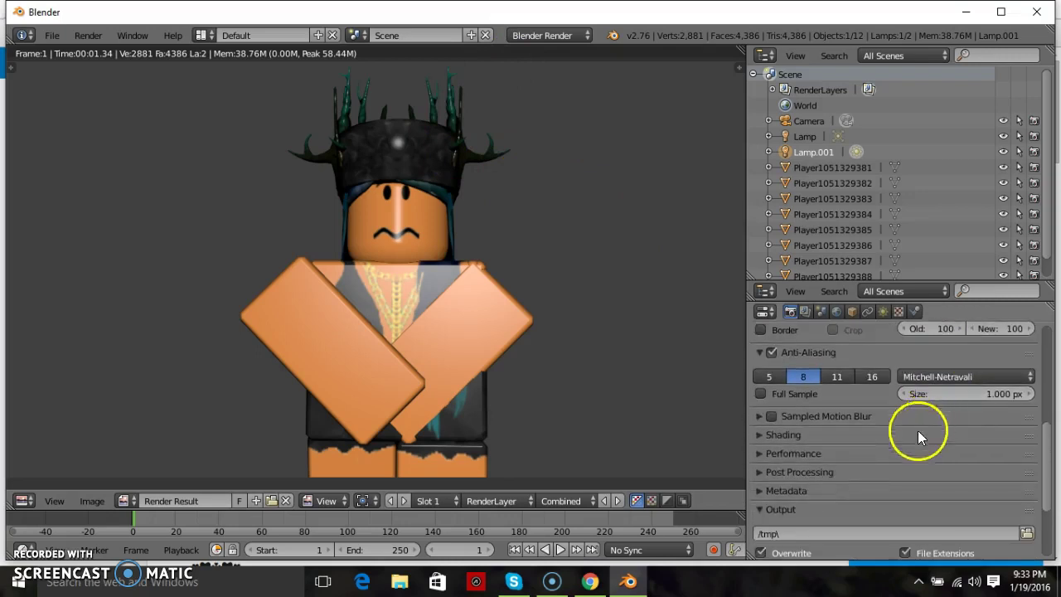
pyautogui.scroll(-1, 944, 447)
pyautogui.click(973, 440)
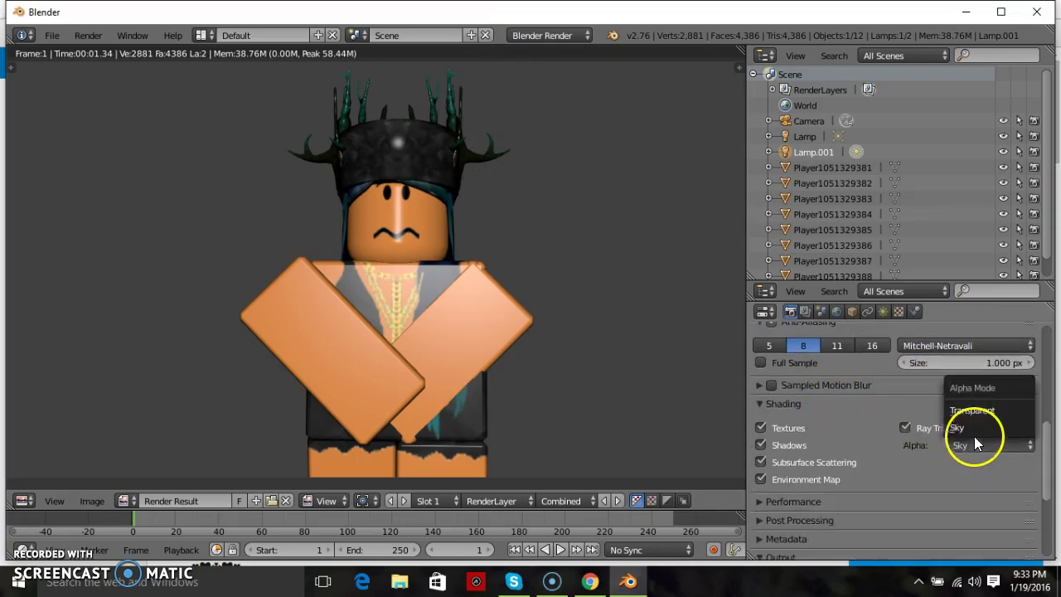
pyautogui.click(986, 409)
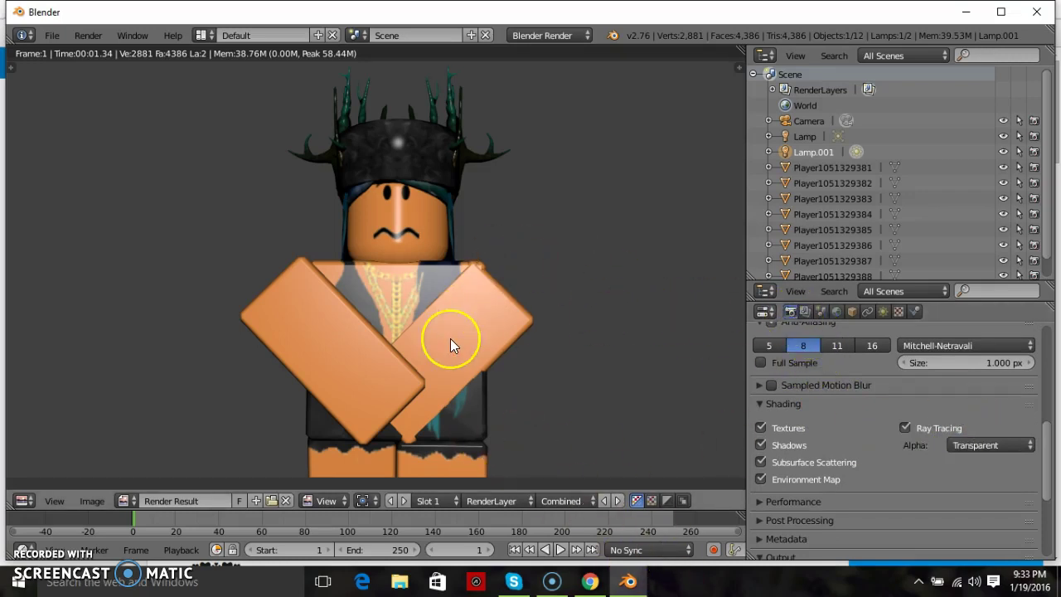
# - Re-render the character on a transparent checkerboard background
pyautogui.press('Escape')
pyautogui.scroll(10, 828, 367)
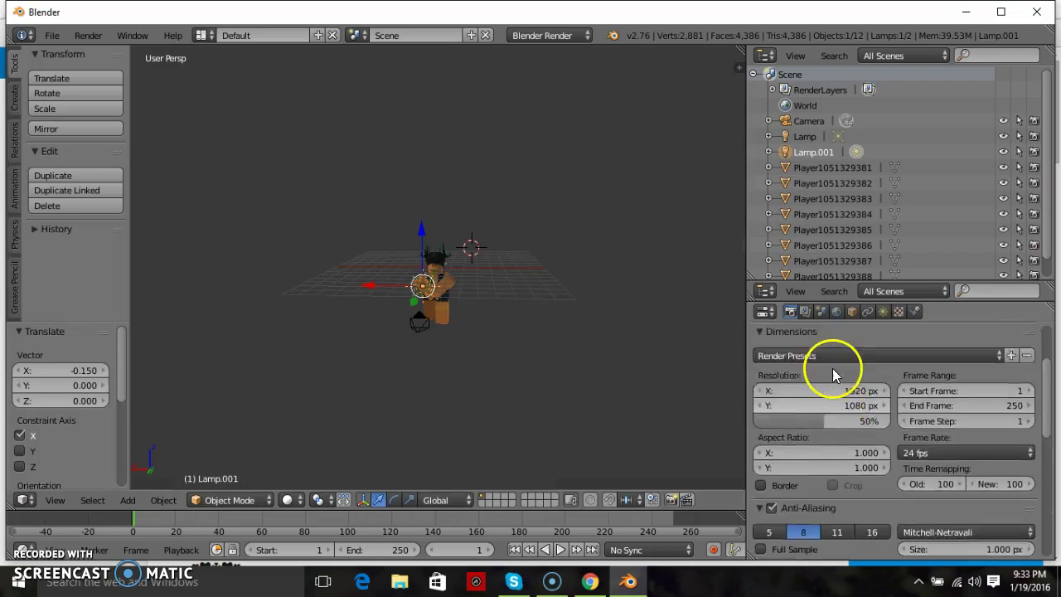
pyautogui.click(783, 383)
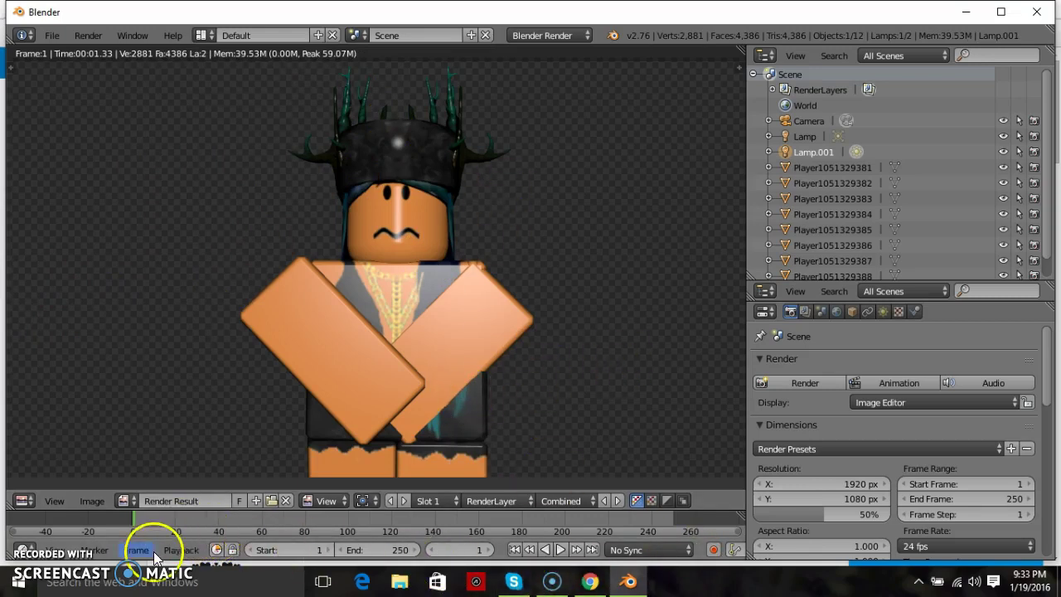
pyautogui.scroll(-3, 928, 417)
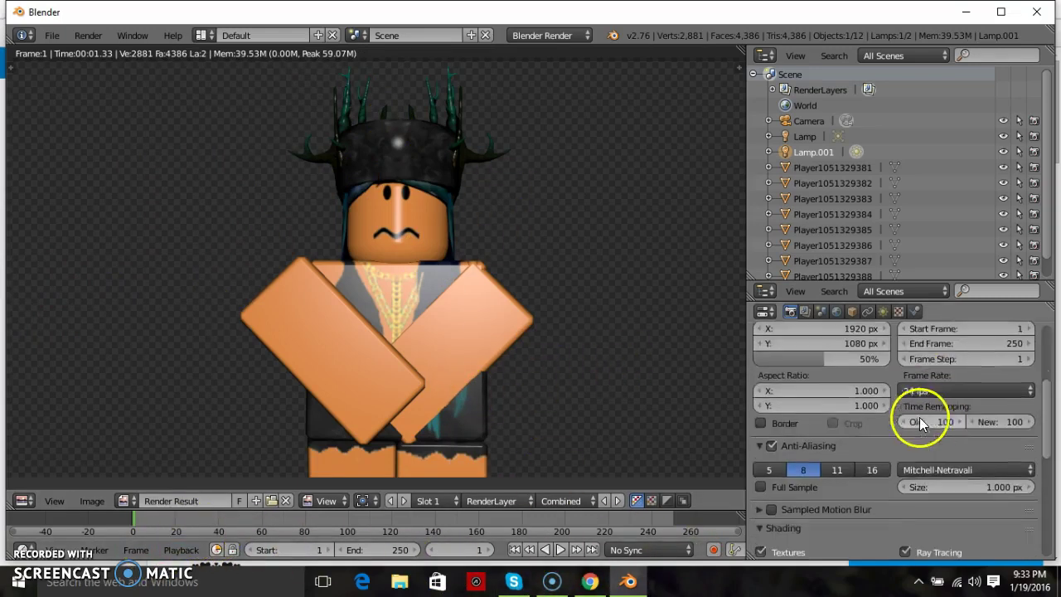
pyautogui.scroll(3, 856, 416)
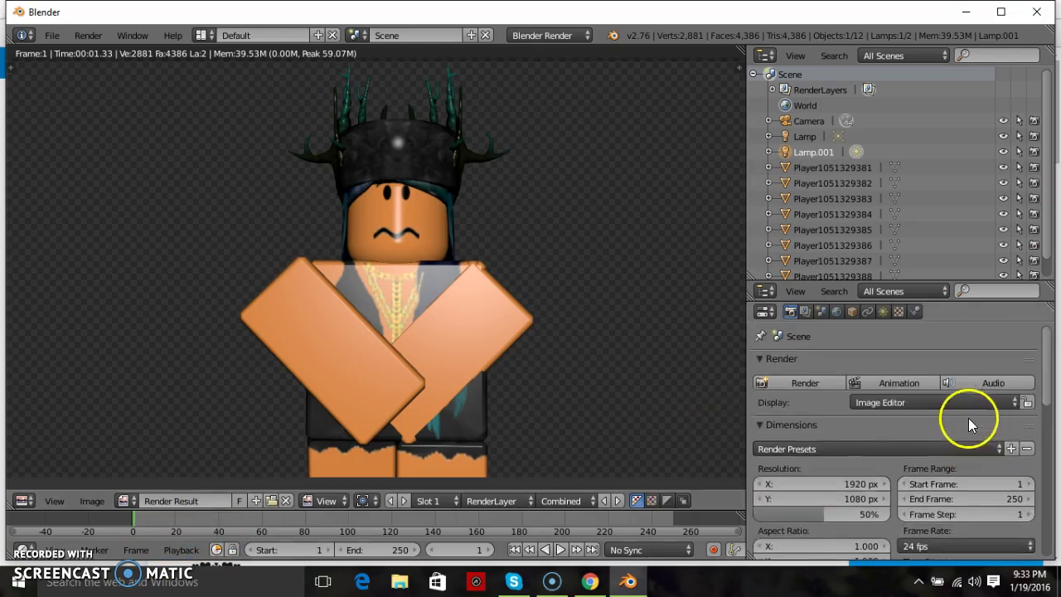
# - Save the render as an image in the Desktop folder, naming it RenderedModel(3)
pyautogui.click(97, 500)
pyautogui.click(97, 500)
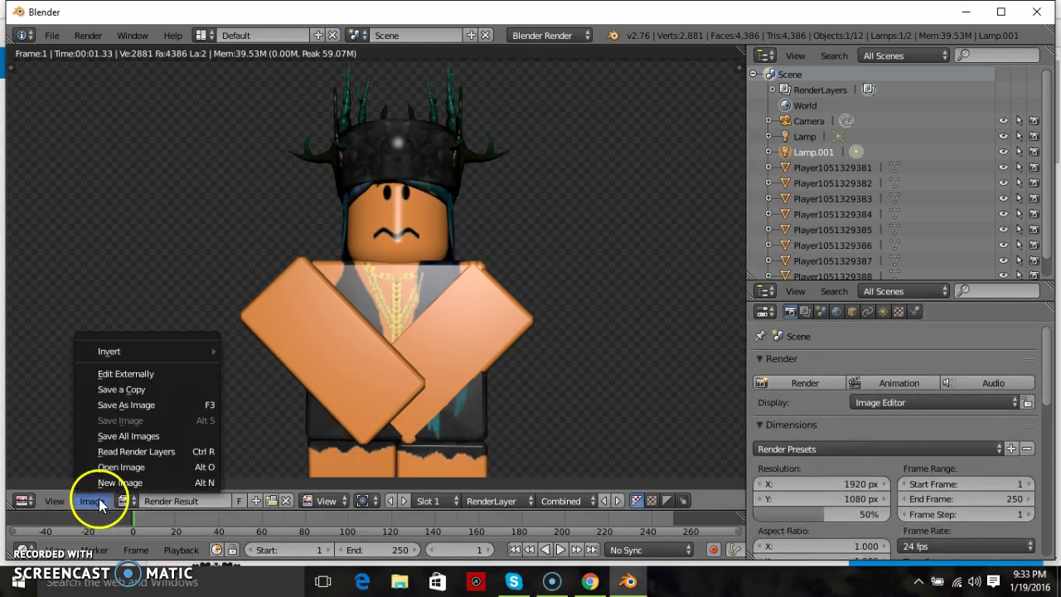
pyautogui.click(131, 402)
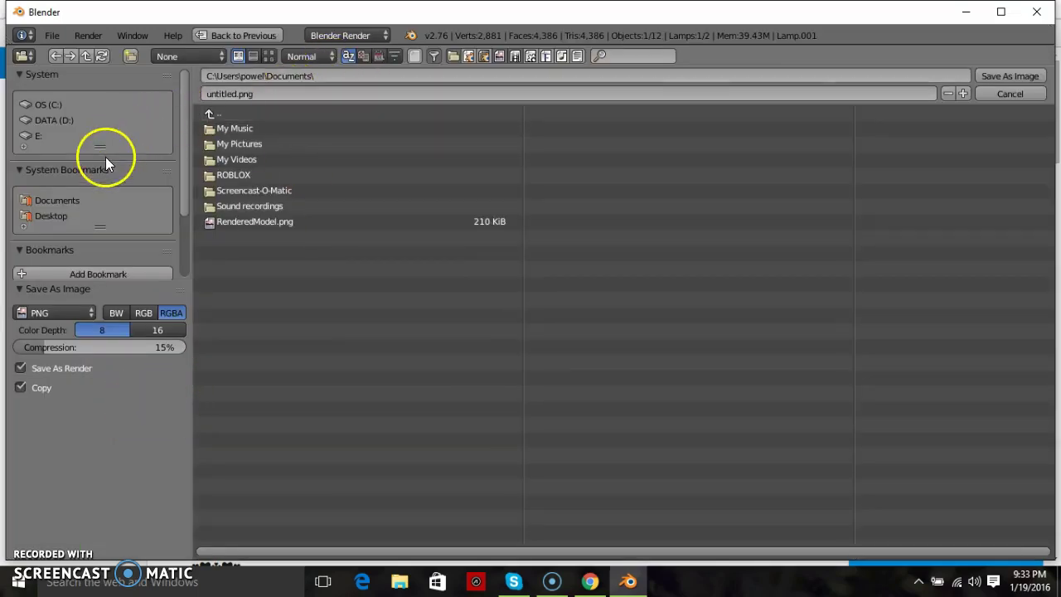
pyautogui.click(51, 216)
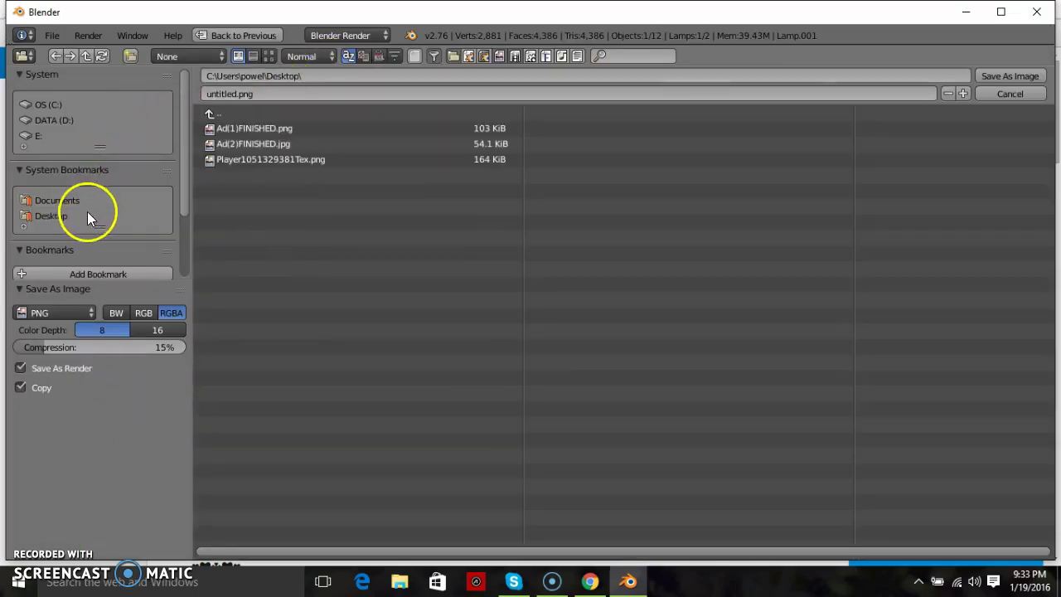
pyautogui.click(271, 93)
pyautogui.press('BackSpace')
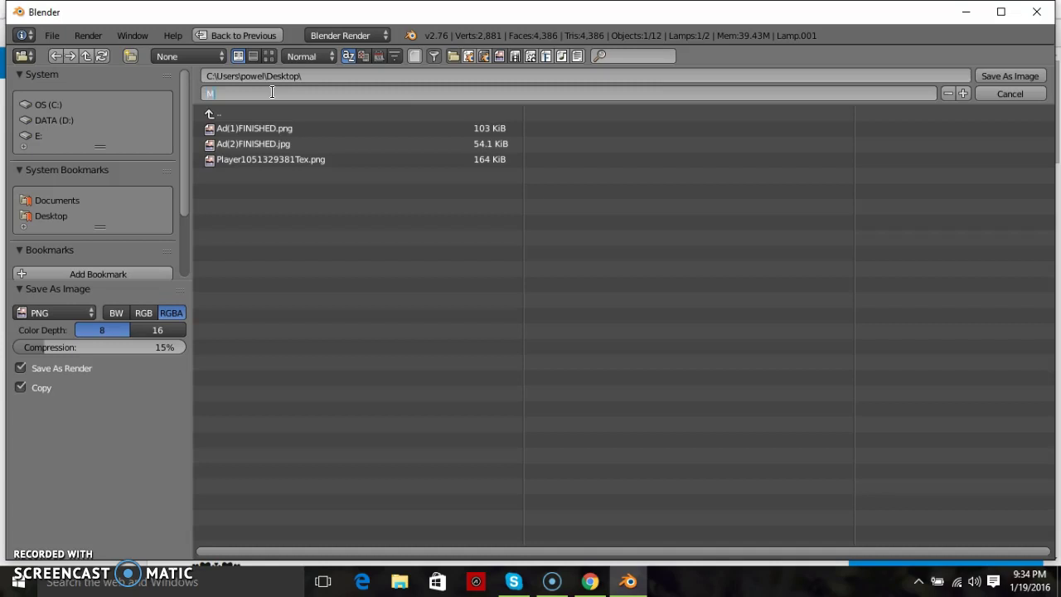
pyautogui.press('BackSpace')
pyautogui.press('BackSpace')
pyautogui.press('BackSpace')
pyautogui.write('RenderedModel(3)')
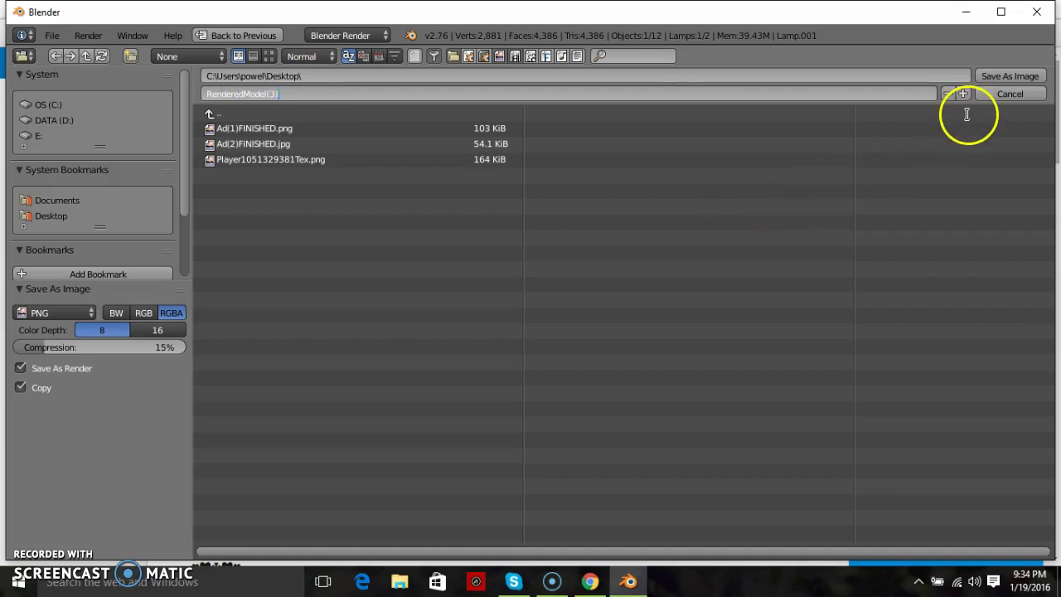
# - Save RenderedModel(3).png, then quit Blender without saving the scene
pyautogui.click(1016, 76)
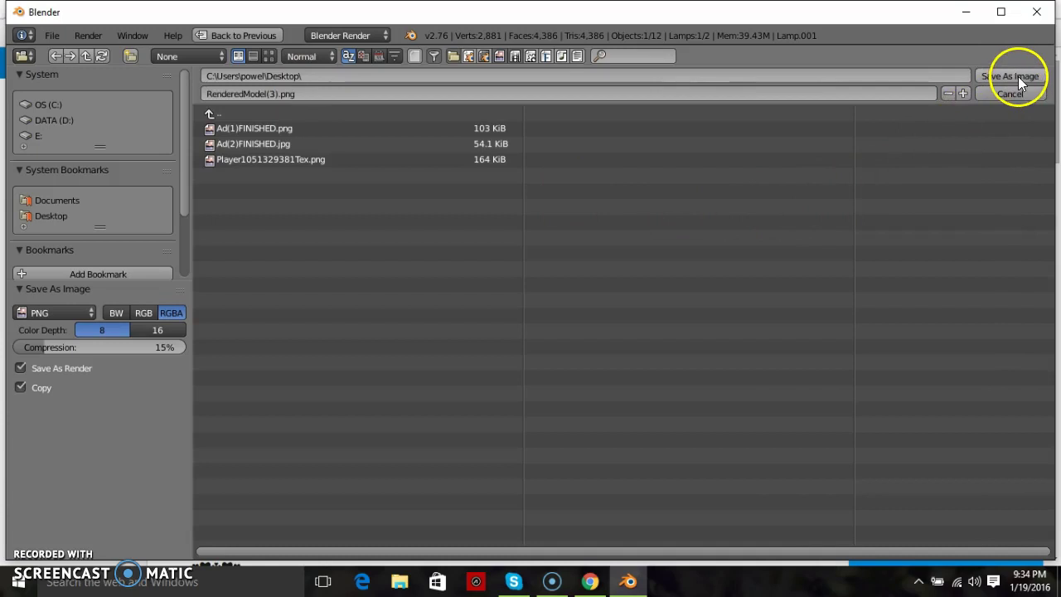
pyautogui.click(1017, 74)
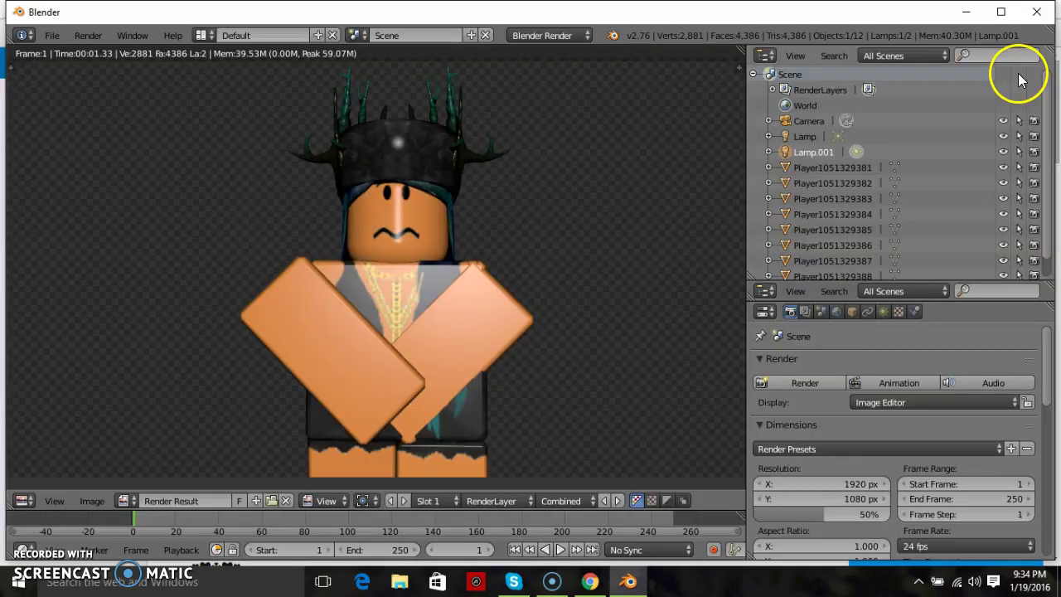
pyautogui.click(1036, 13)
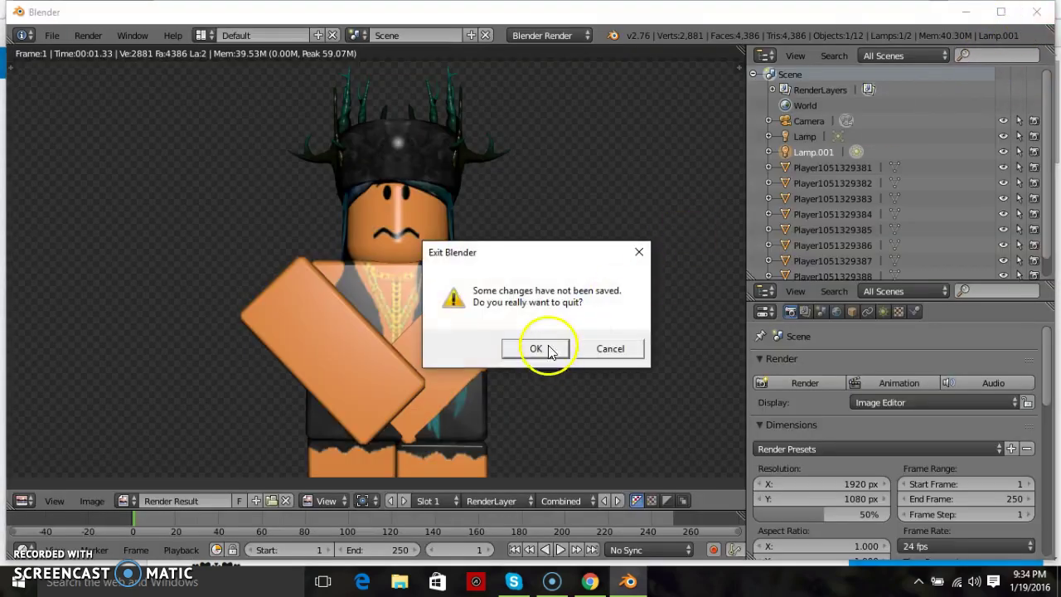
pyautogui.click(537, 348)
# - Close Chrome, then open and close the Player texture and RenderedModel(3).png in Photos
pyautogui.click(1041, 9)
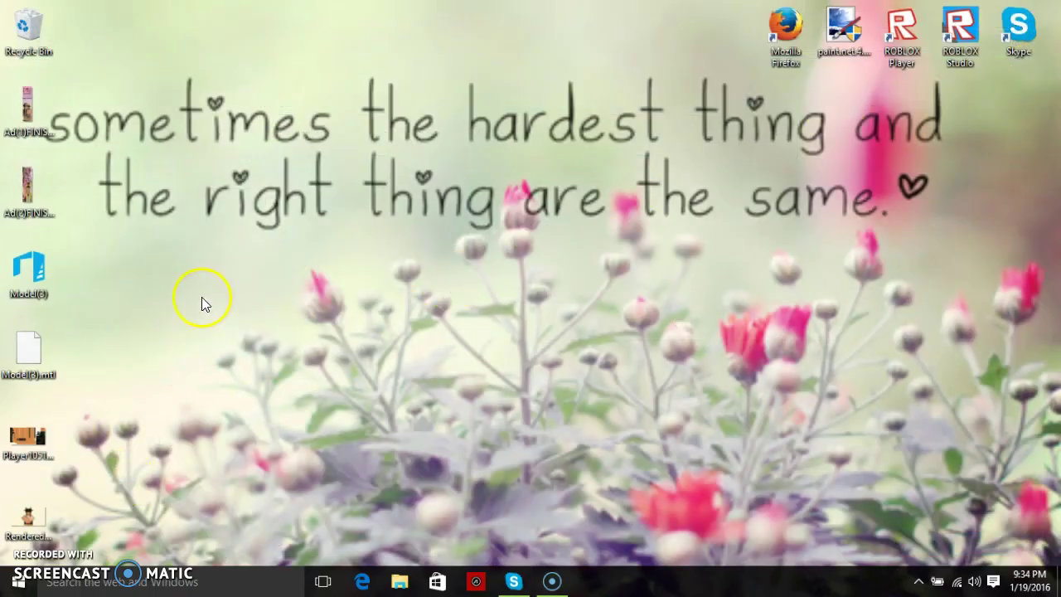
pyautogui.moveTo(199, 295); pyautogui.dragTo(241, 320)
pyautogui.doubleClick(41, 439)
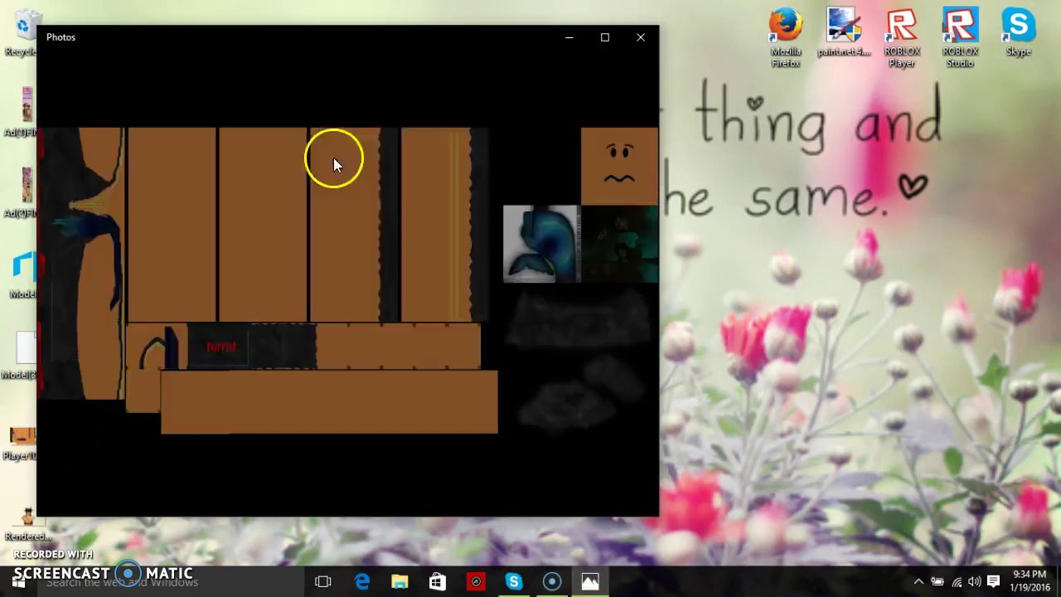
pyautogui.click(623, 45)
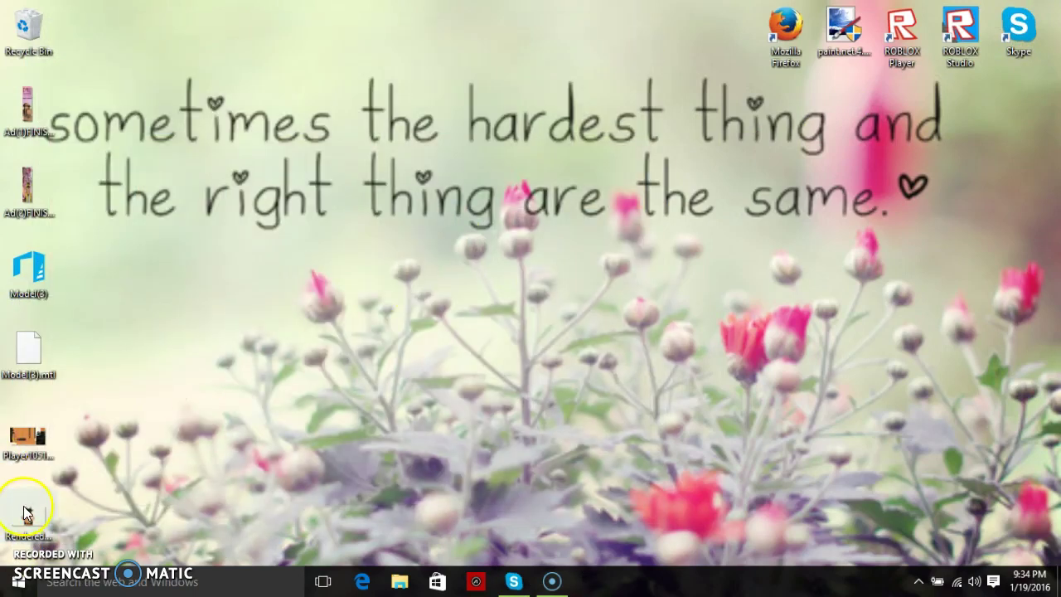
pyautogui.doubleClick(31, 509)
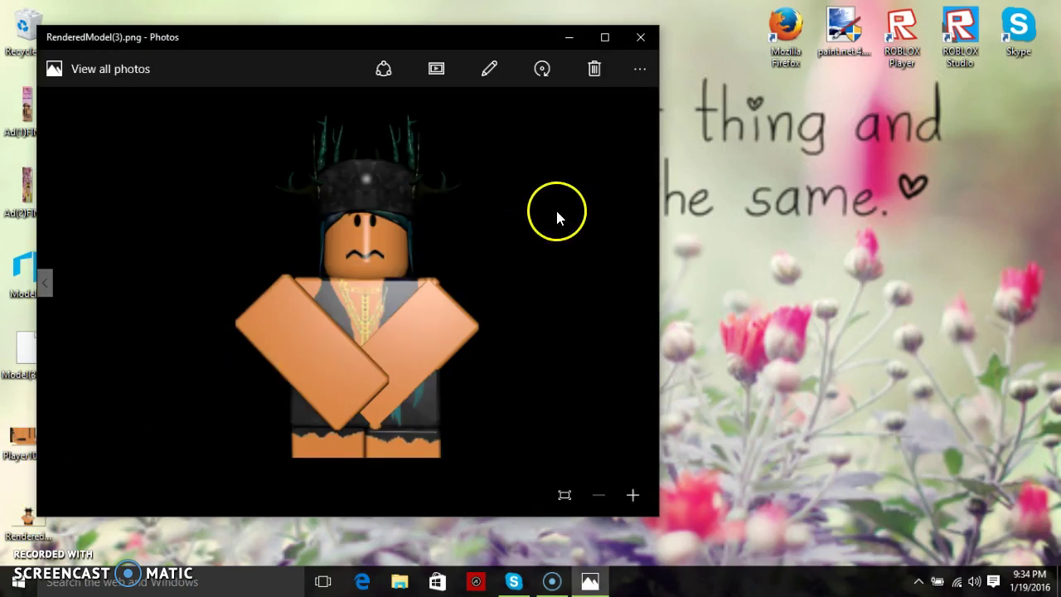
pyautogui.click(640, 37)
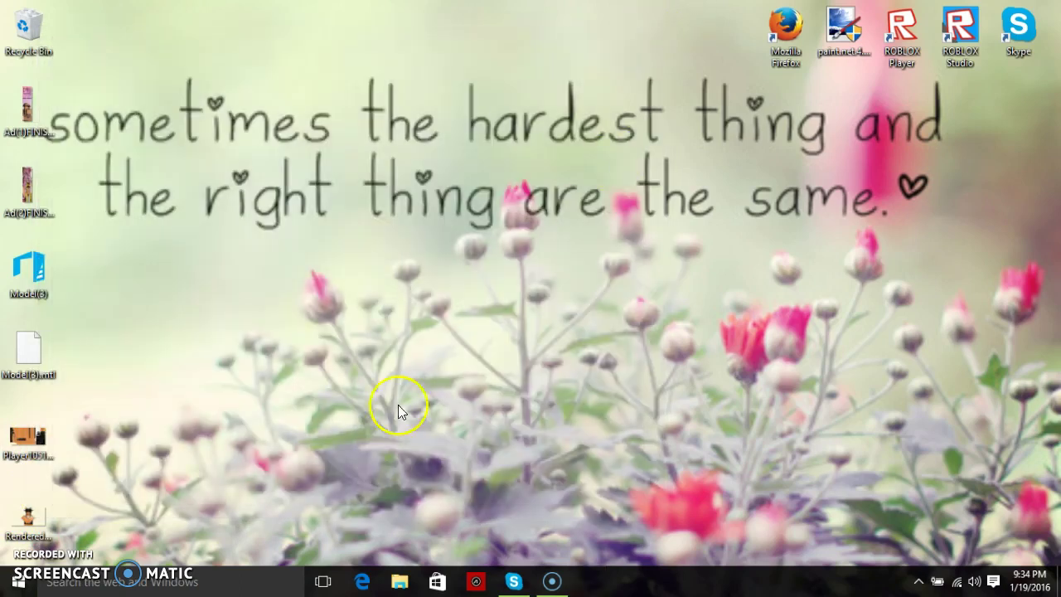